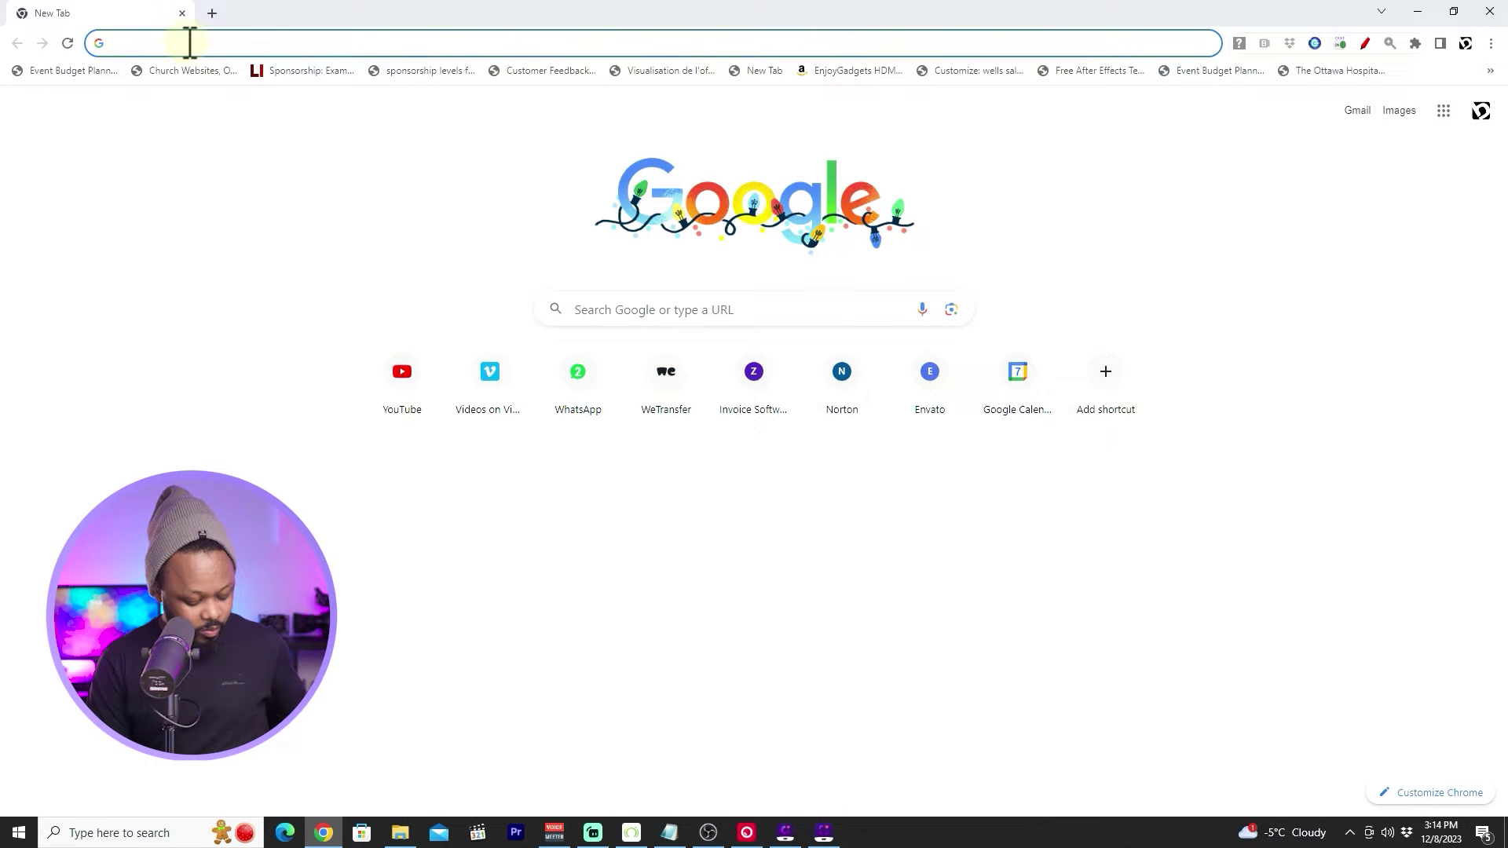
Search the web for "obs studio" and run the downloaded OBS Studio installer from the Downloads folder.
type("o")
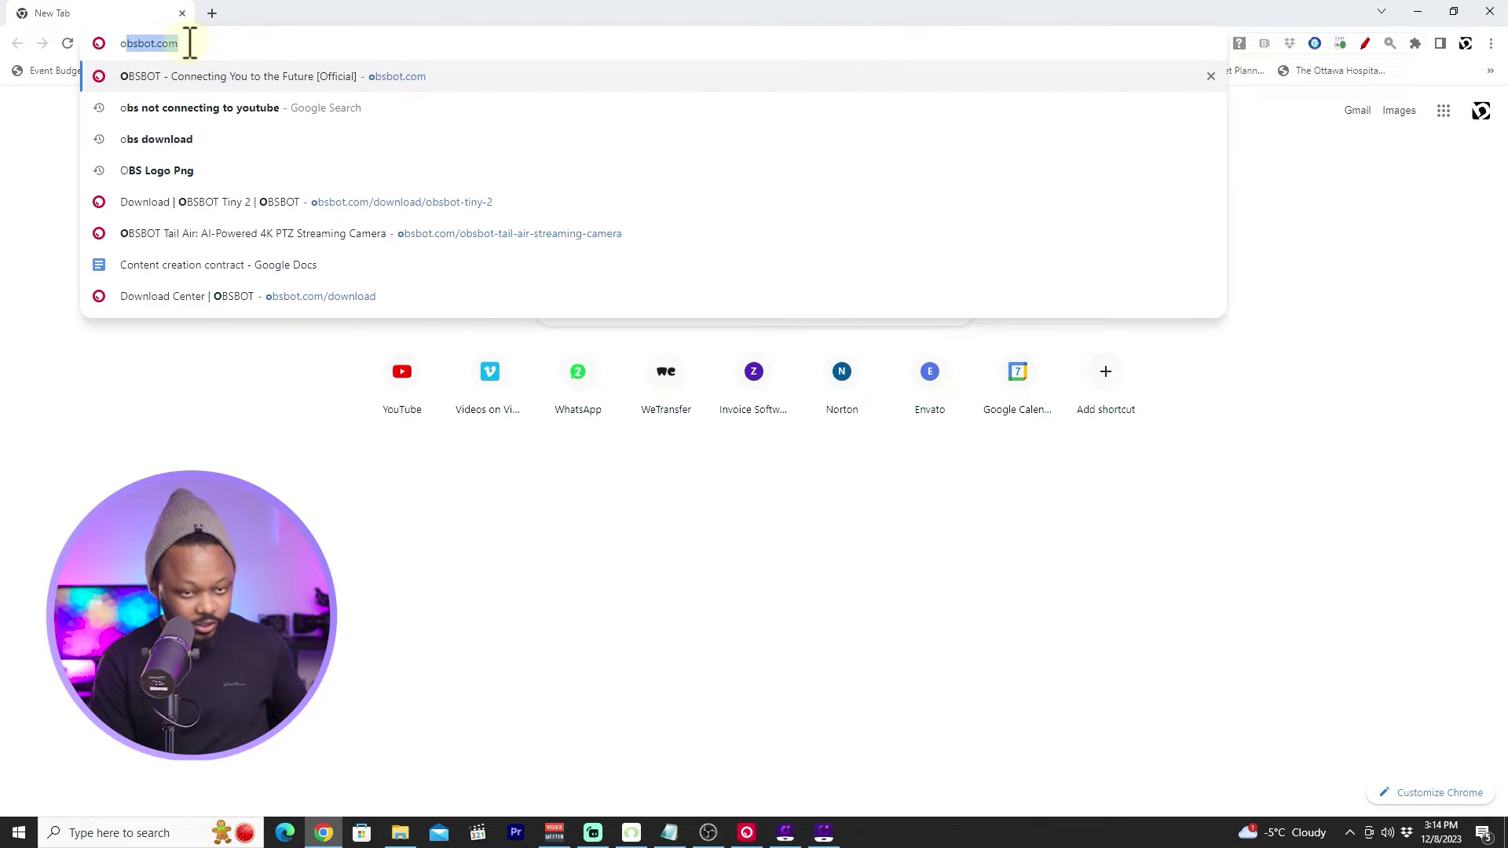
type("bs st")
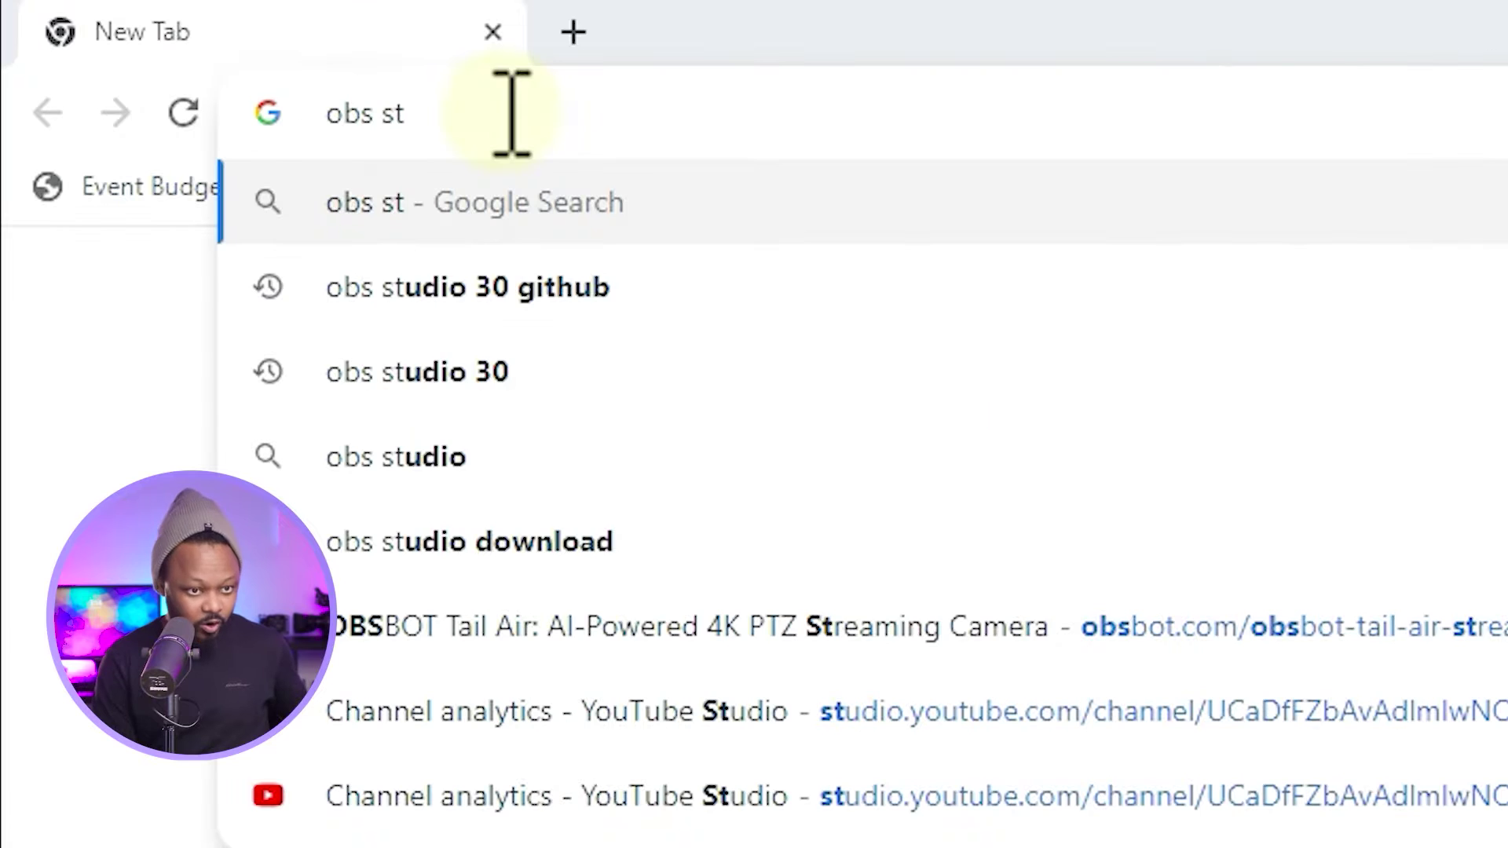
type("udio")
key("Return")
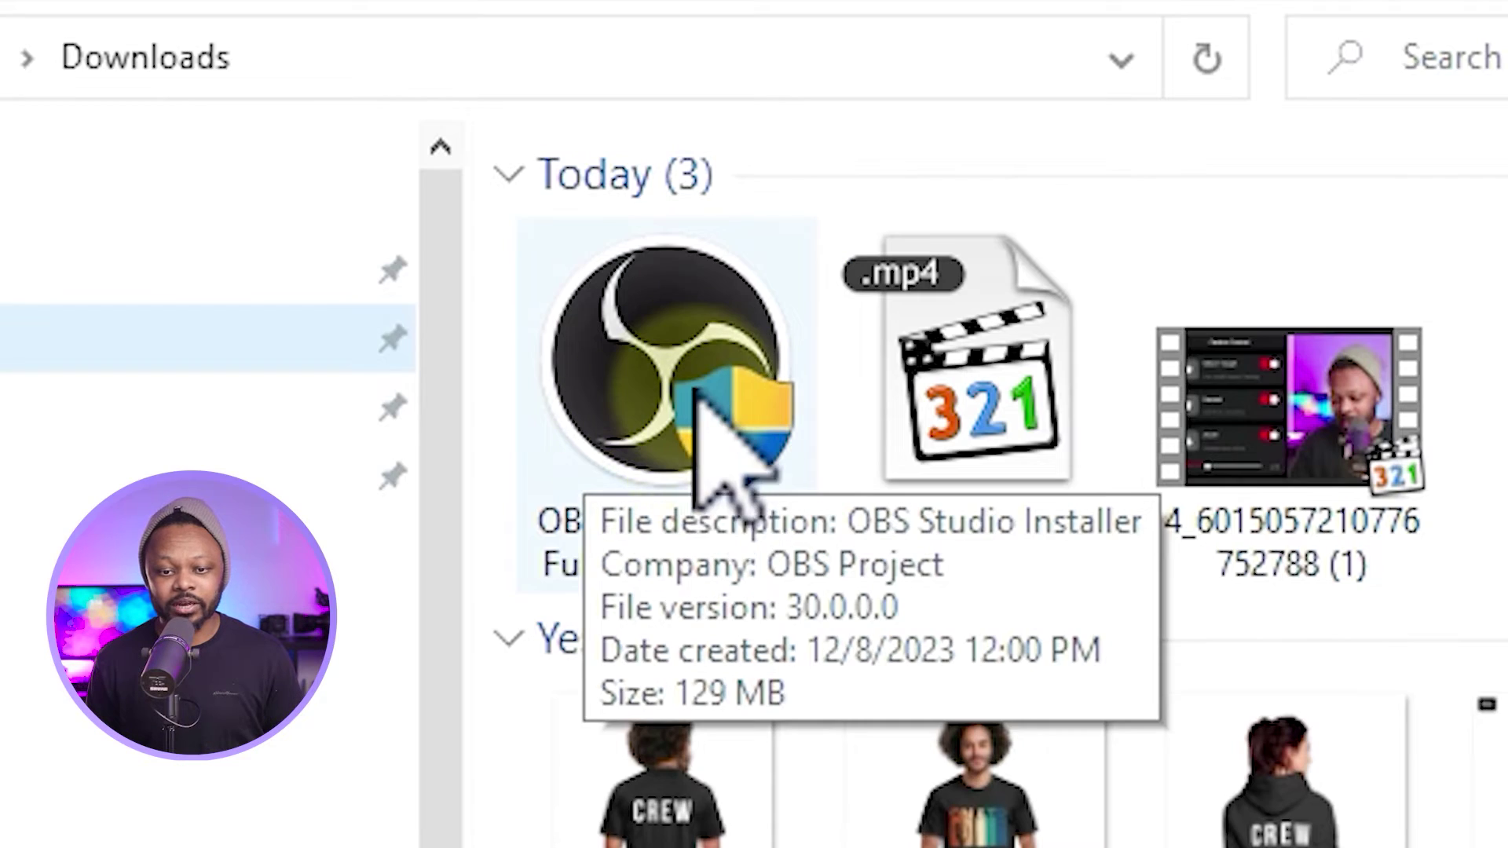
left_click(717, 387)
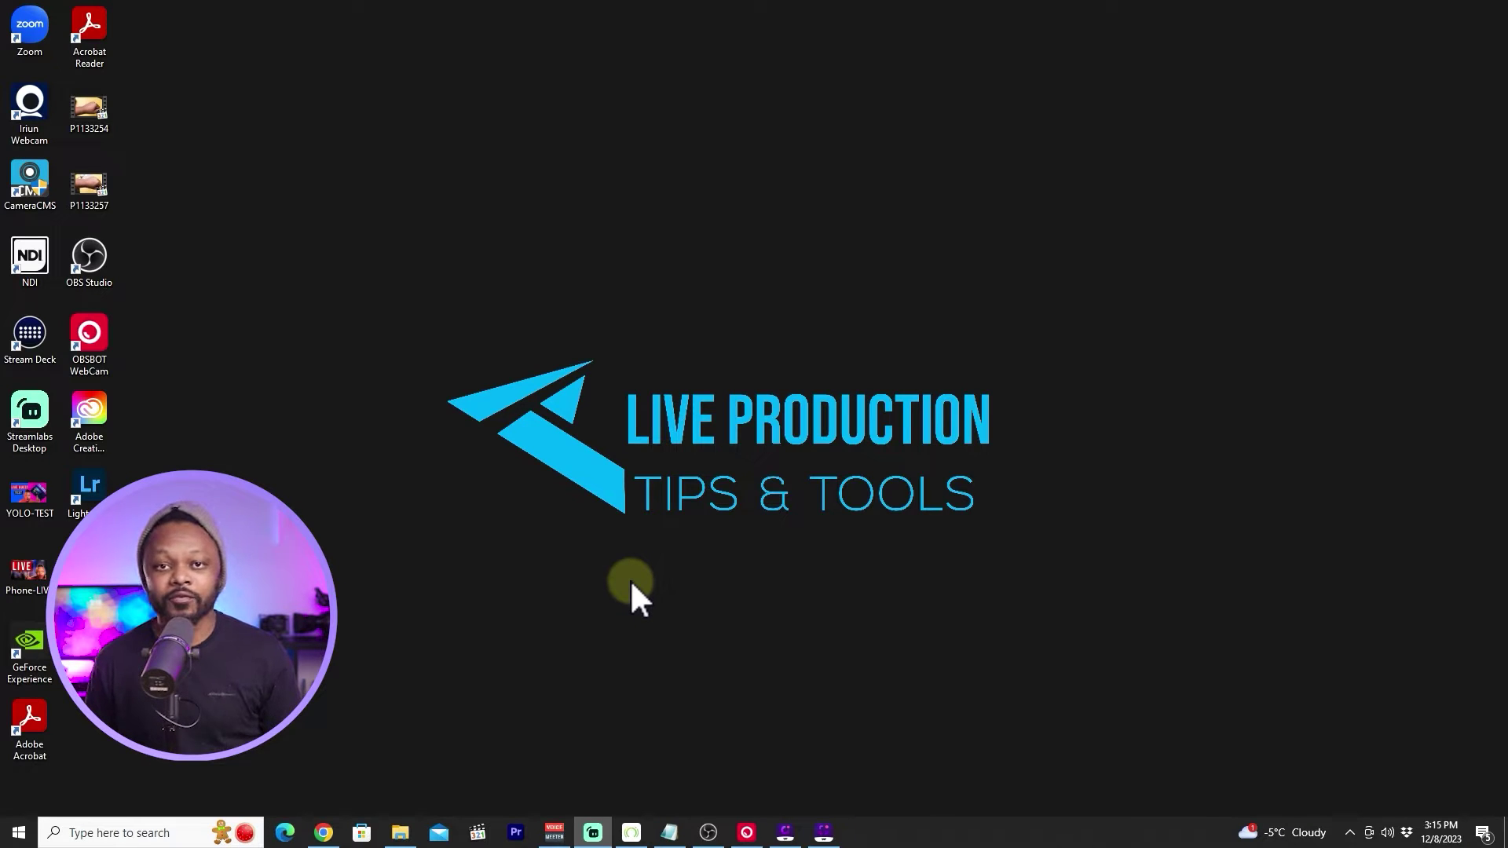
Switch to OBS Studio and rename the existing scene as "welcome".
left_click(708, 834)
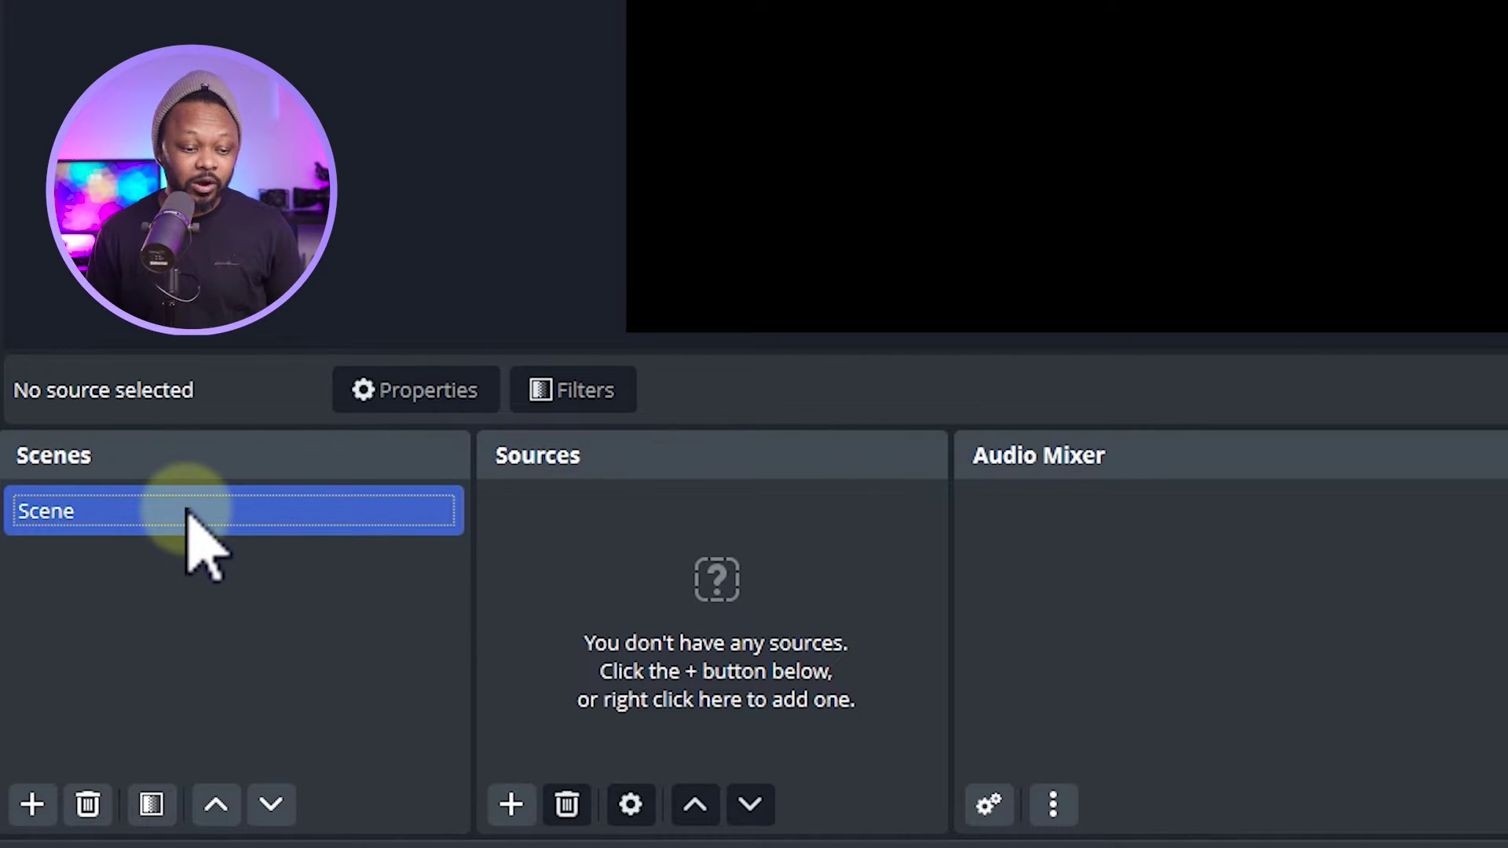
right_click(188, 514)
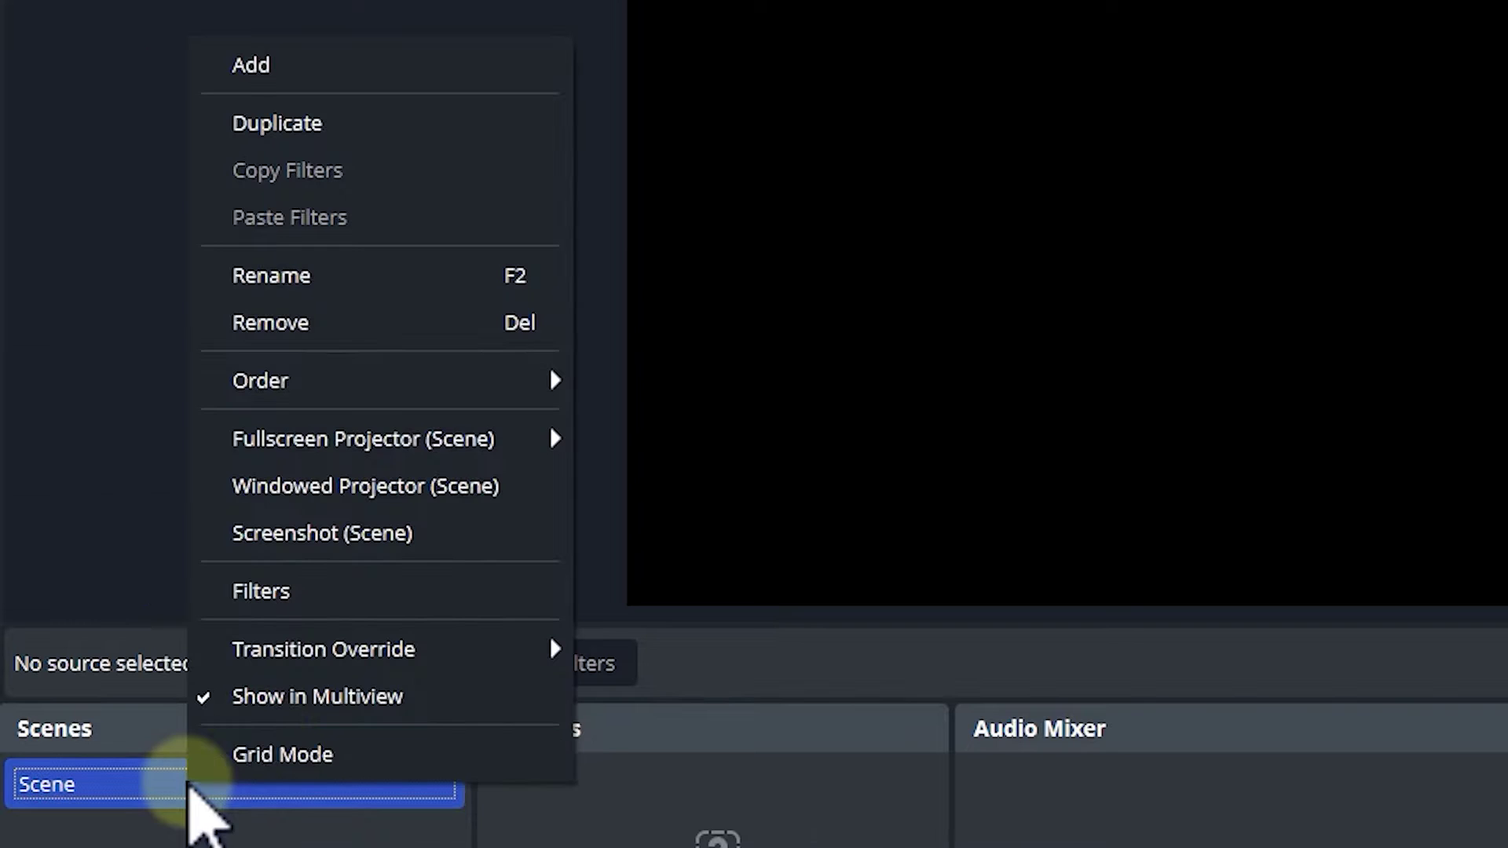
left_click(327, 5)
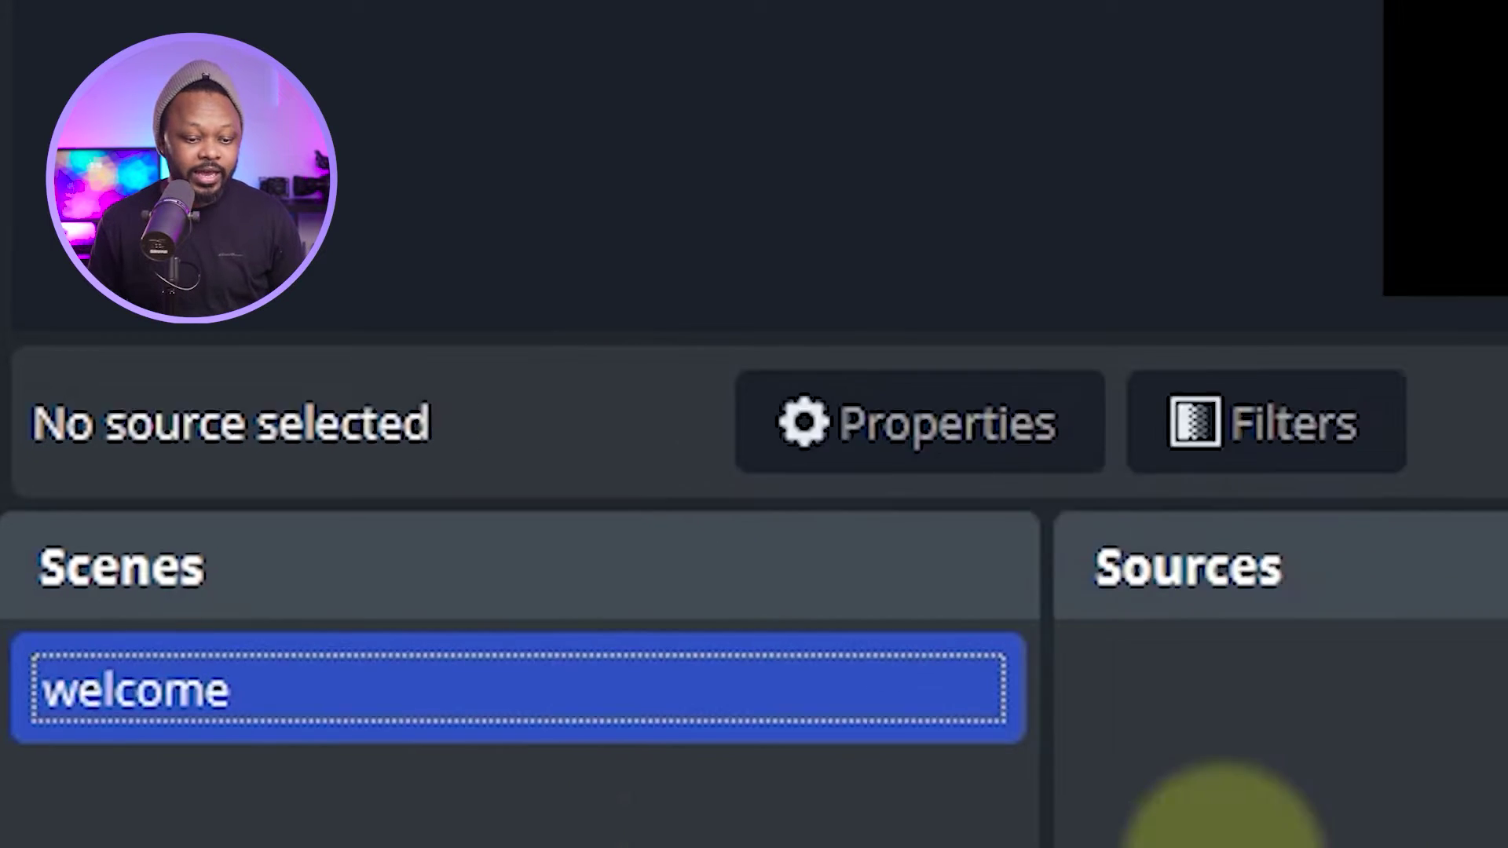
key("Return")
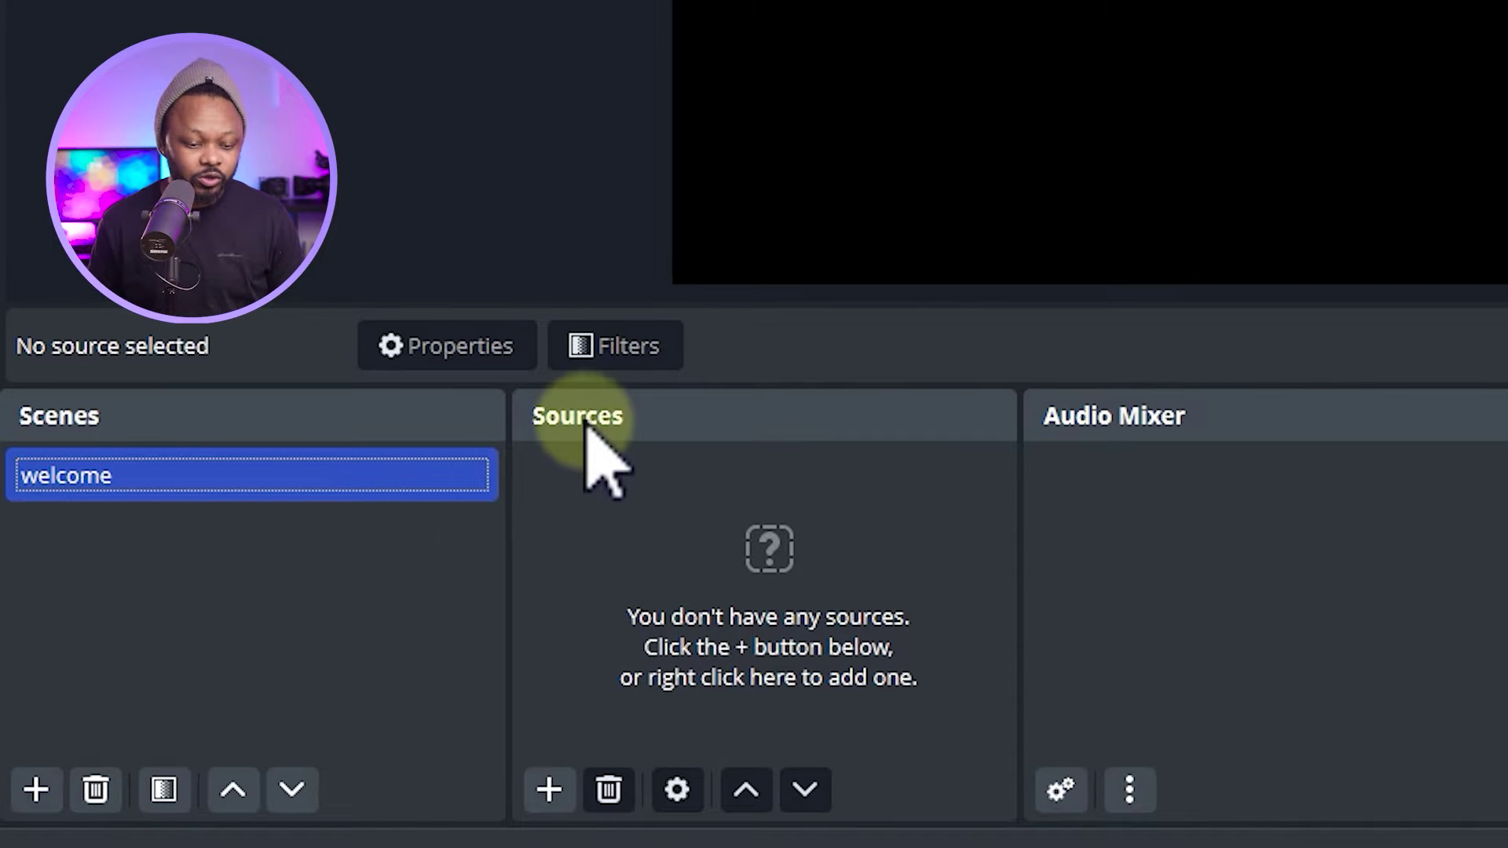
Add a new Image source named "welcome image" to the welcome scene.
left_click(549, 790)
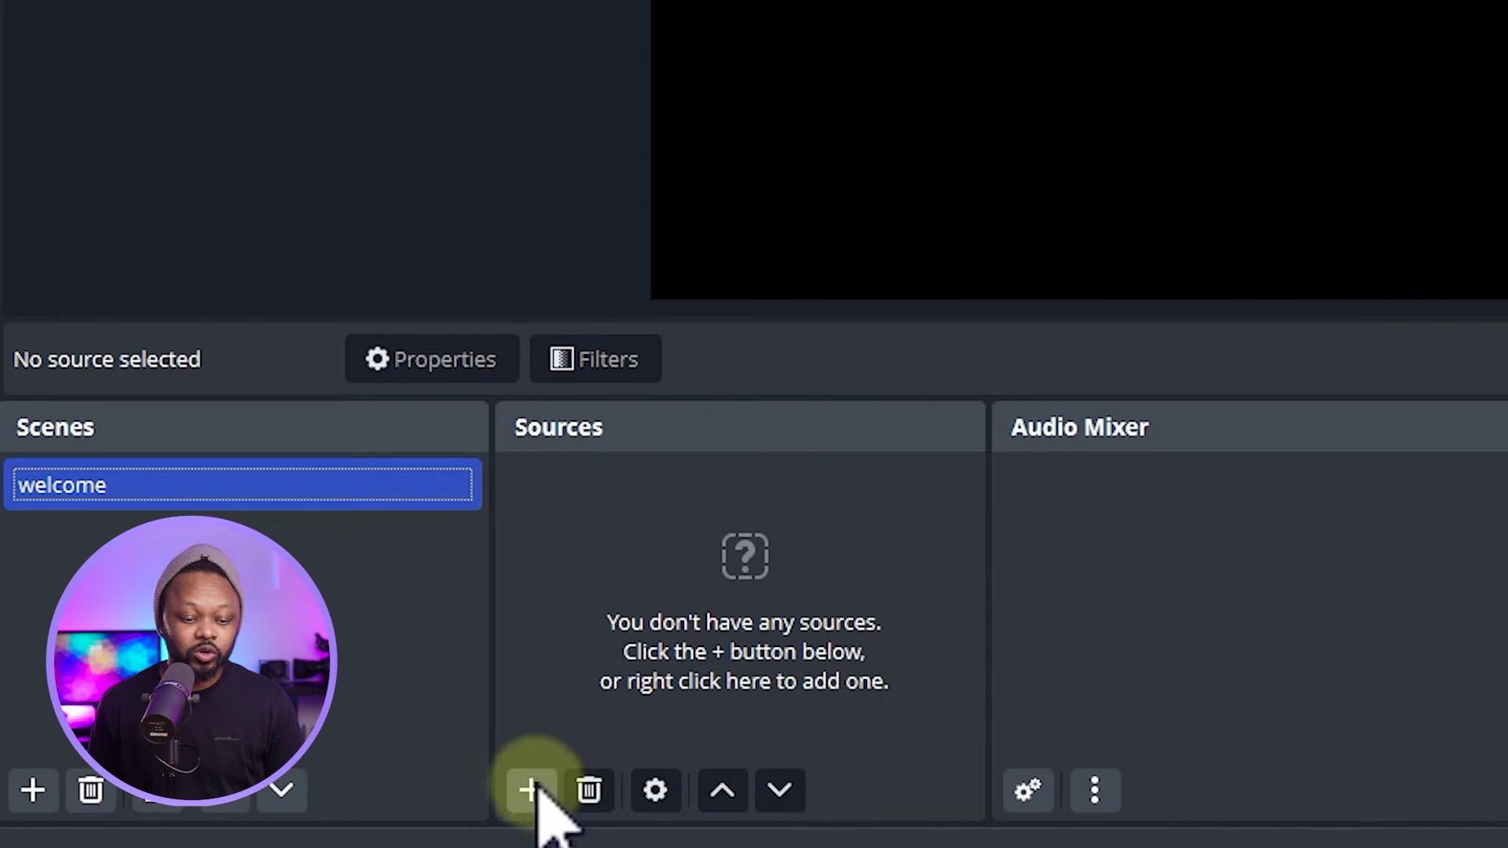
left_click(531, 790)
left_click(711, 292)
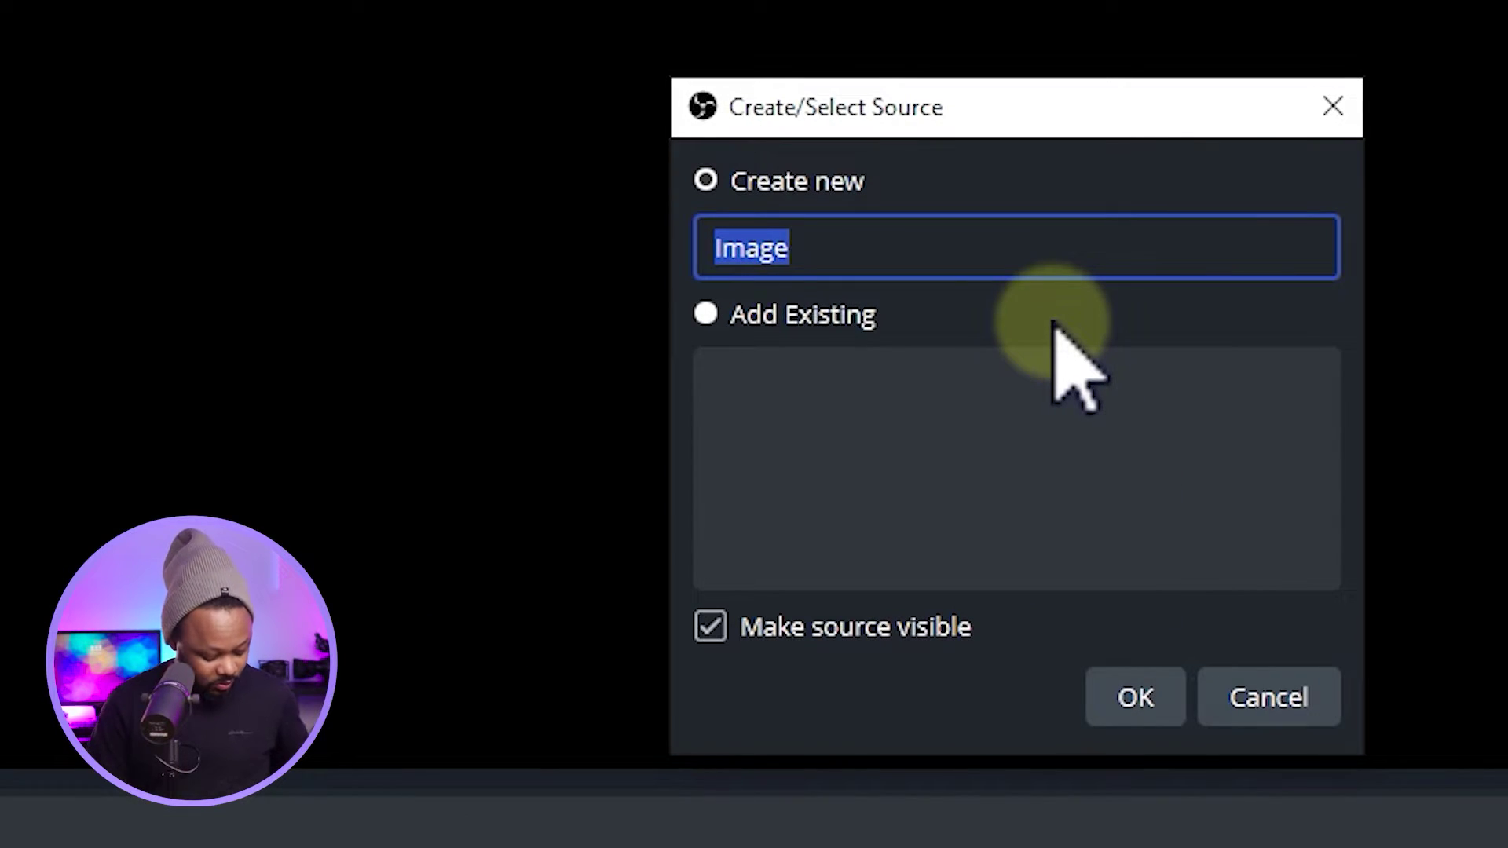
type("welcome ima")
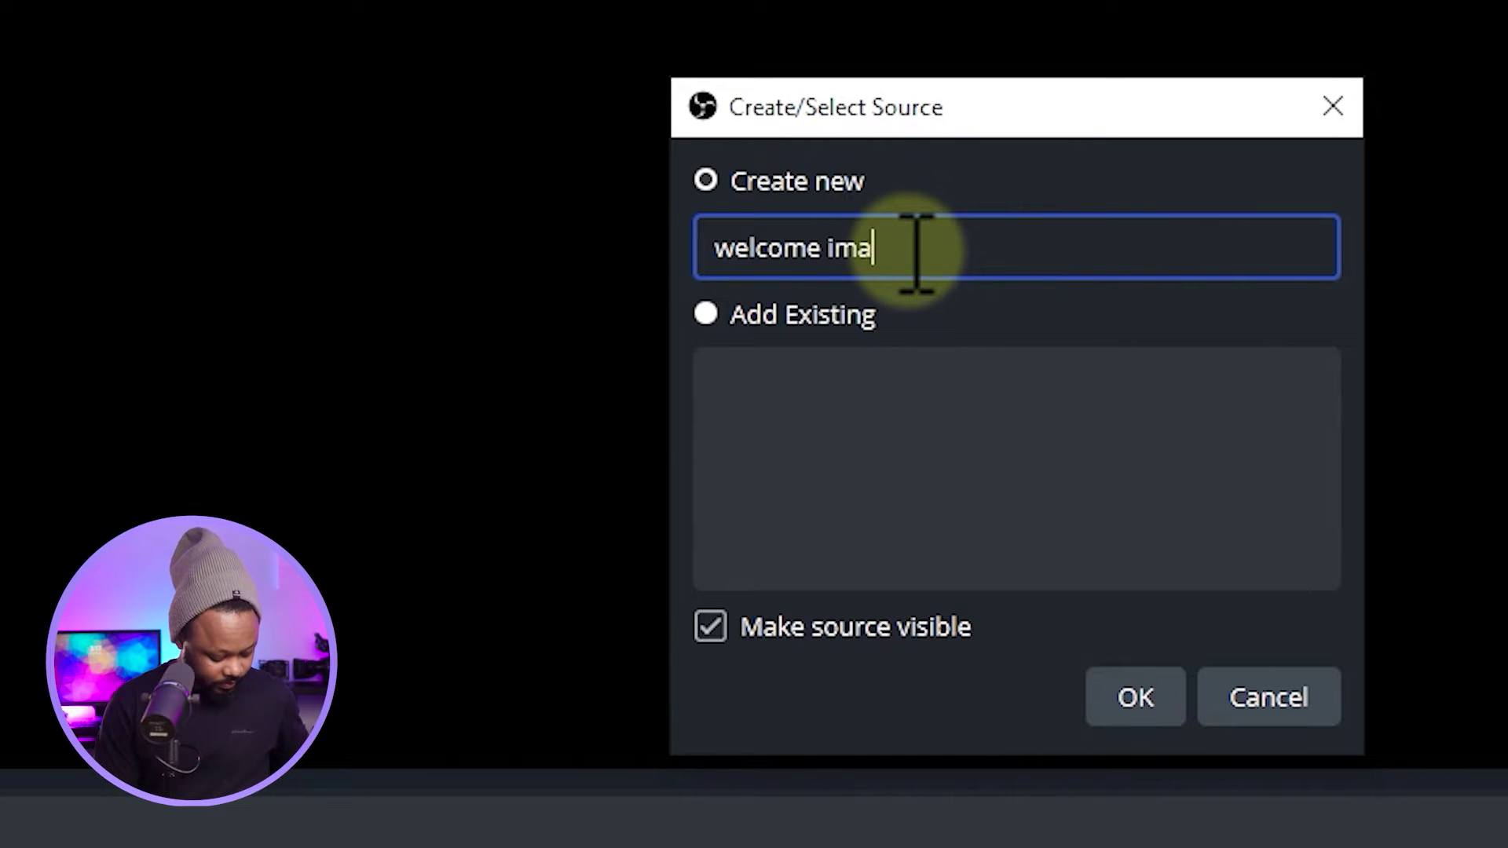
type("ge")
left_click(1136, 698)
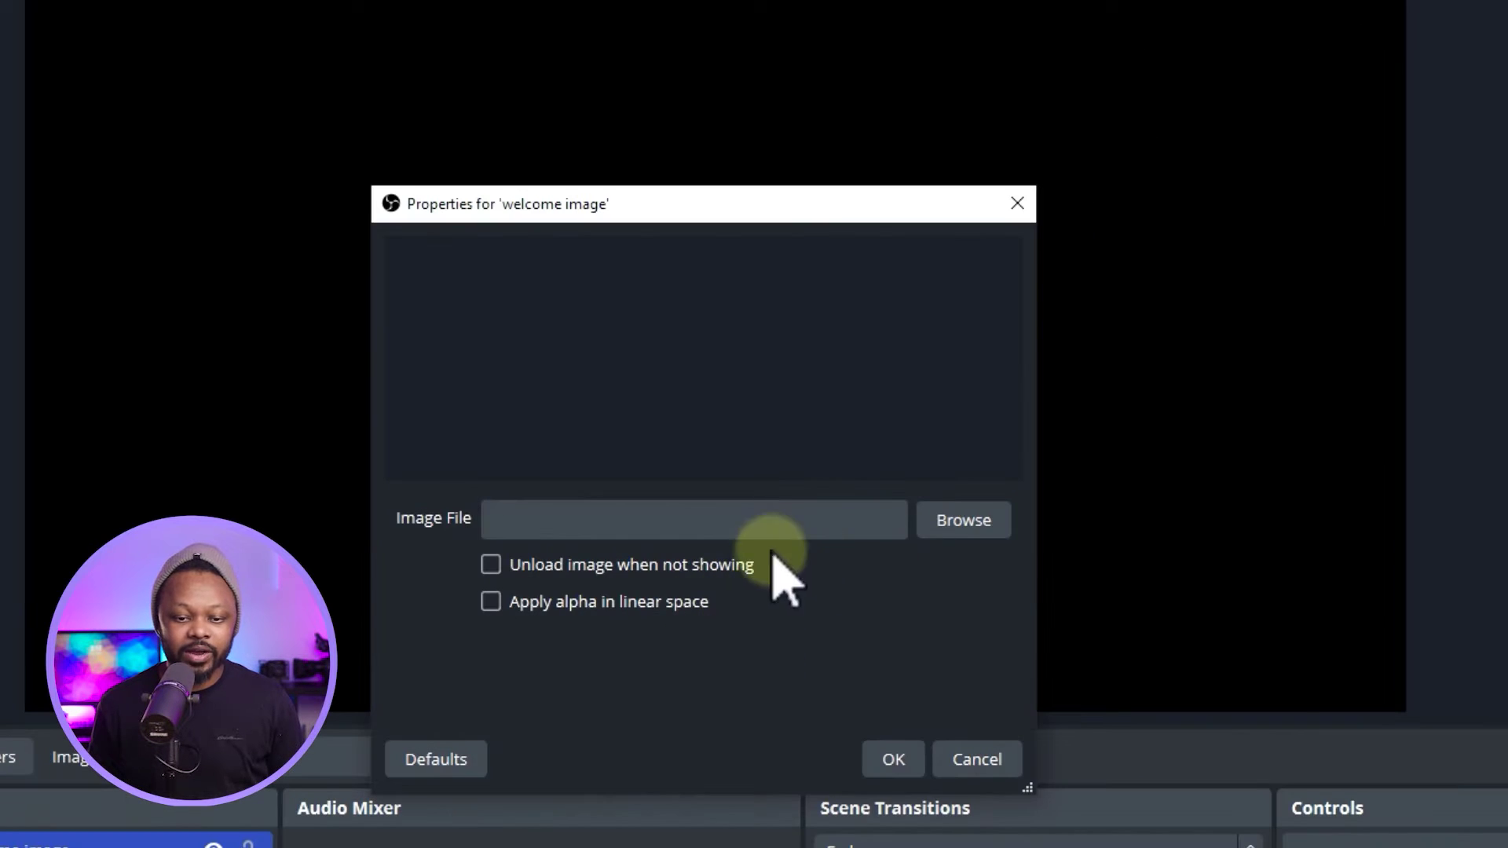
Load welcome (2).png from the Desktop's New folder as the image file of the welcome image source.
left_click(960, 525)
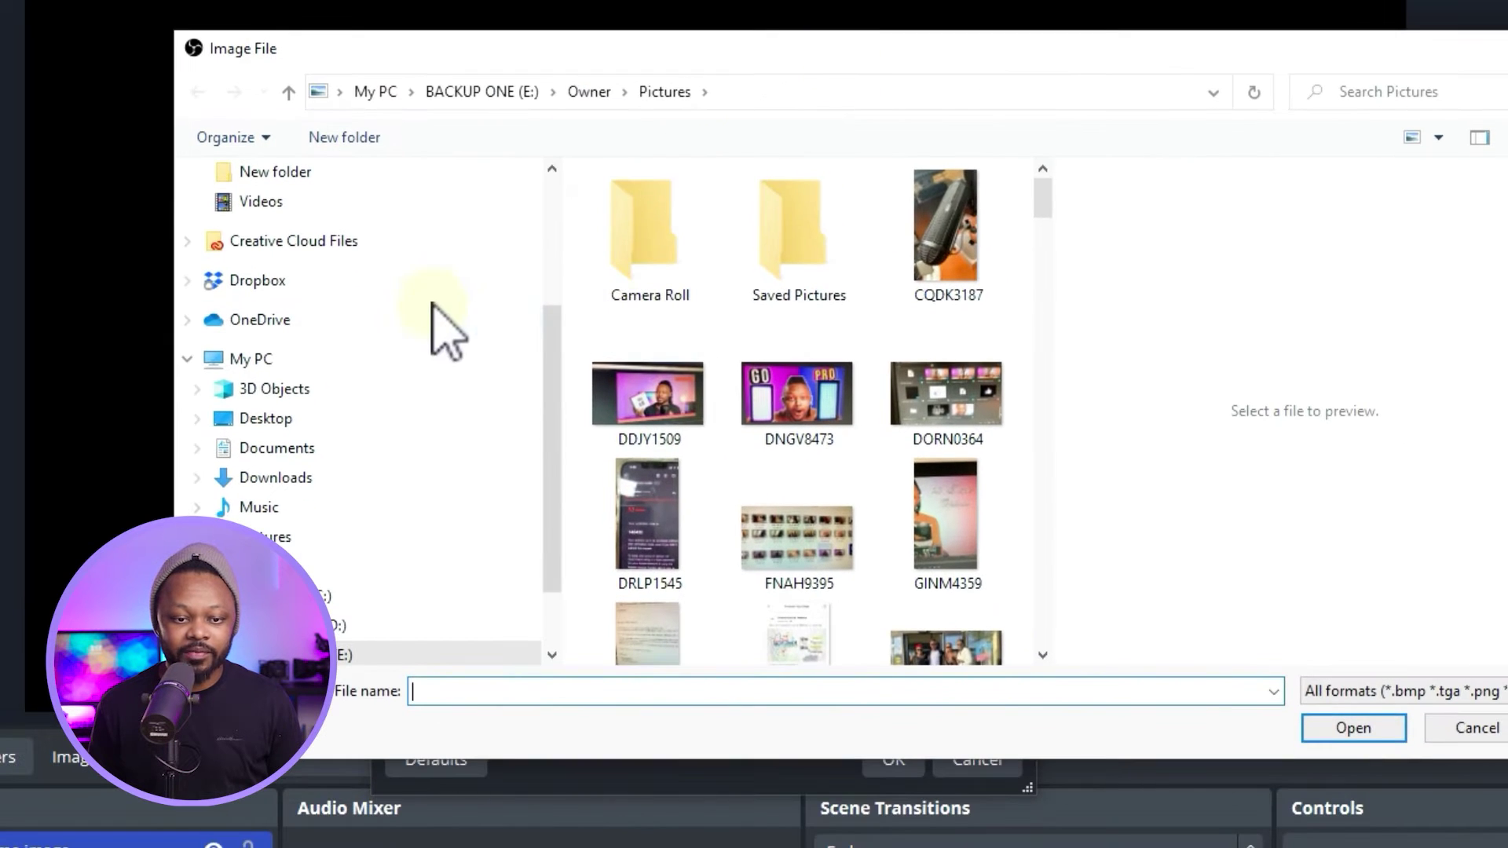
left_click(266, 418)
double_click(711, 231)
left_click(834, 266)
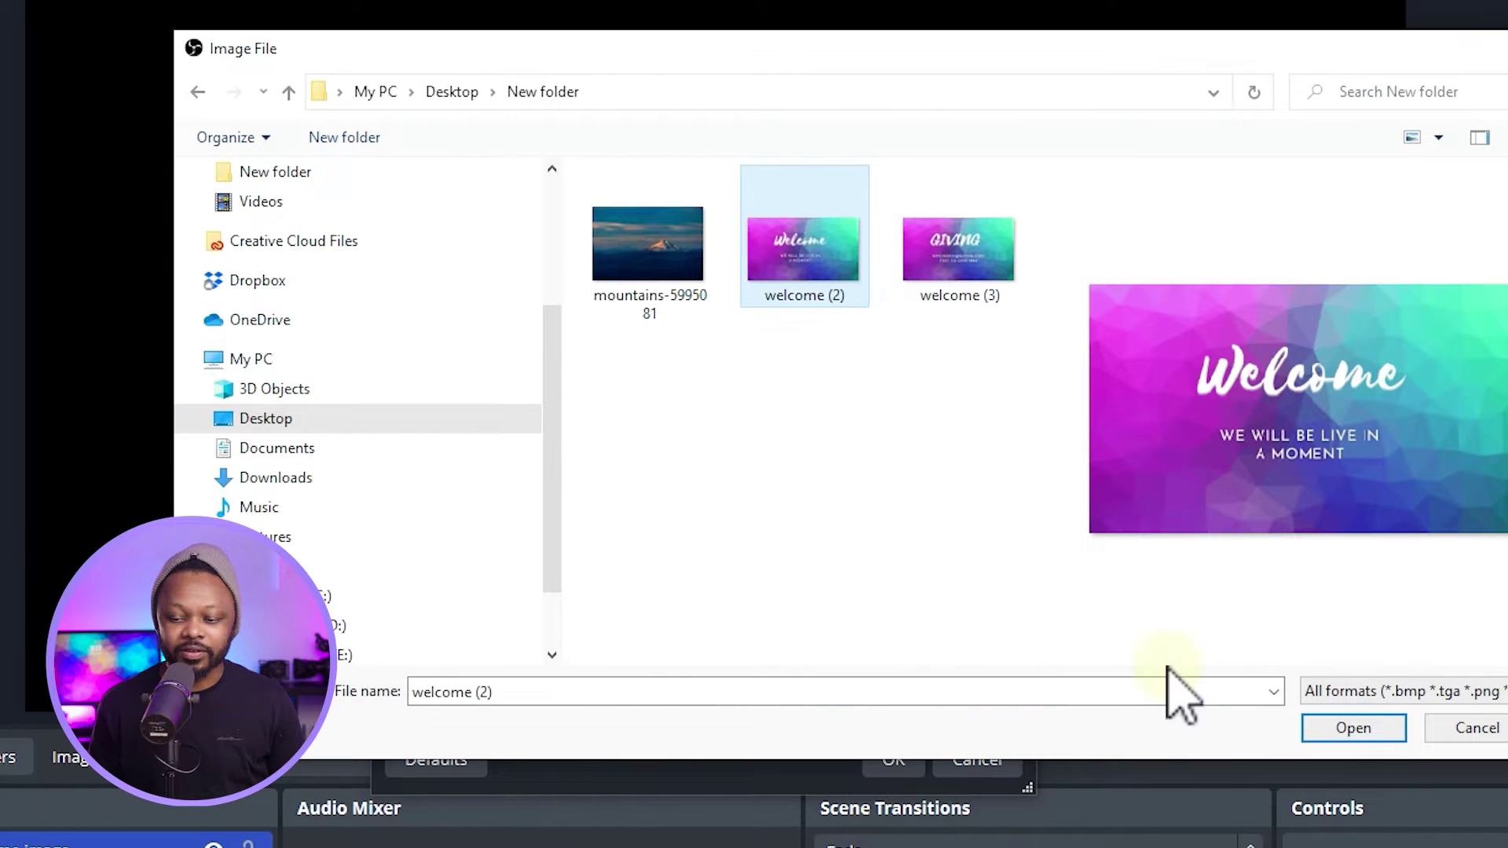
left_click(1346, 724)
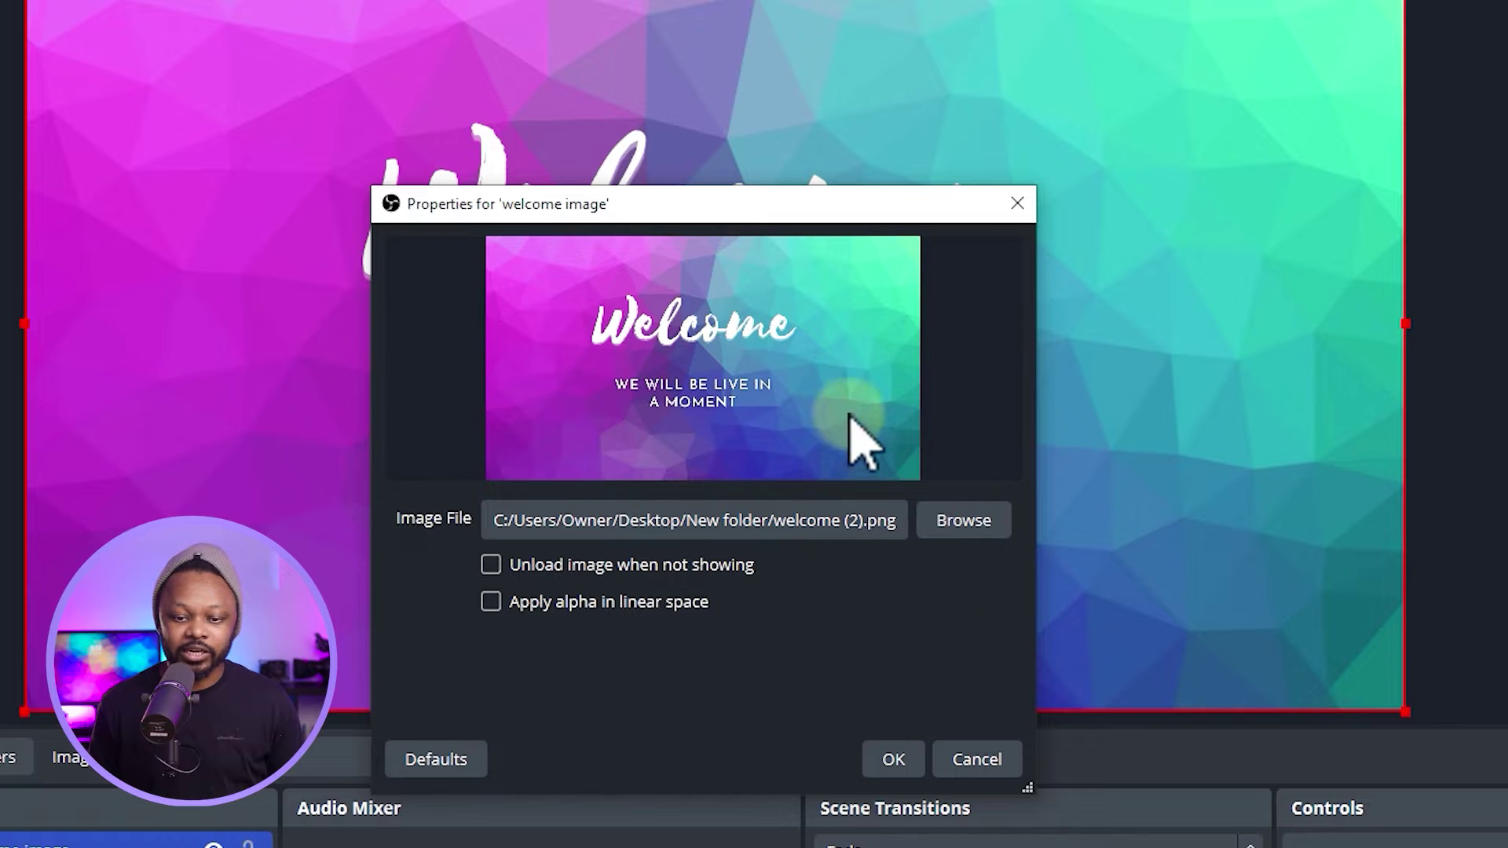
left_click(872, 750)
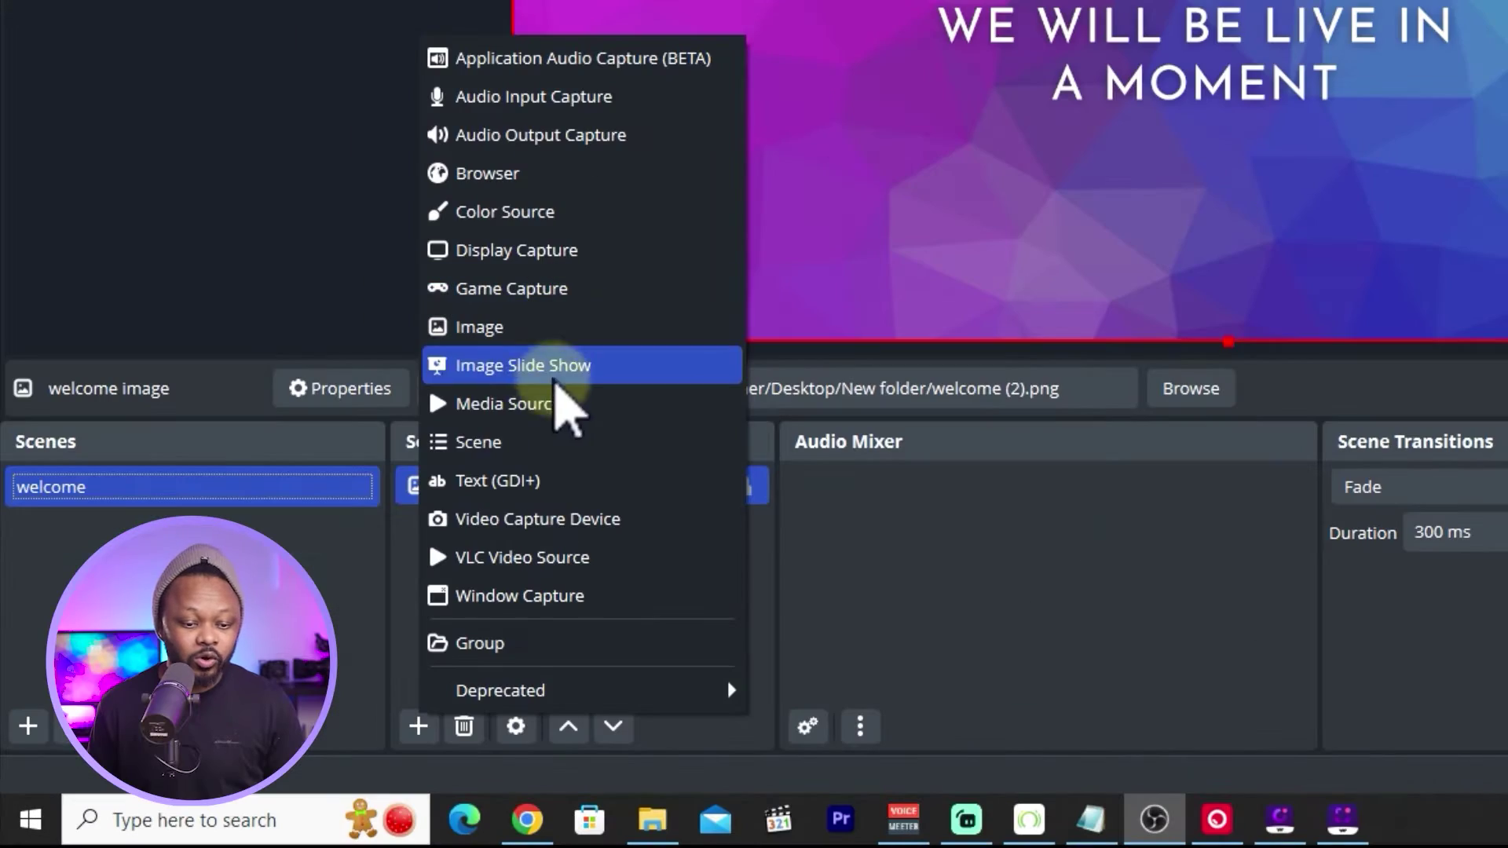
Add a new Media Source named "music" to the welcome scene.
left_click(542, 404)
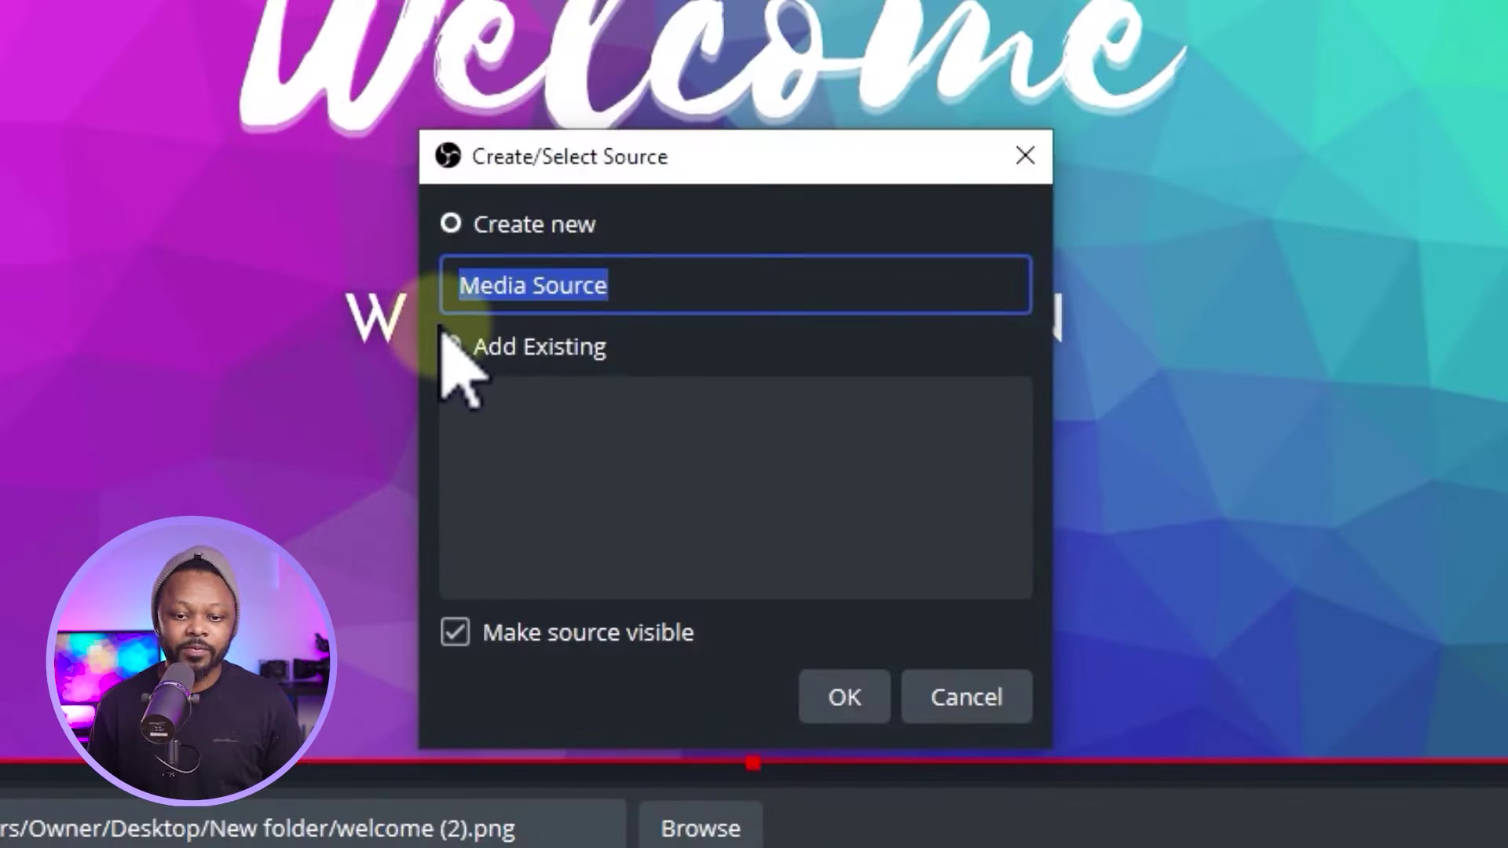
type("musi")
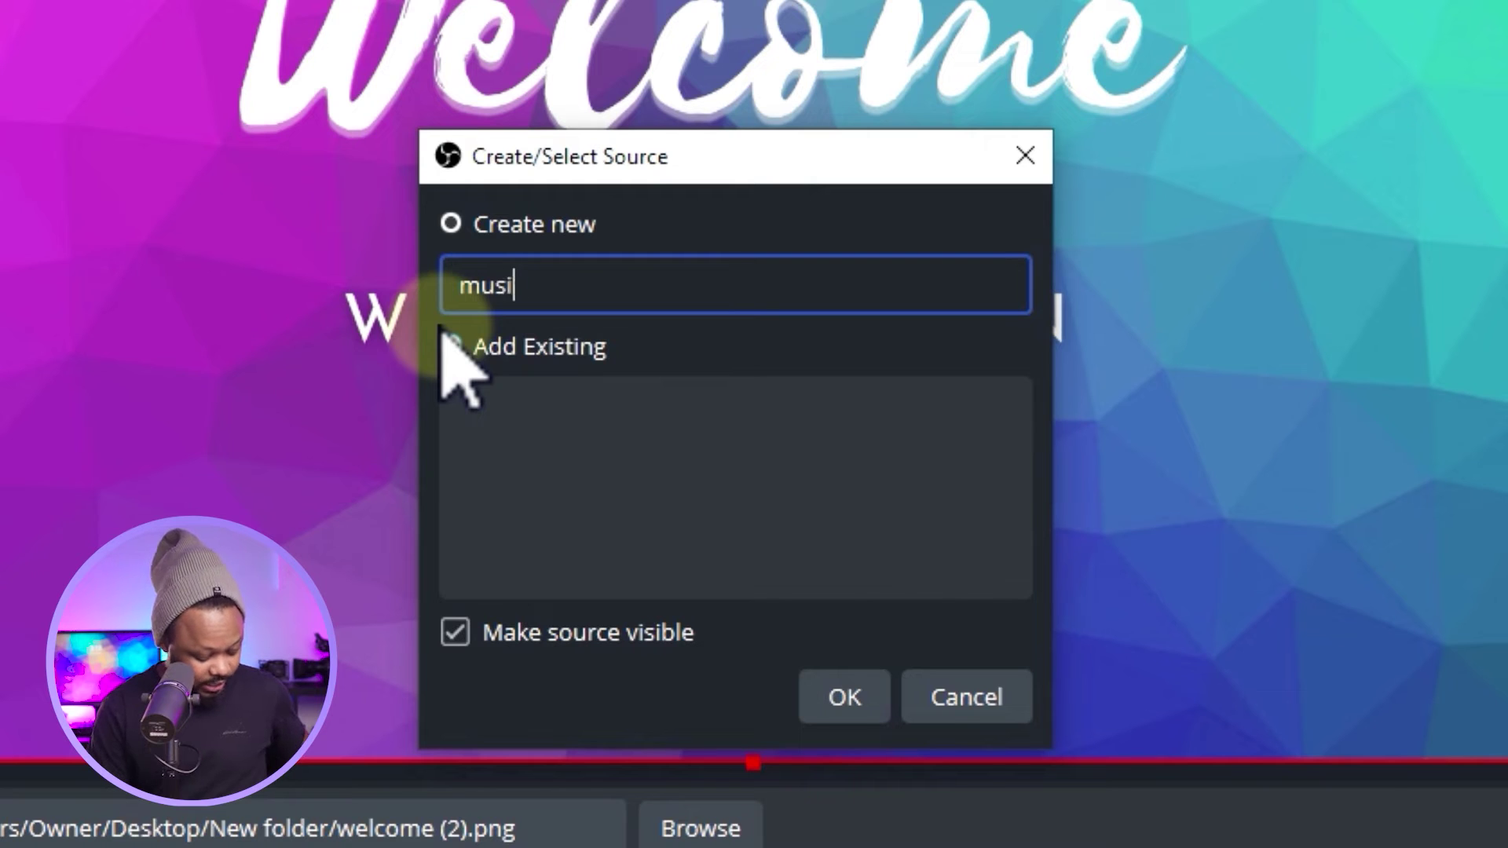
type("c")
key("Return")
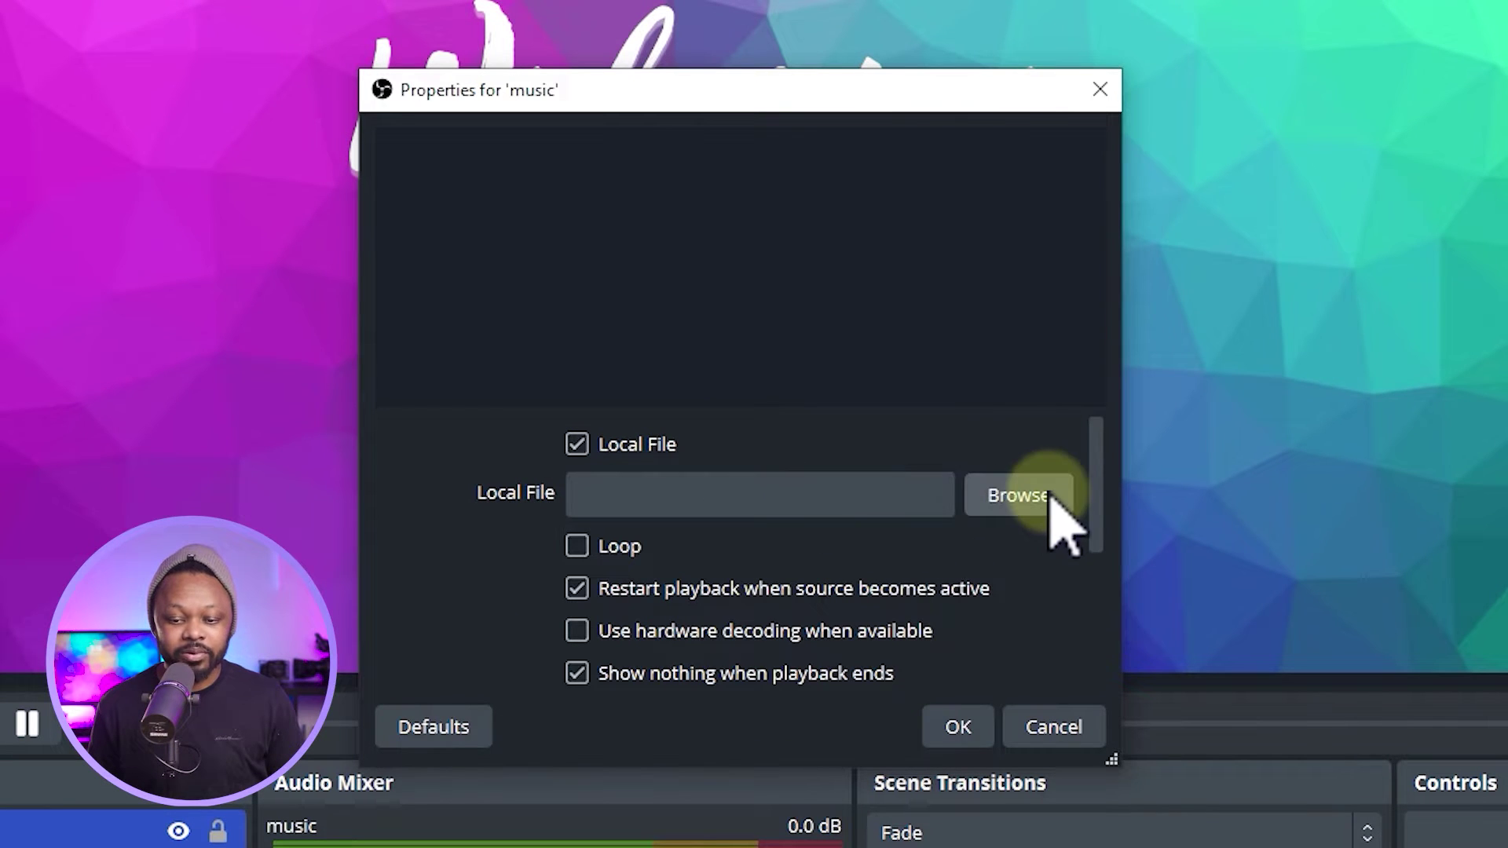
Enable looping for the music source and load the "Where We Wanna Go" MP3 as its local file.
left_click(578, 547)
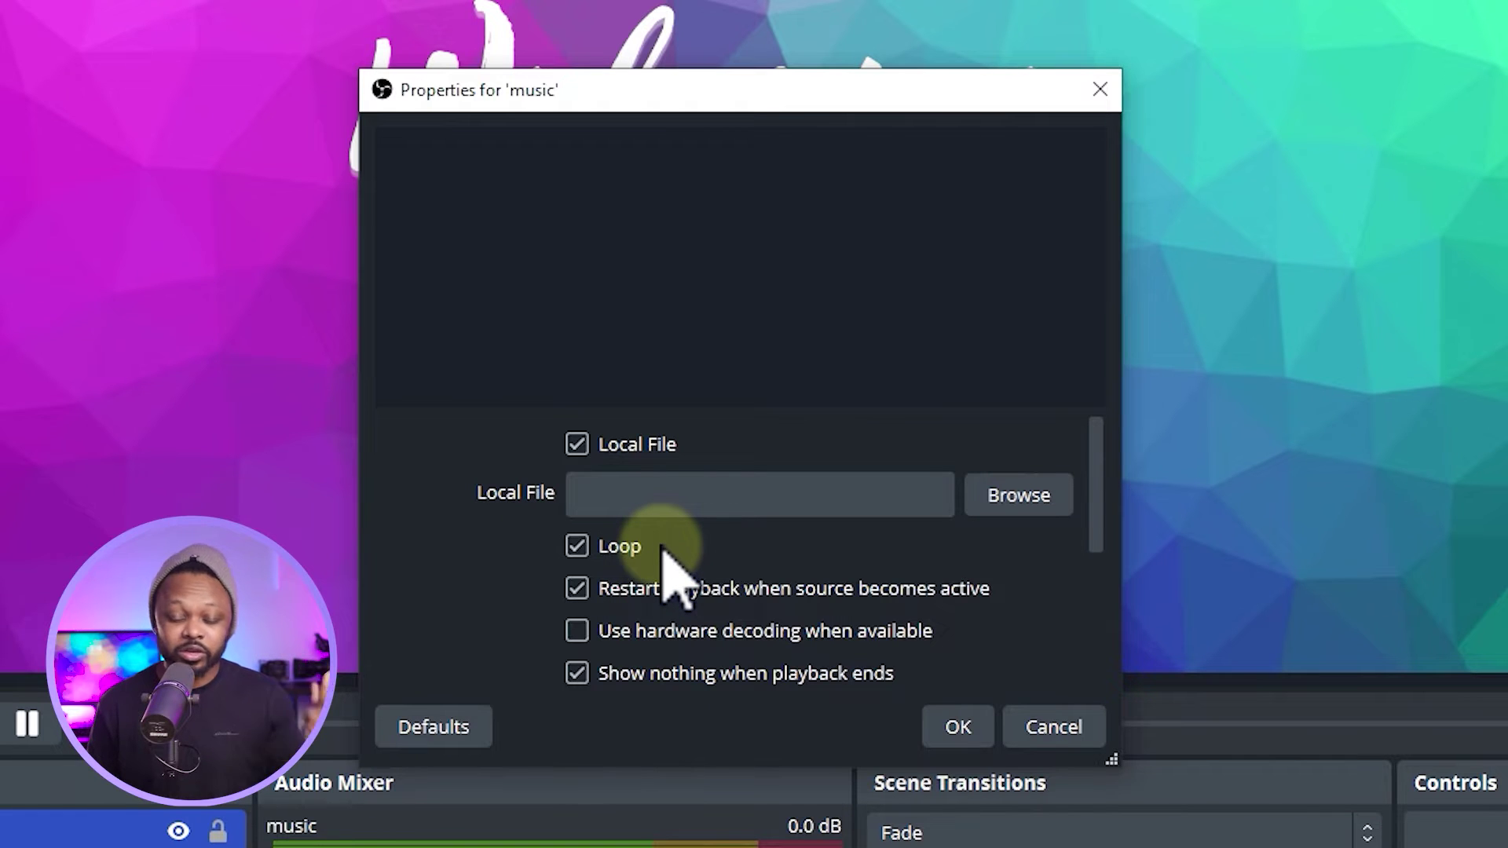
left_click(1005, 511)
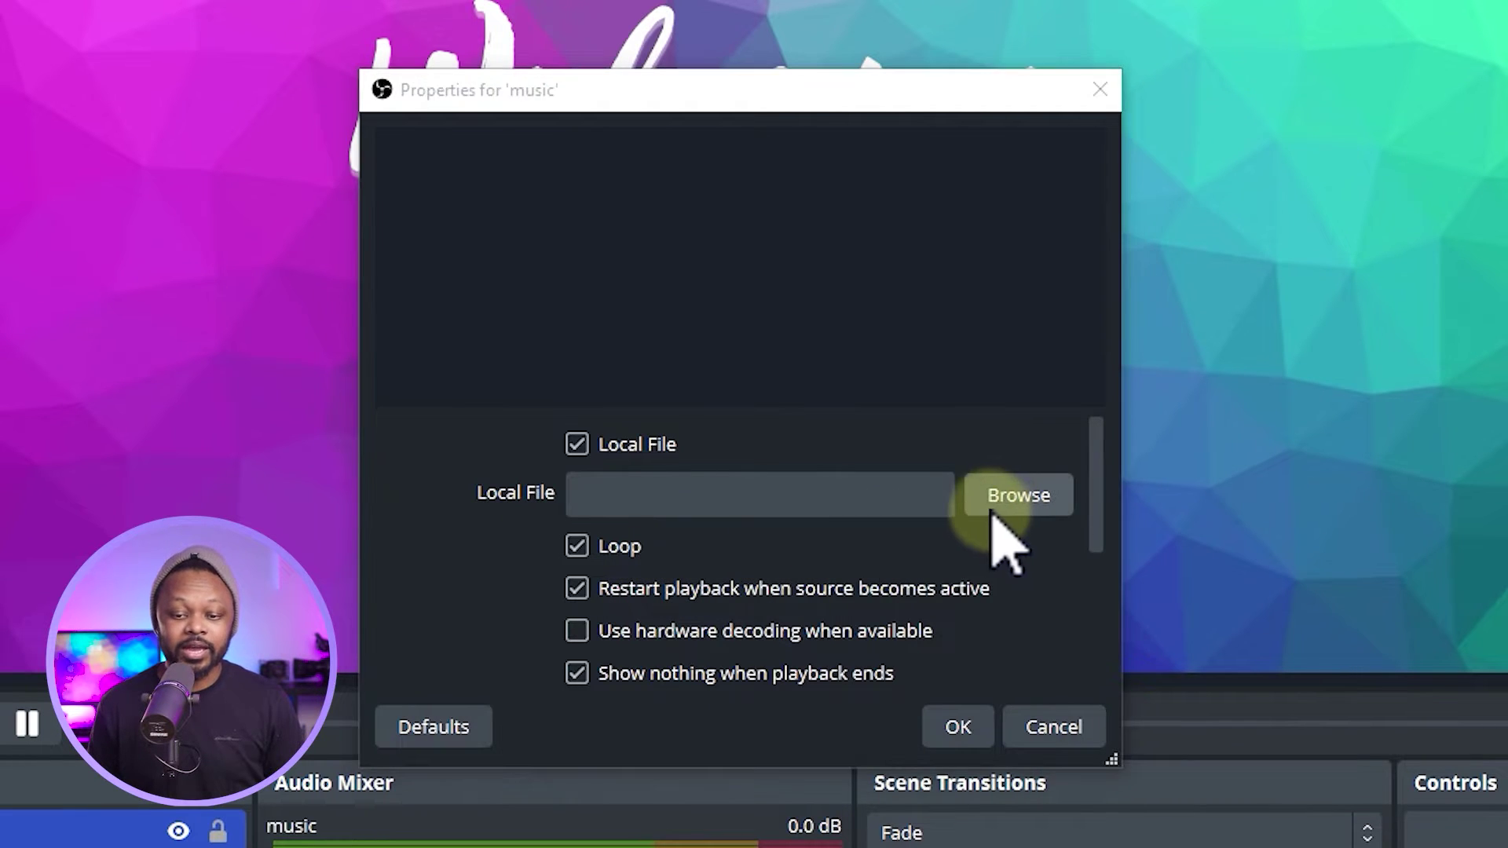
left_click(622, 230)
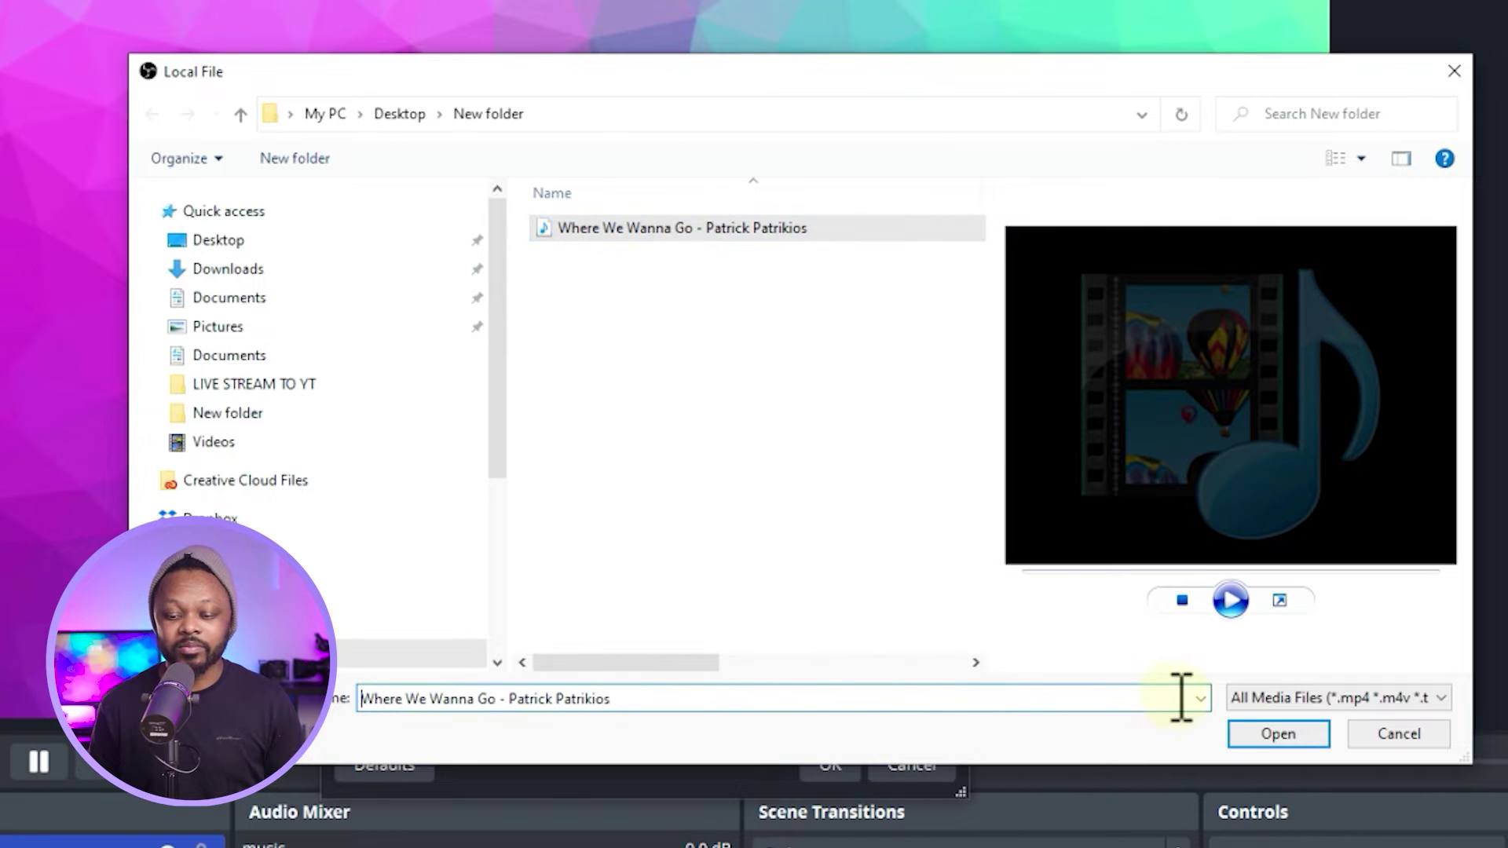
left_click(1276, 737)
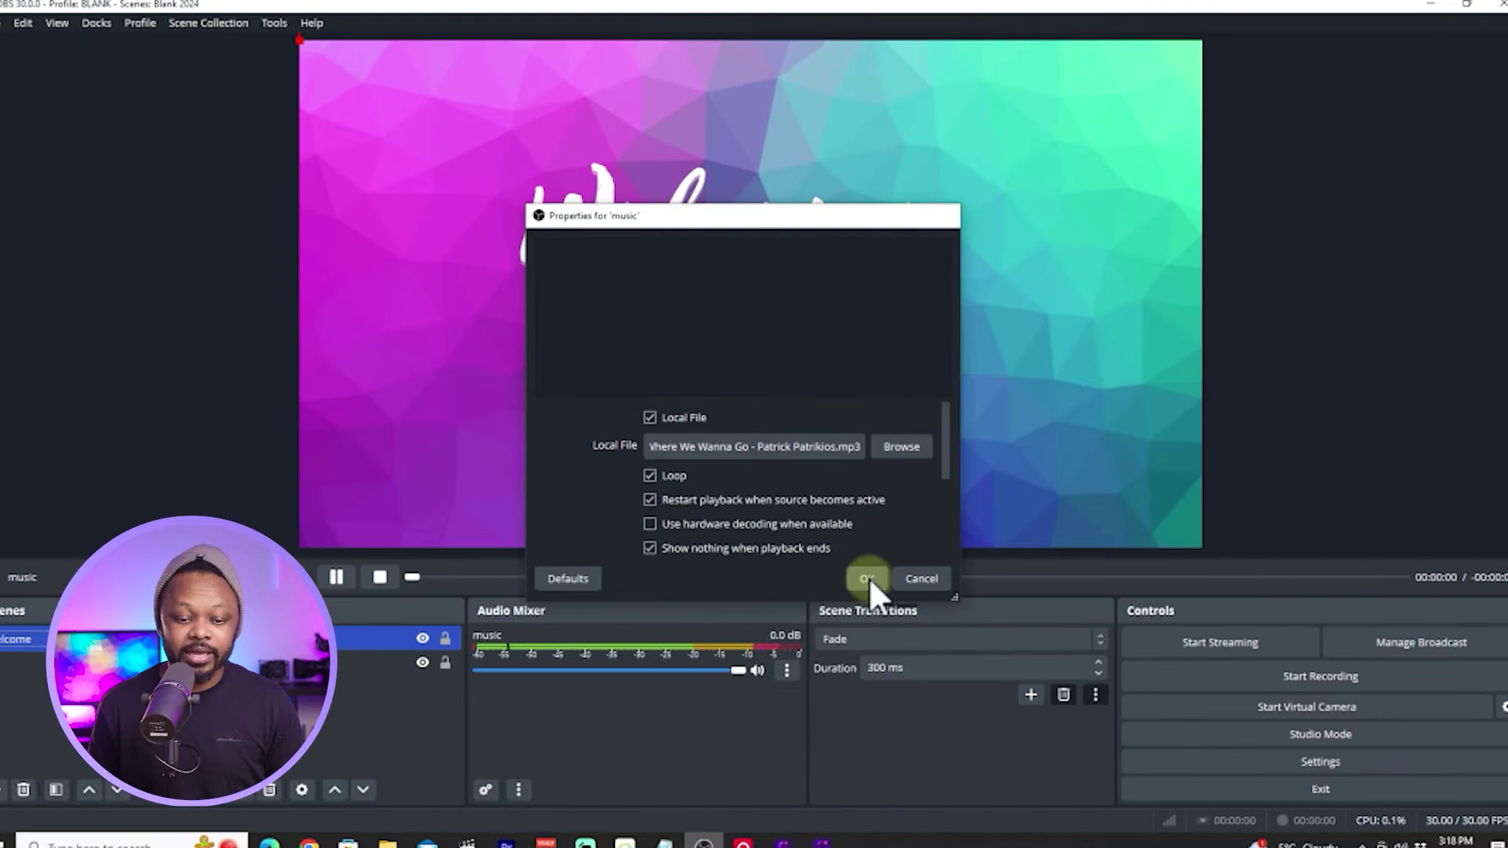
left_click(866, 578)
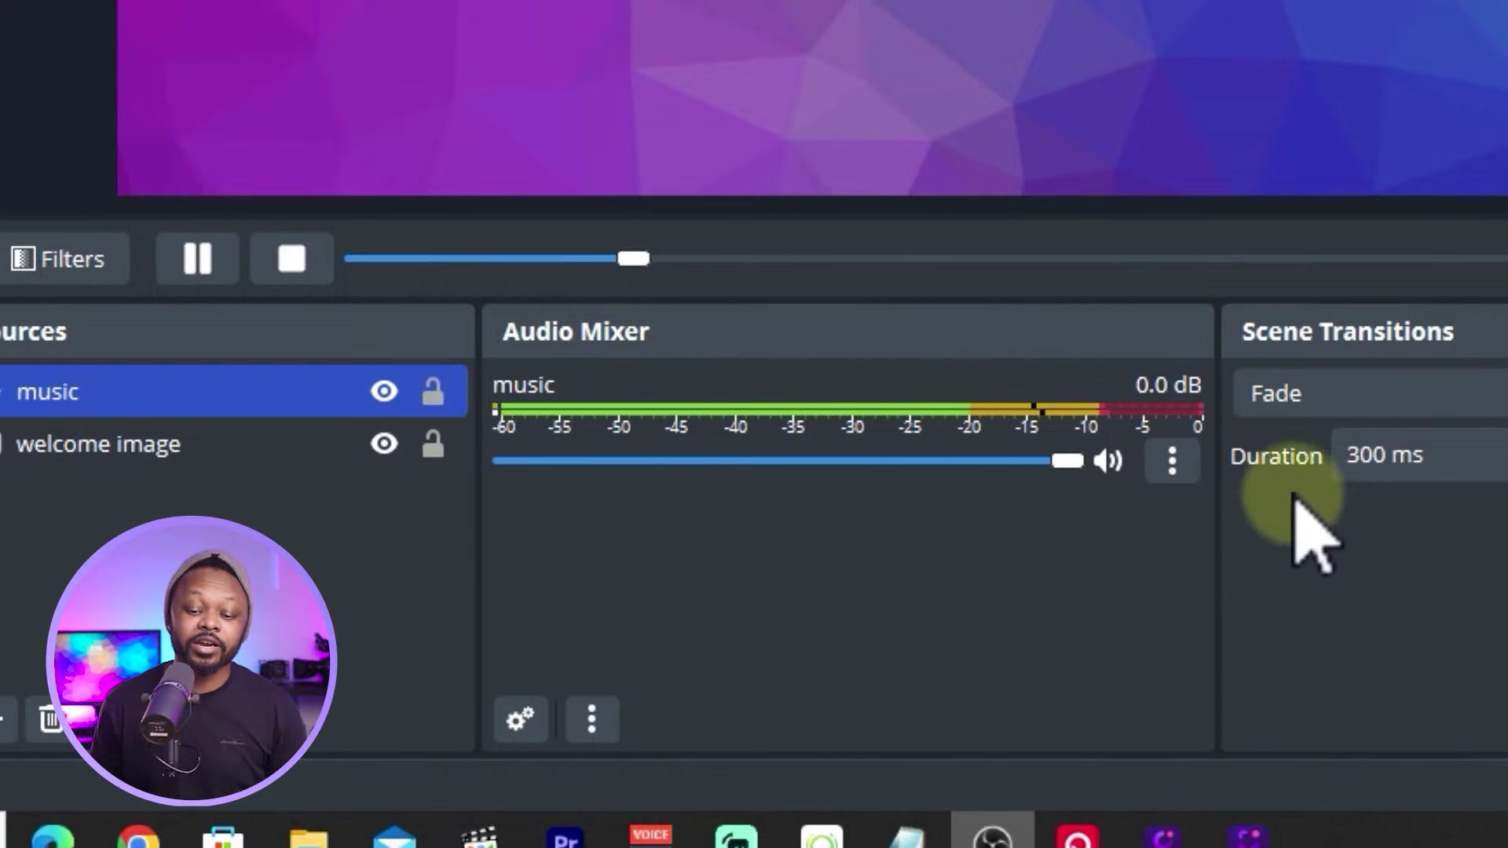
Set the music source's audio monitoring to Monitor and Output in the advanced audio properties.
right_click(874, 550)
left_click(1041, 707)
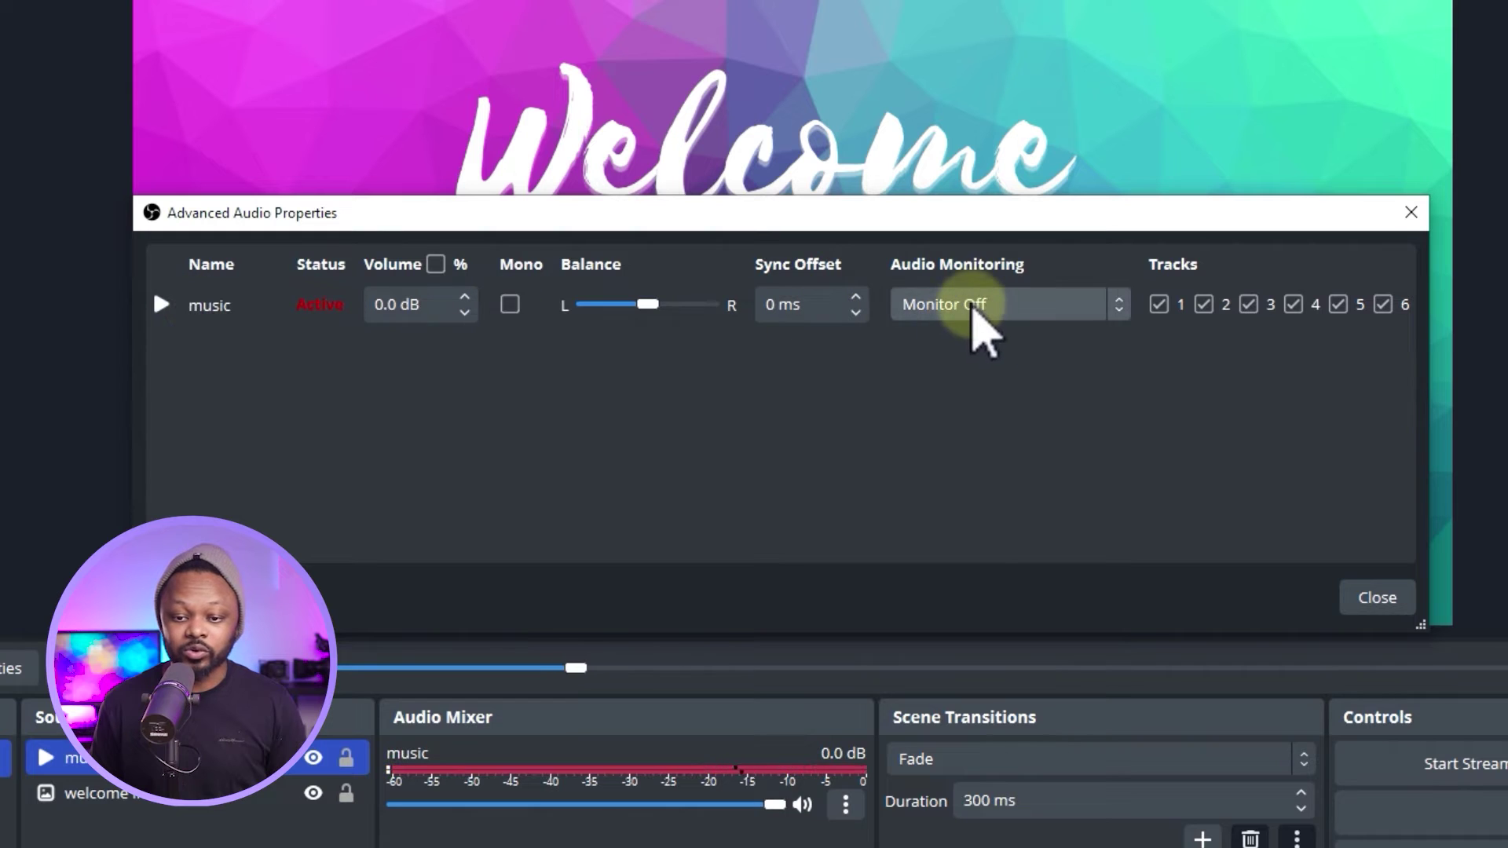
left_click(1025, 307)
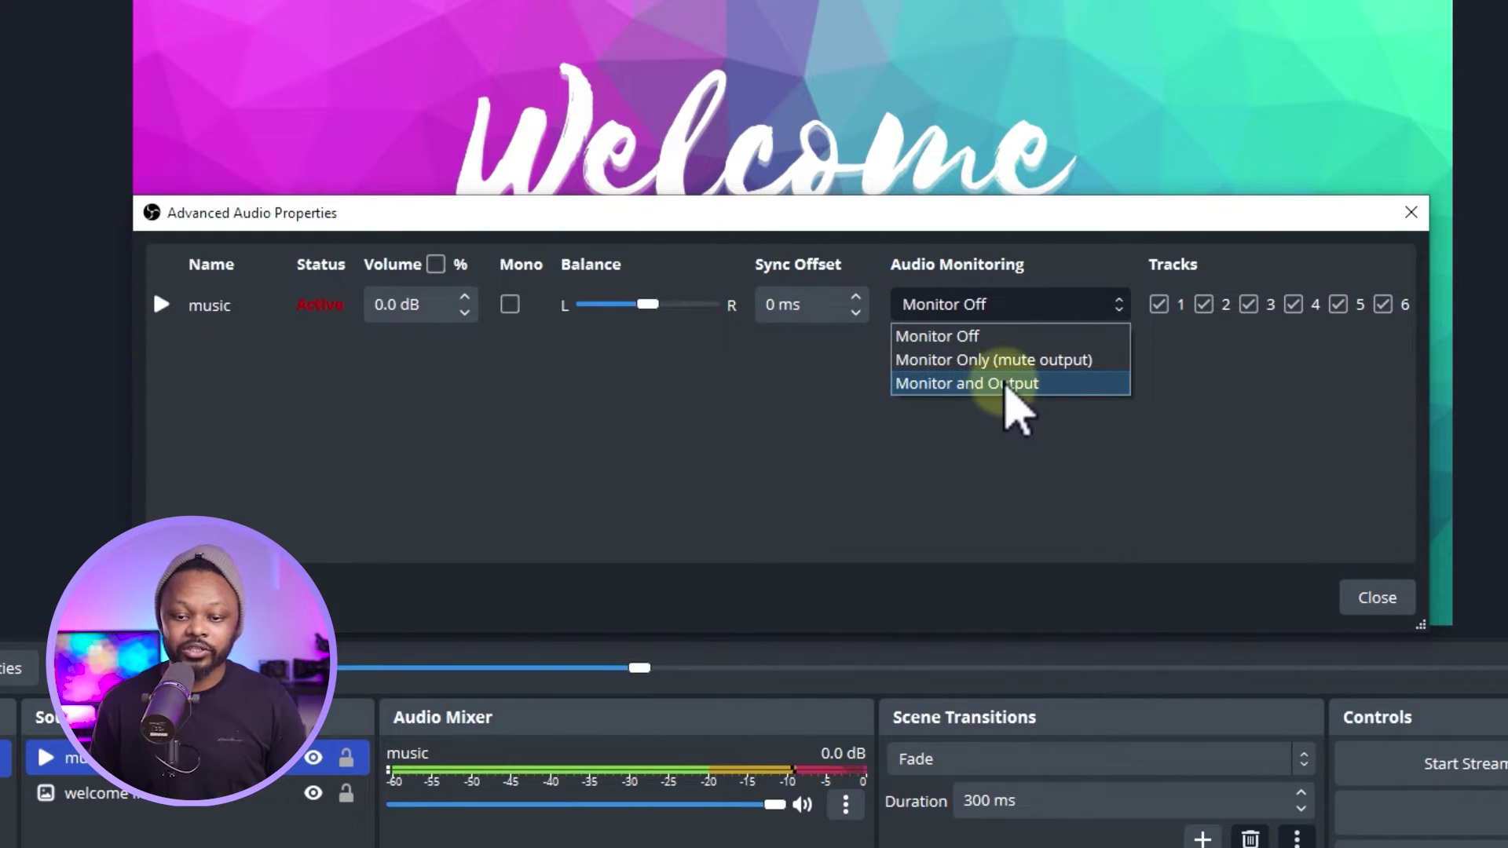
left_click(1025, 384)
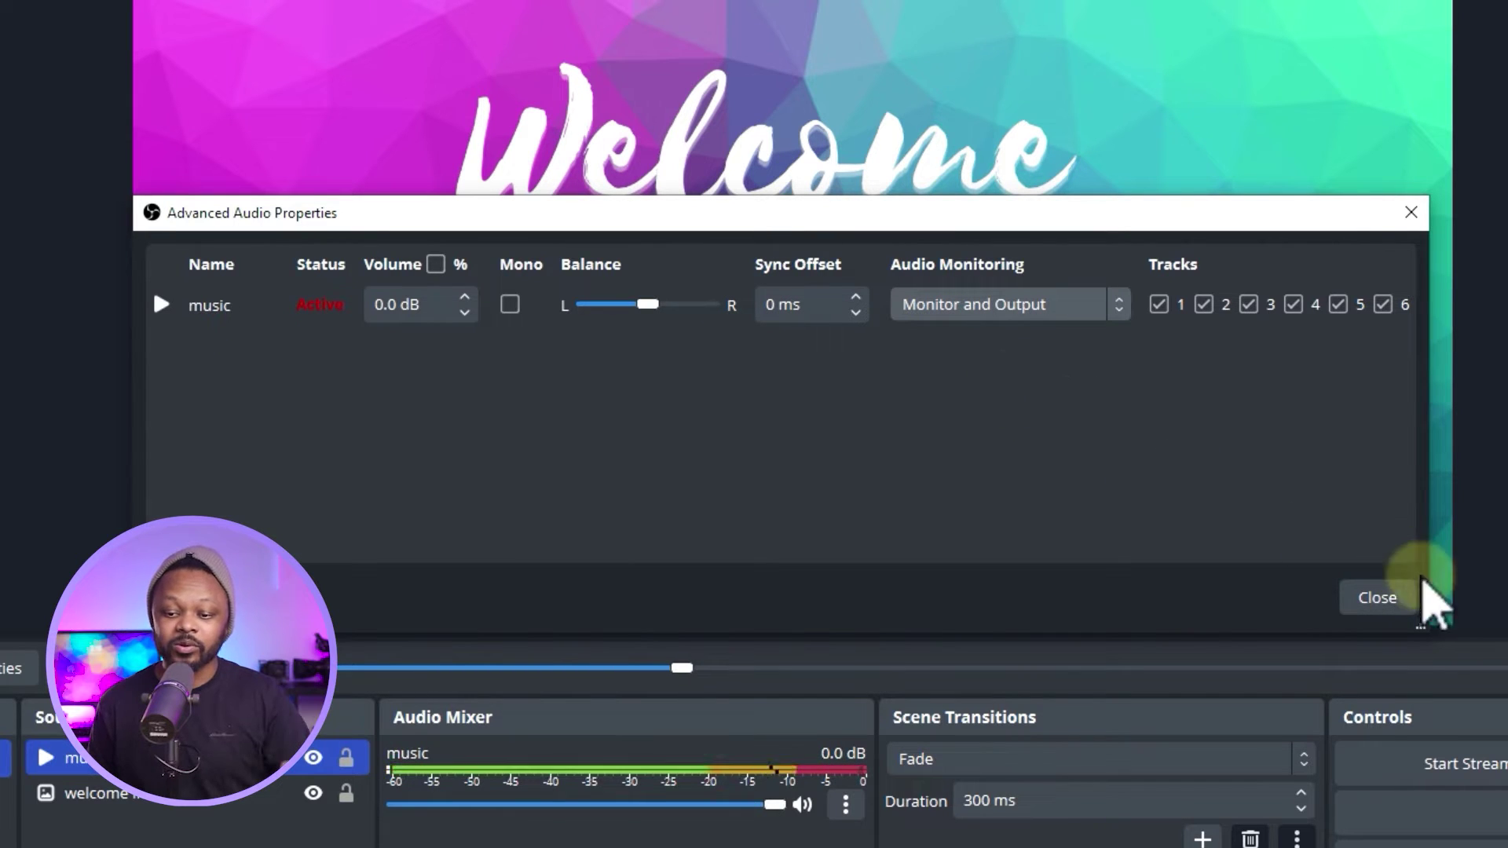
left_click(1396, 603)
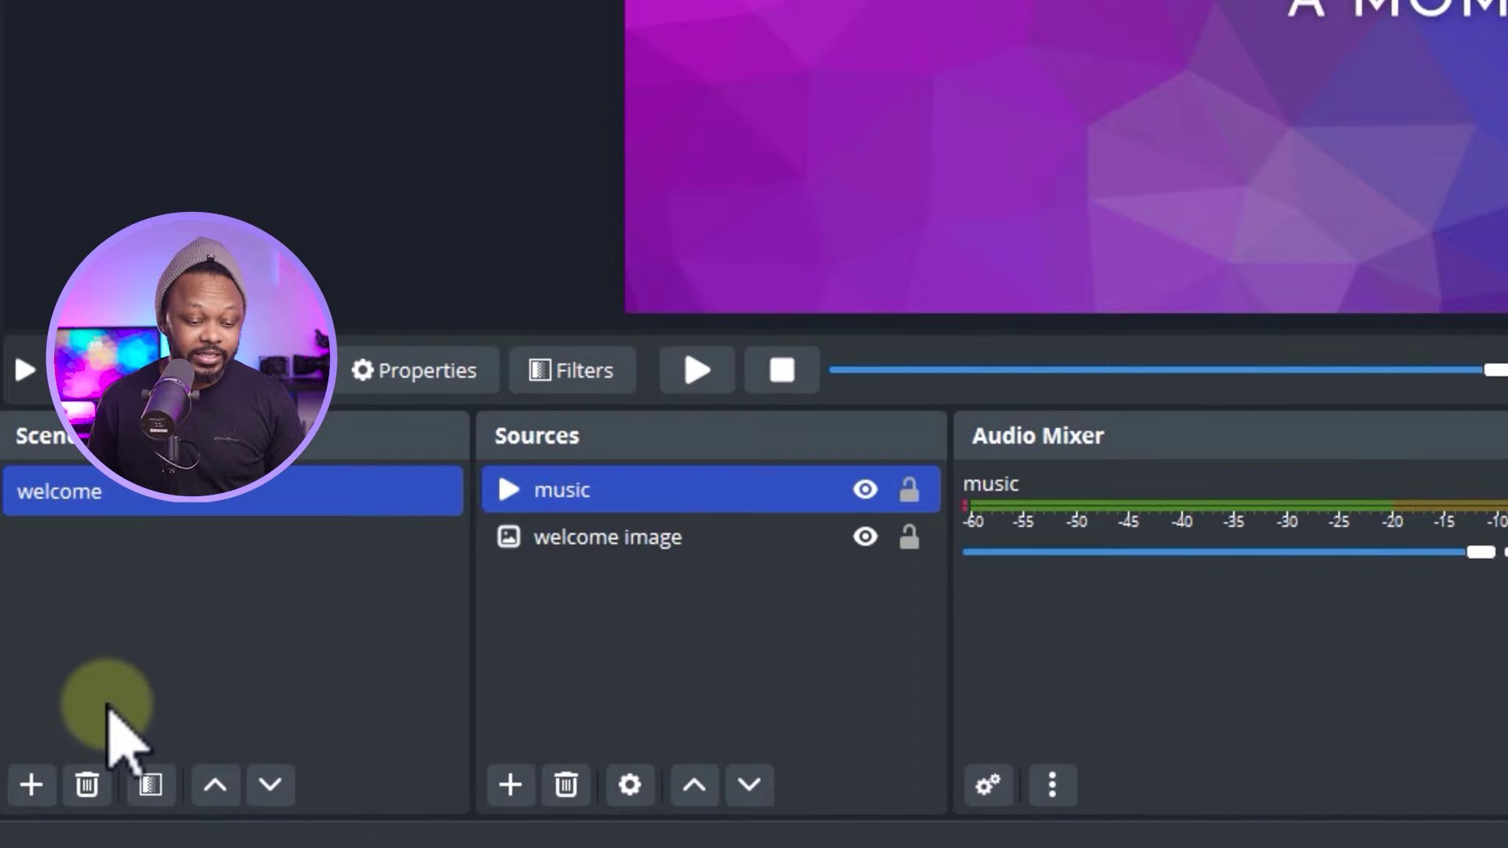
Add a new scene named "Camera".
left_click(32, 785)
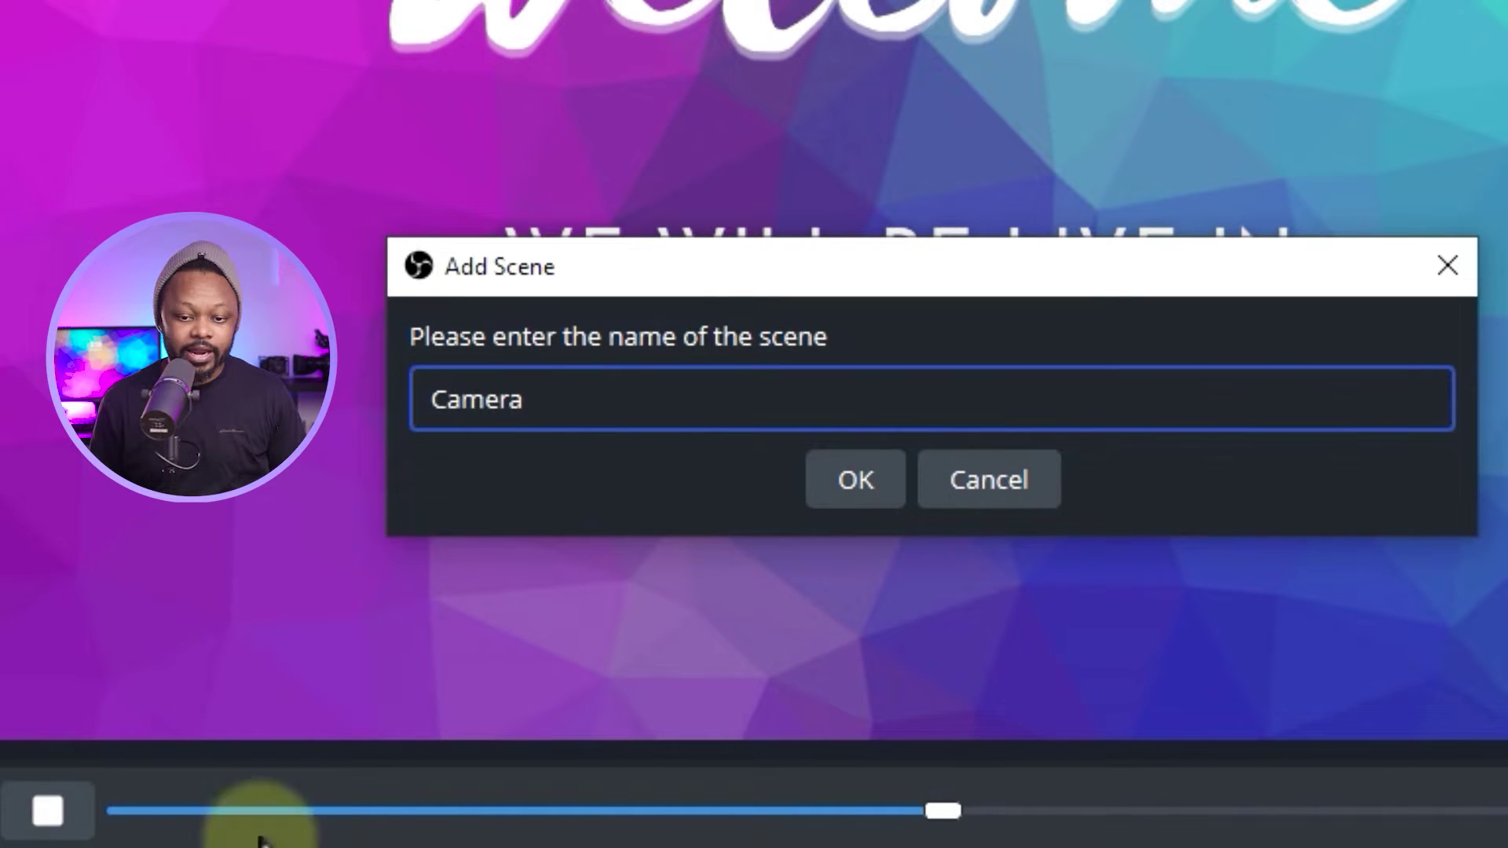
left_click(880, 475)
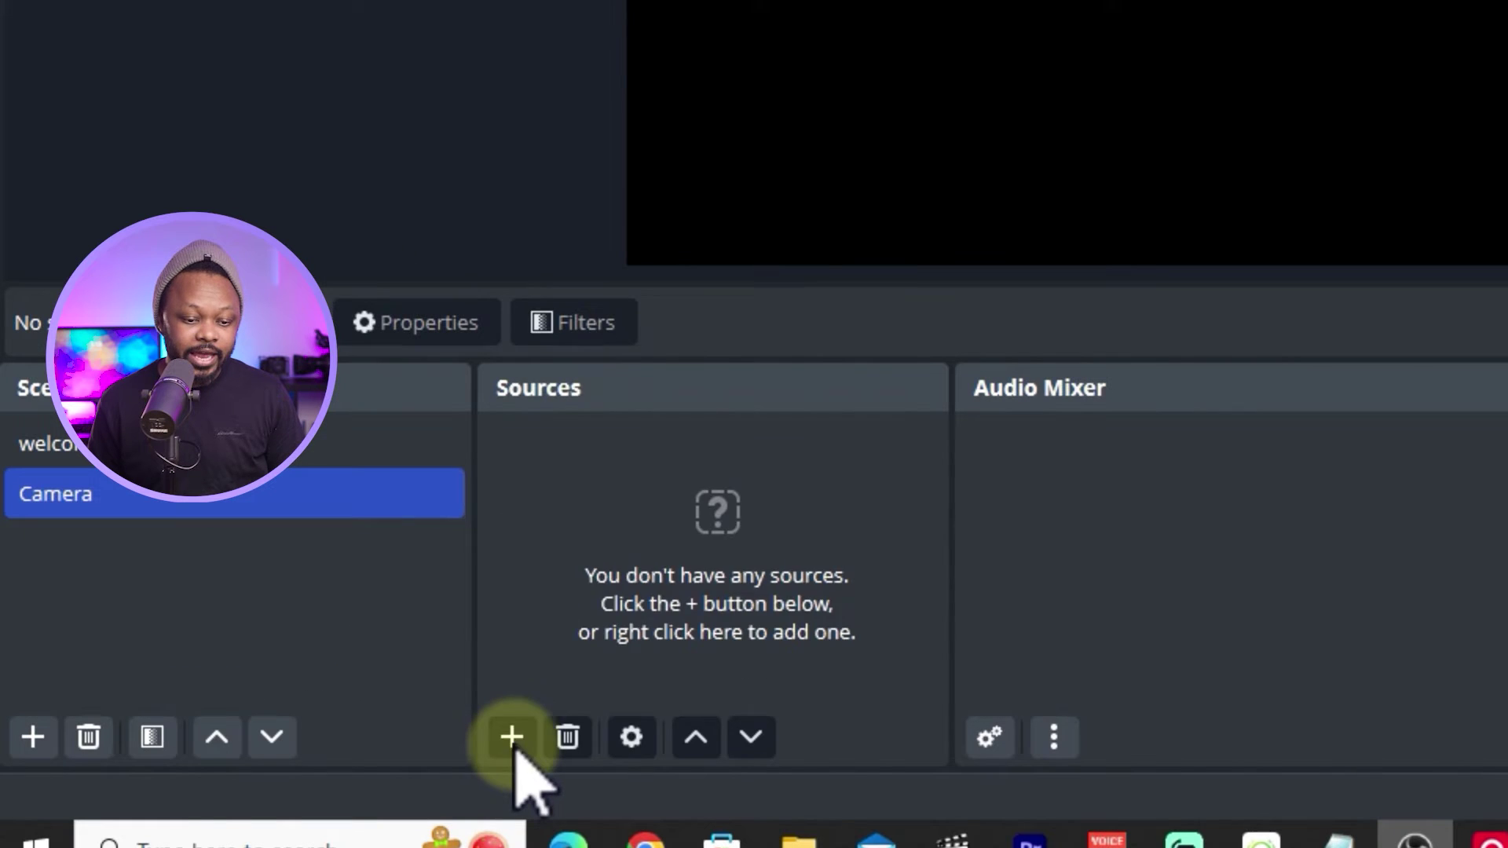
Add a Video Capture Device source named "webcam" to the Camera scene, using the OBSBOT Tiny 2 StreamCamera device.
left_click(511, 736)
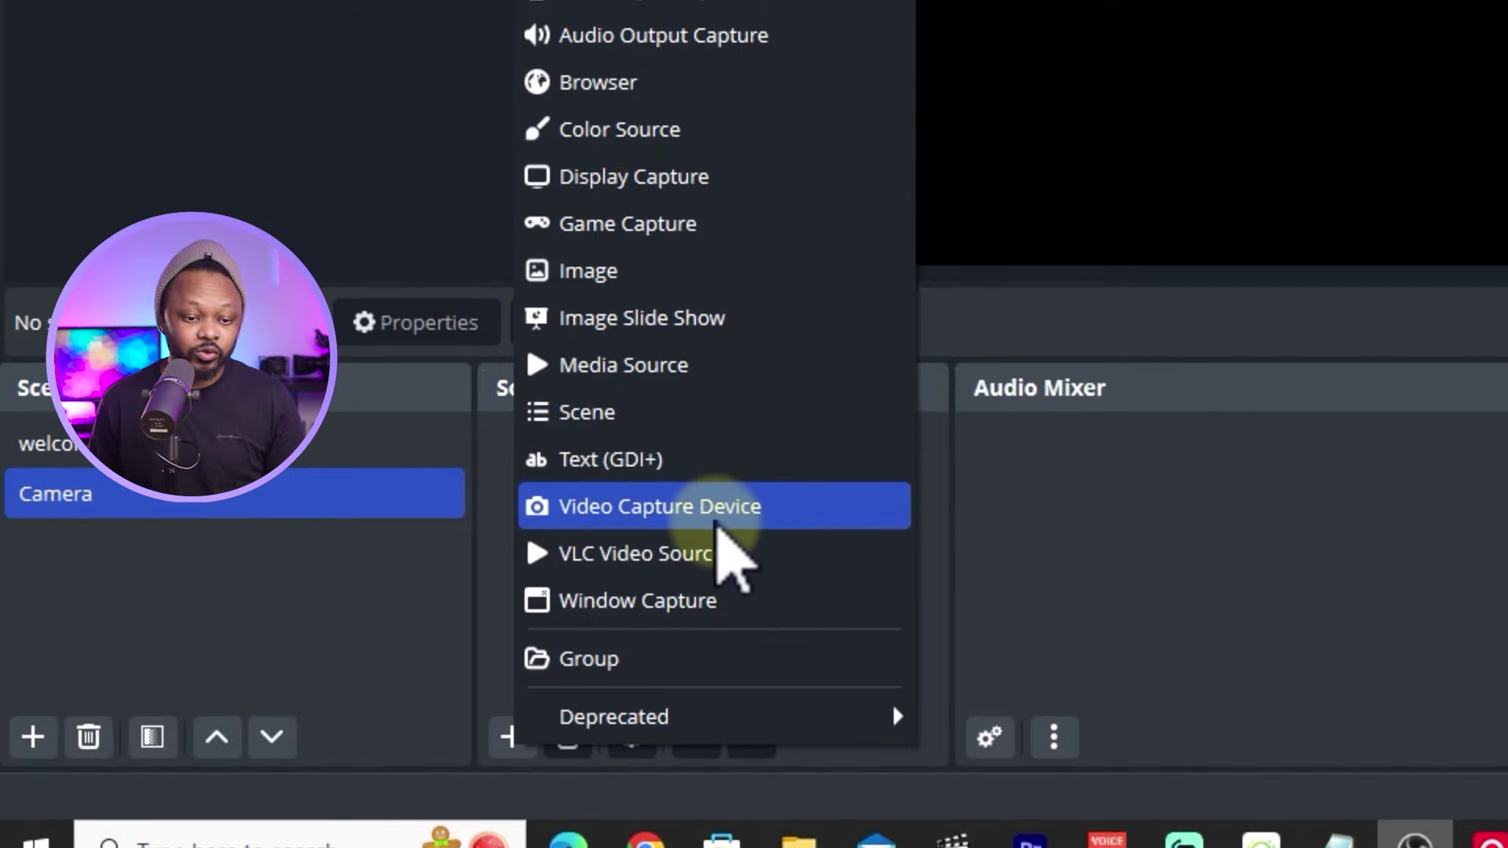
left_click(724, 509)
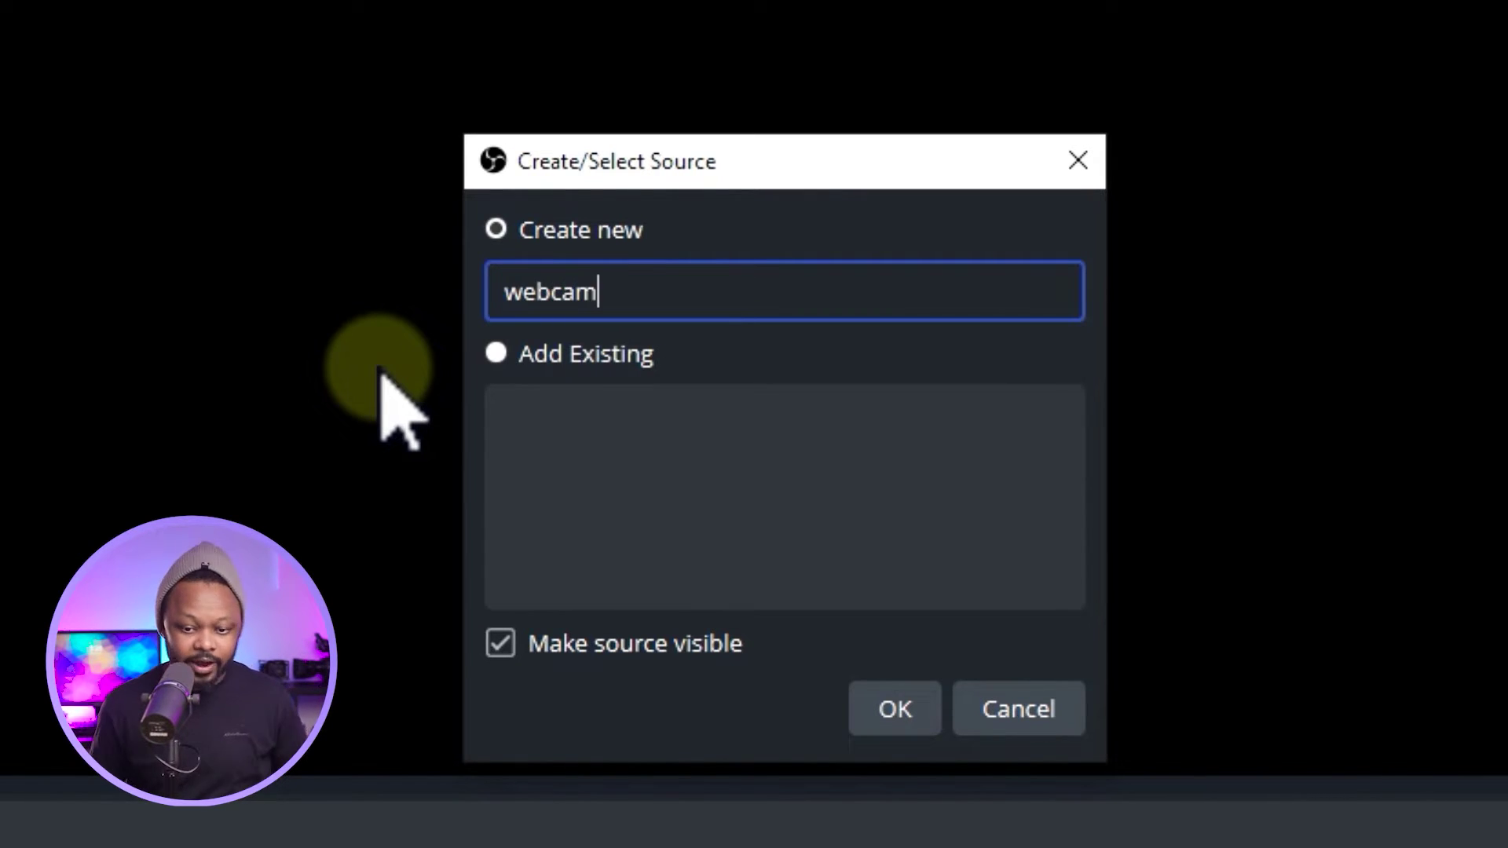
left_click(915, 706)
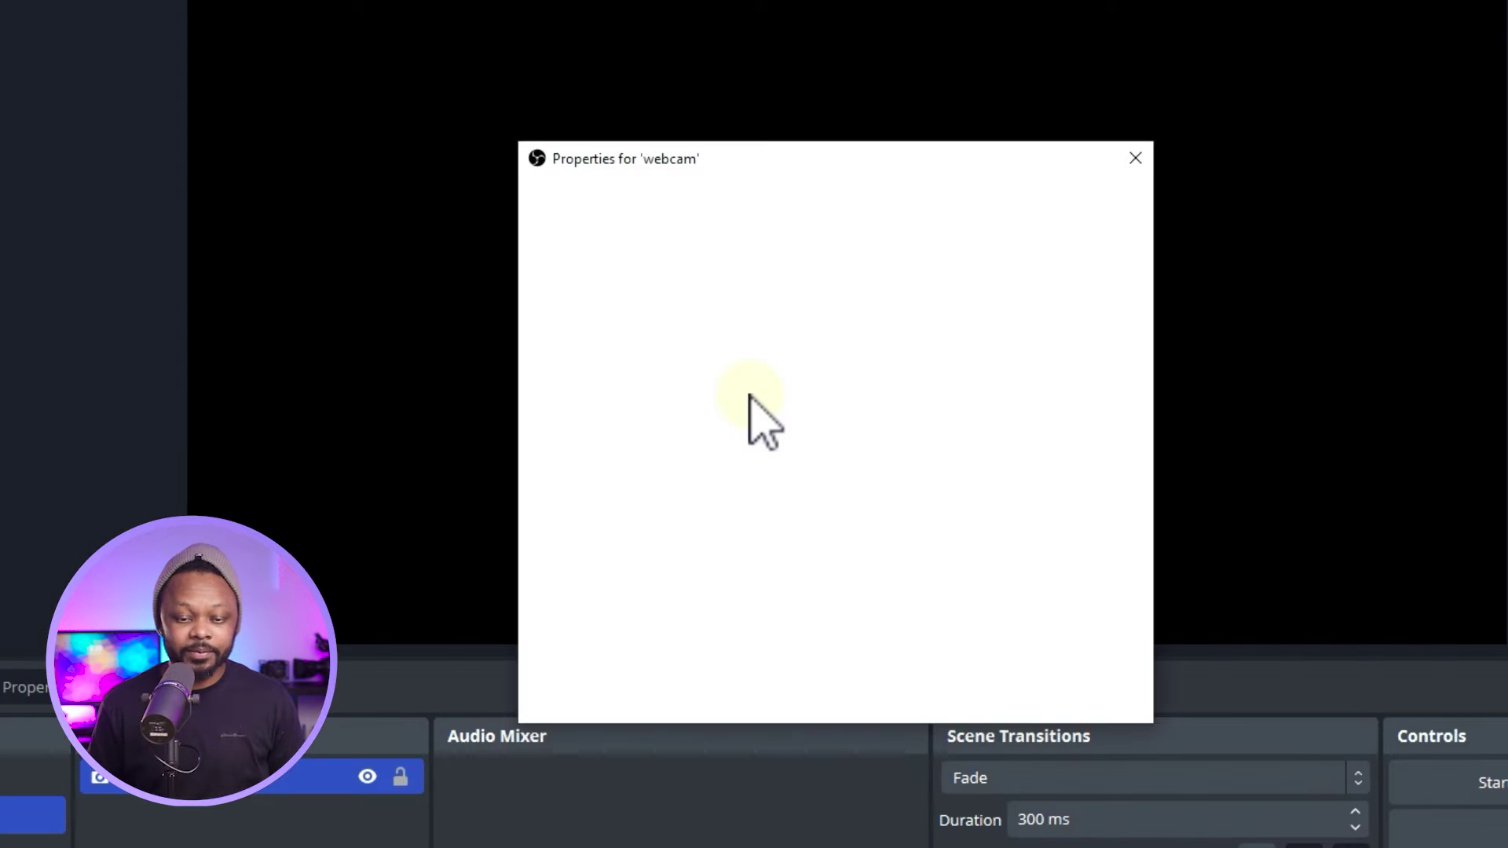
left_click(822, 462)
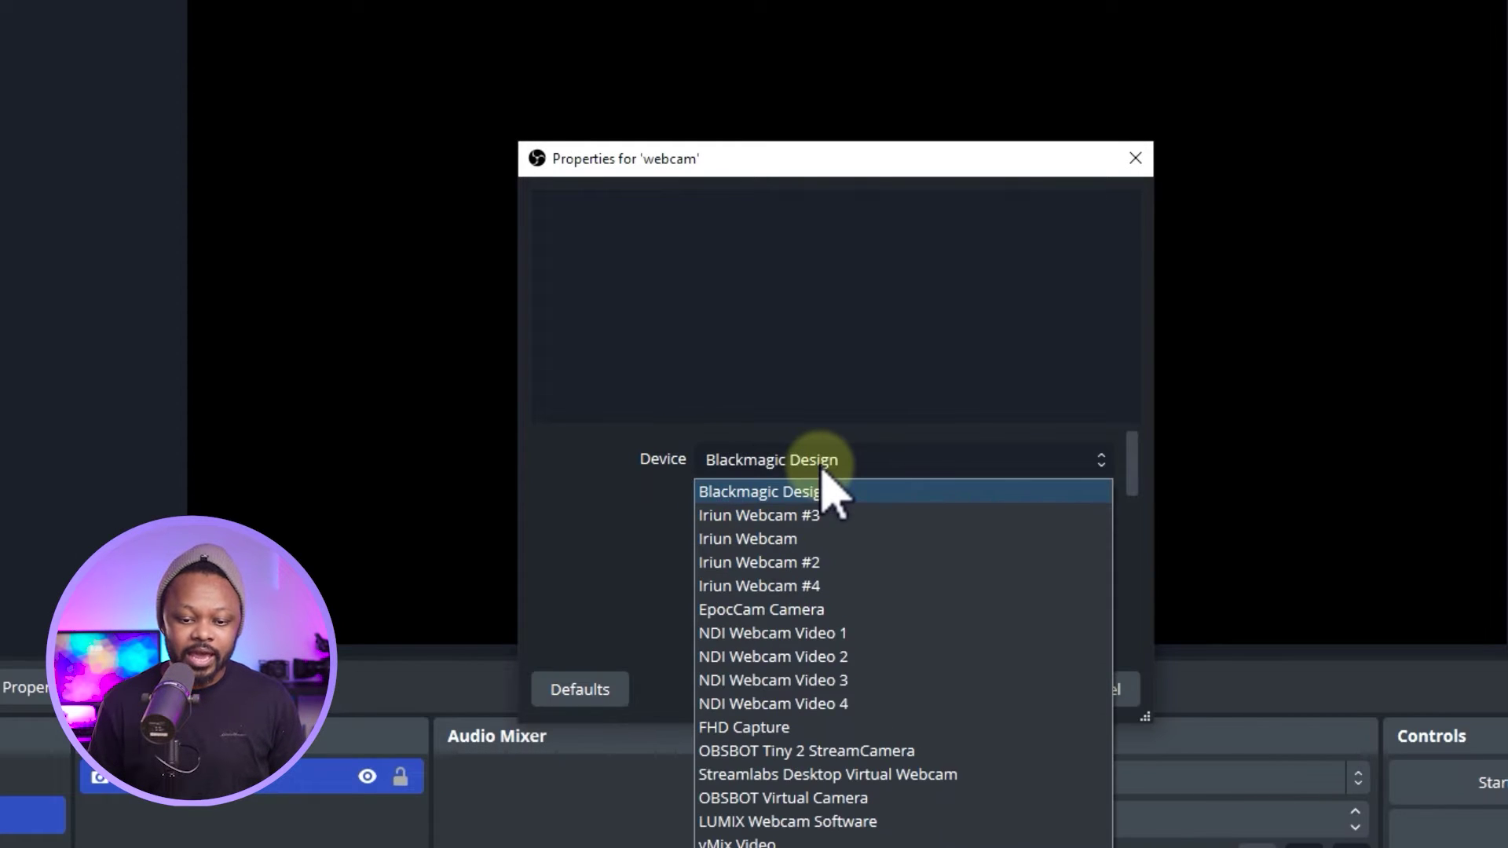
left_click(870, 751)
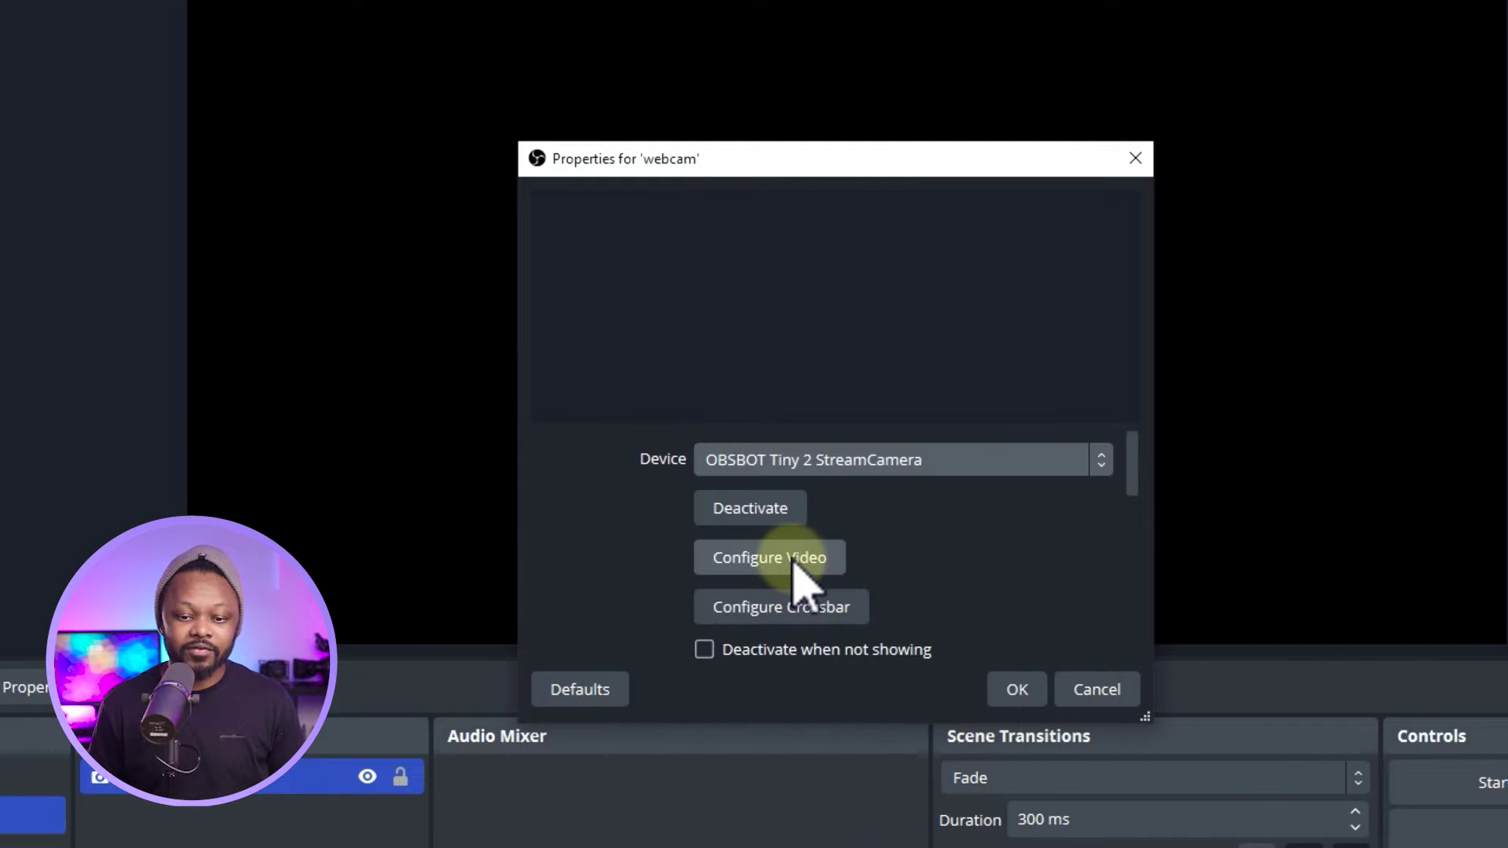
Set the webcam source's Resolution/FPS Type to Custom and its resolution to 1920x1080.
scroll(609, 475, "down", 3)
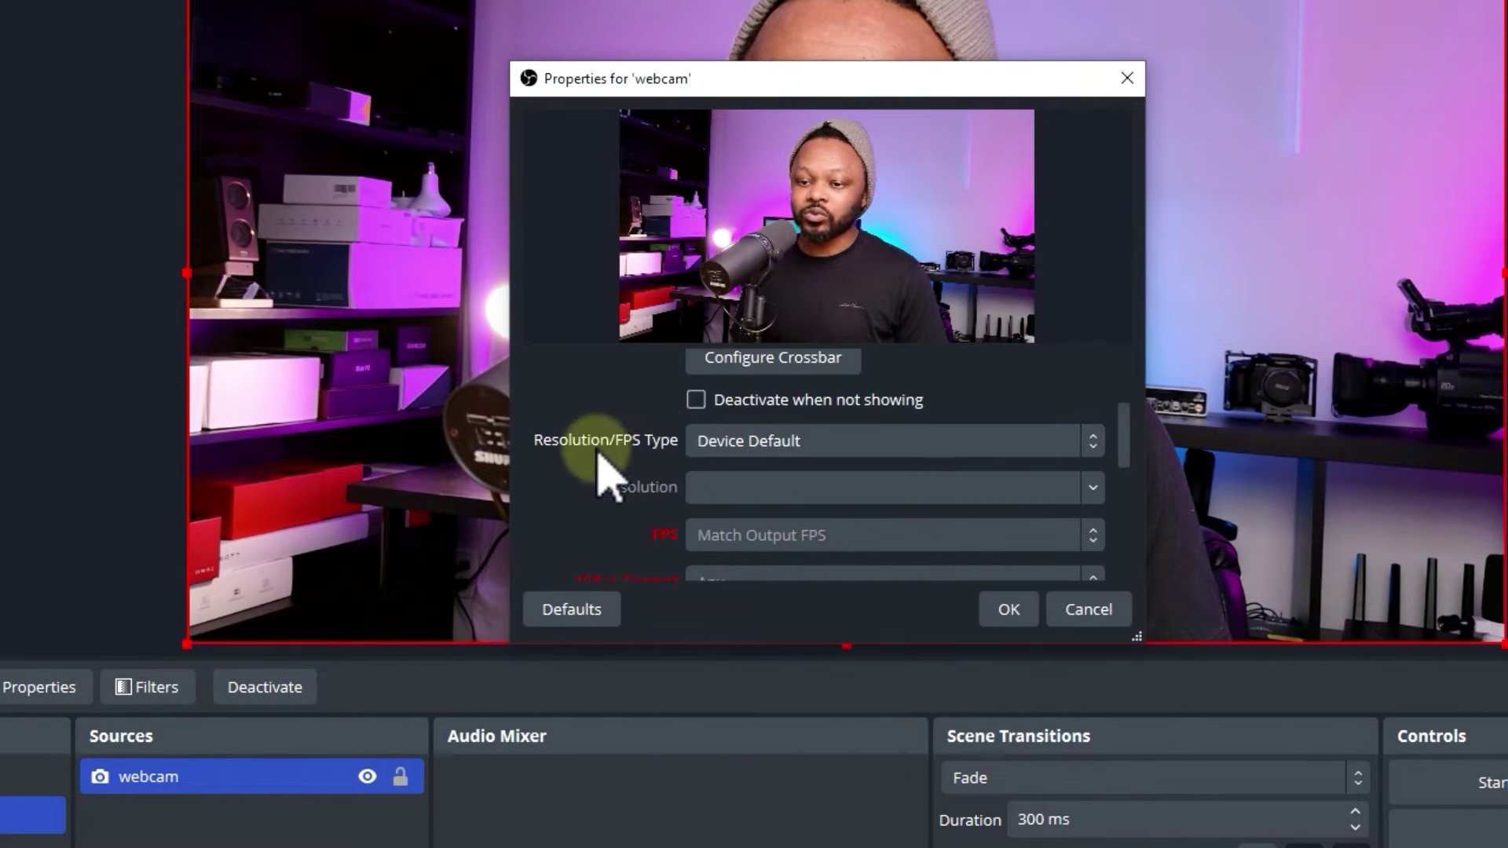
left_click(770, 444)
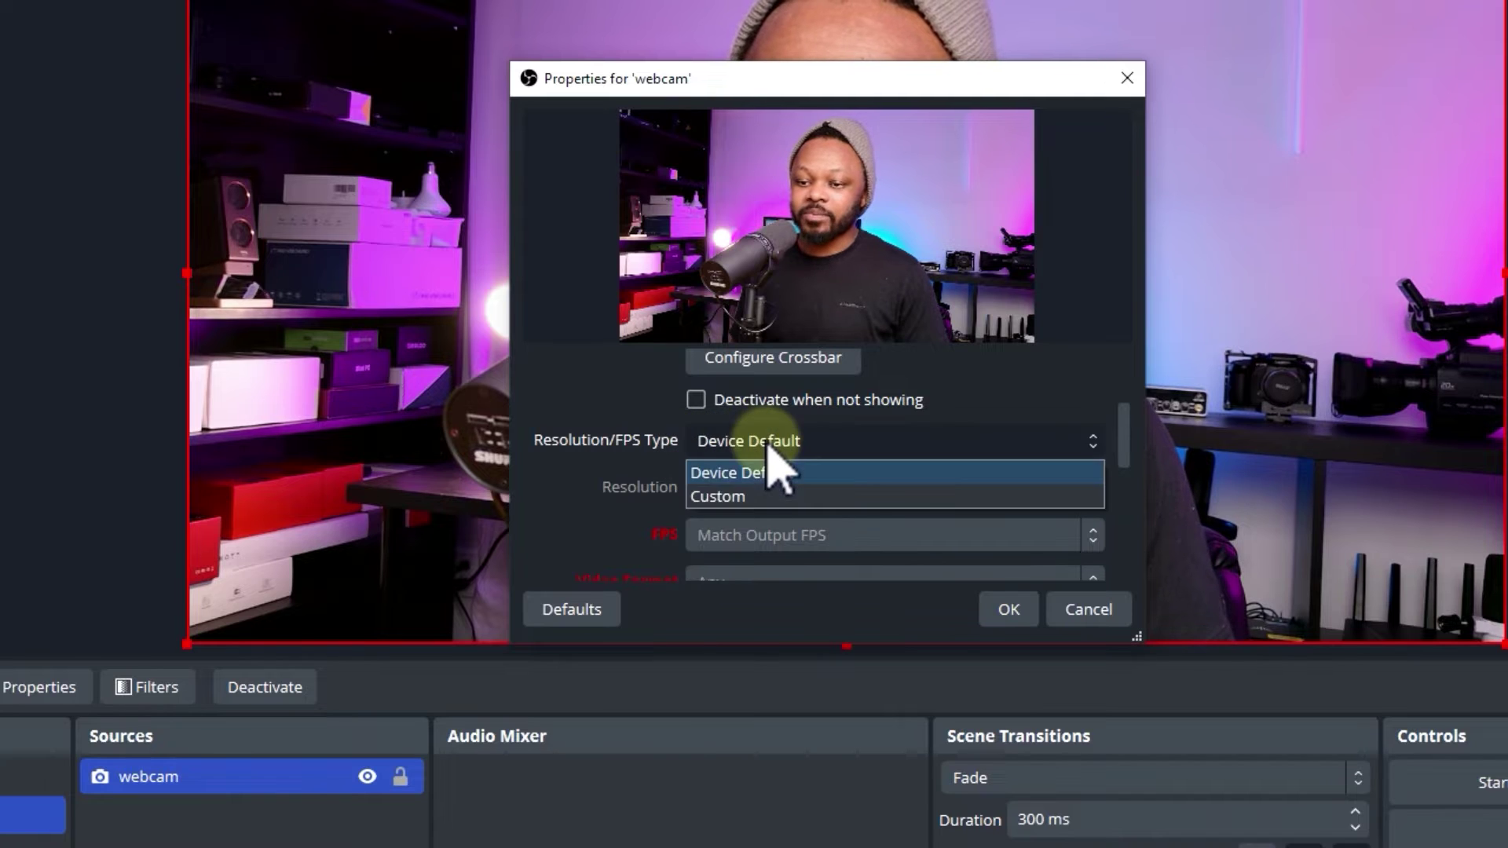
left_click(748, 495)
left_click(744, 488)
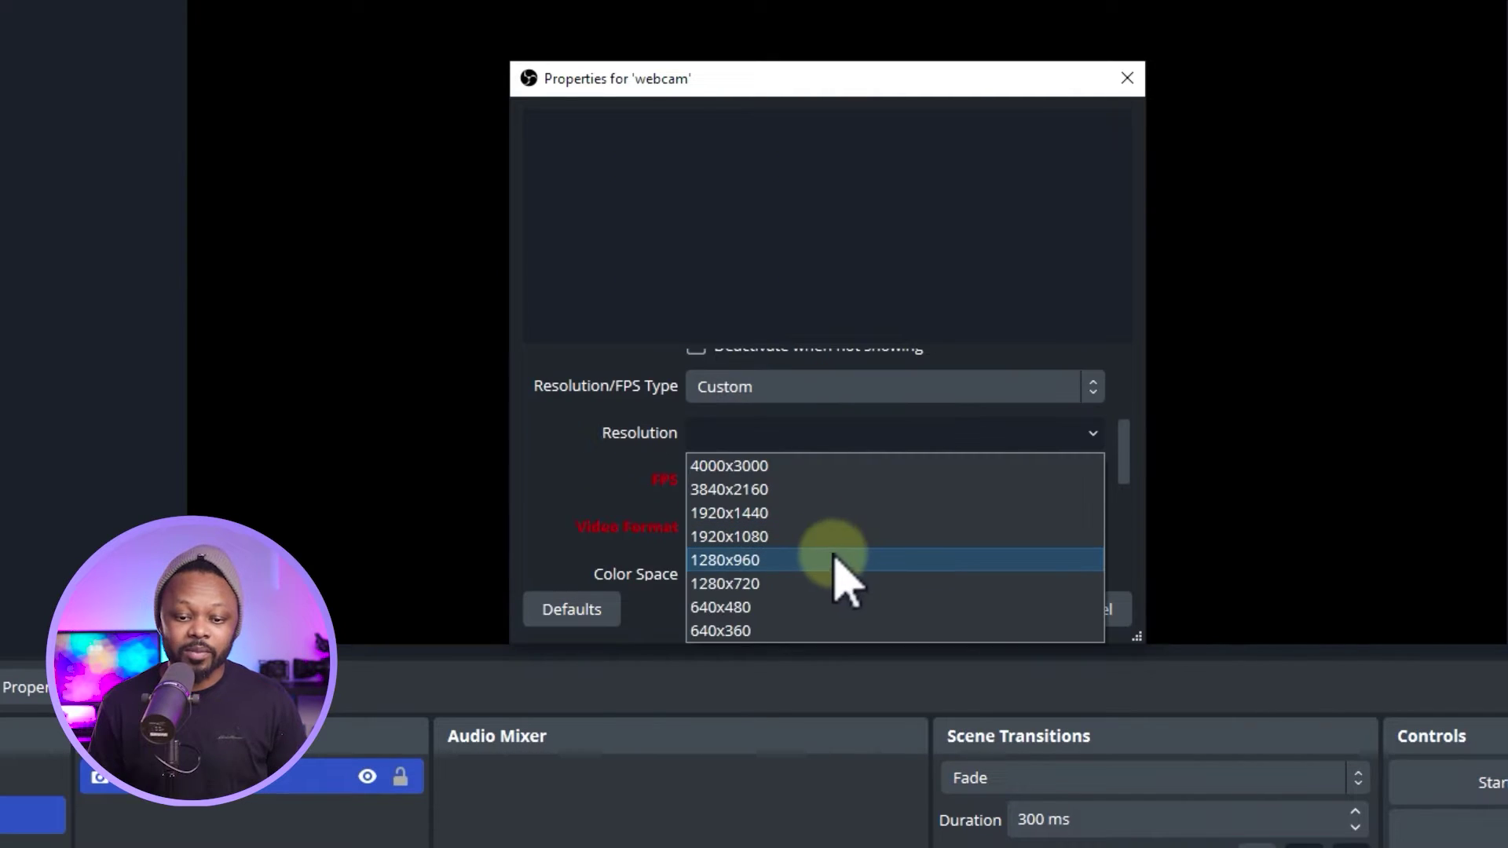
left_click(817, 536)
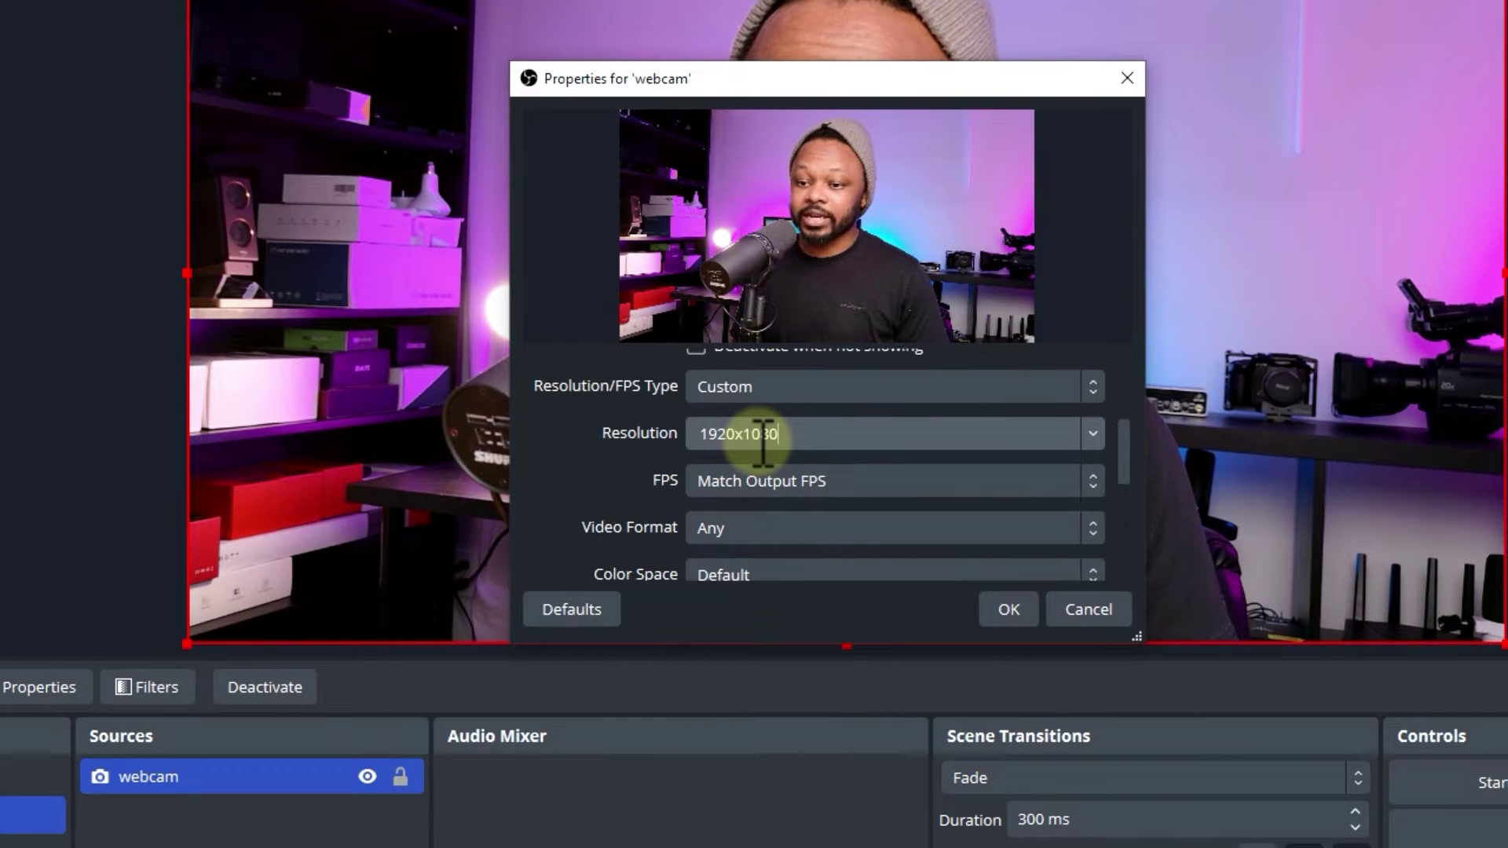
Set the webcam source's FPS to 30 and accept its properties.
left_click(850, 482)
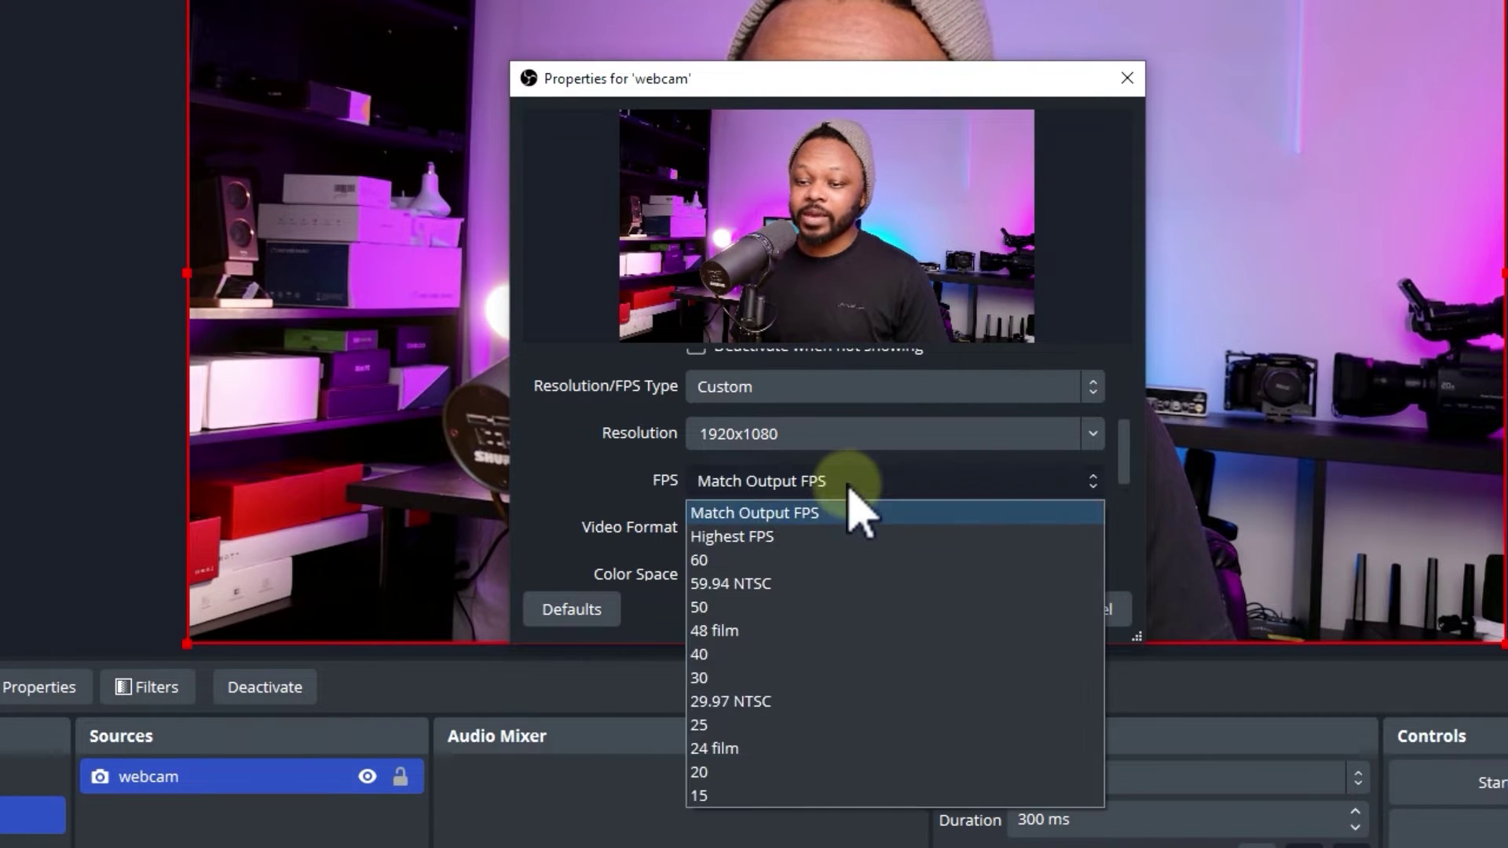
left_click(714, 670)
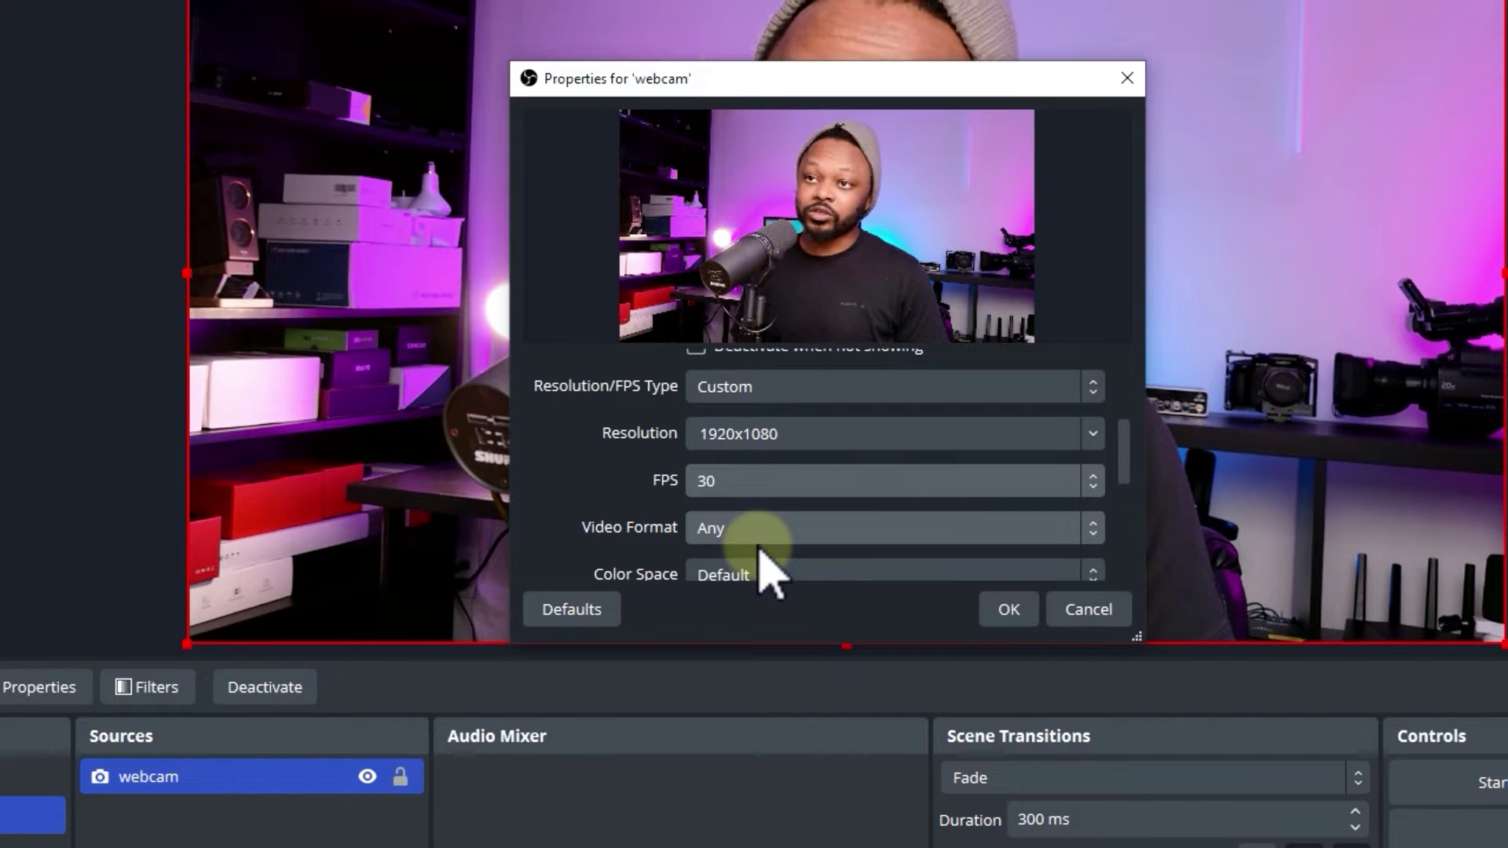
left_click(738, 481)
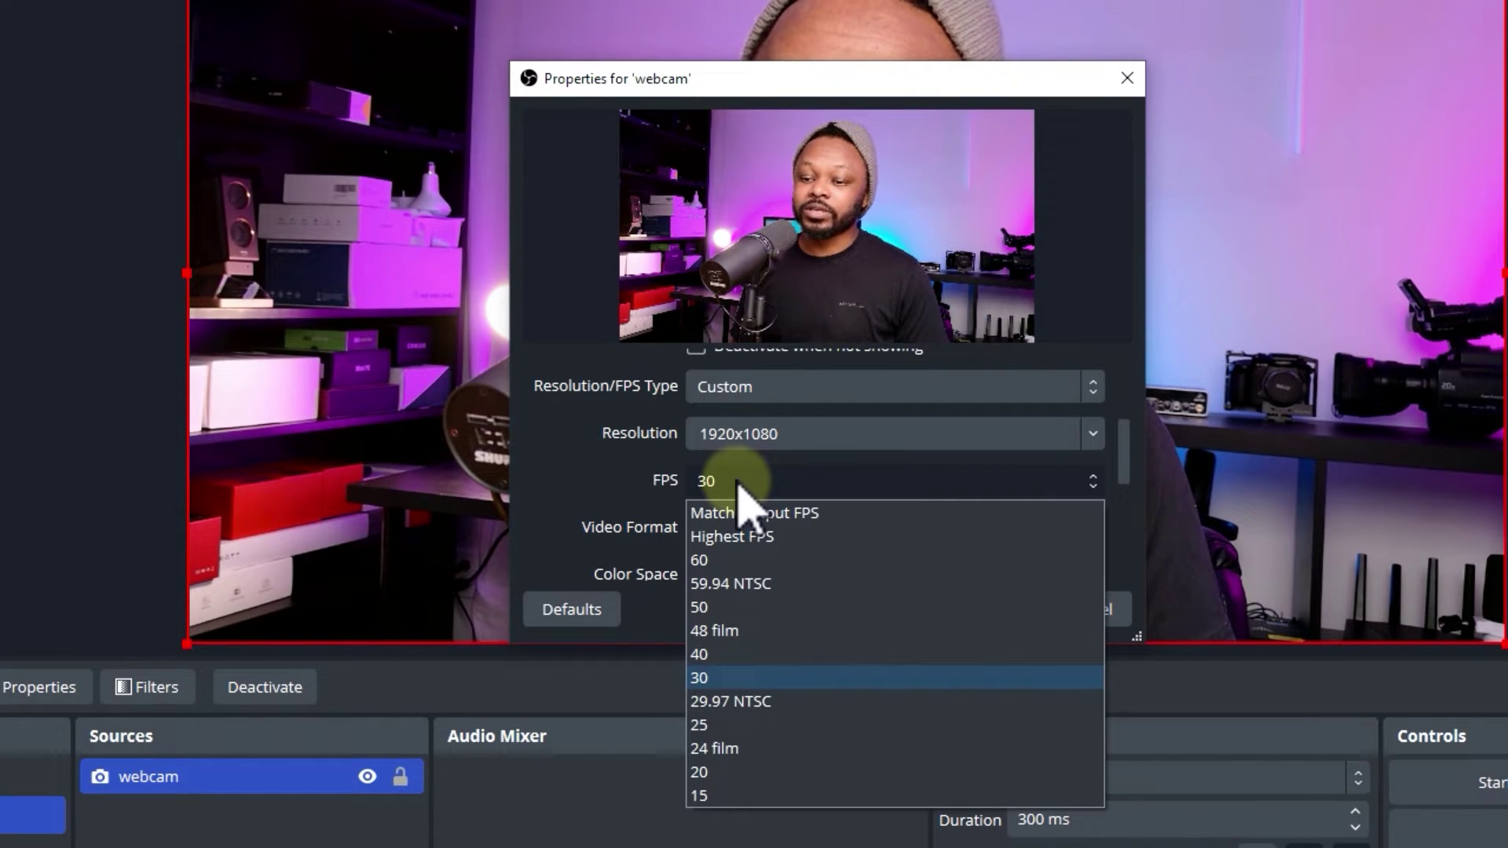
left_click(738, 482)
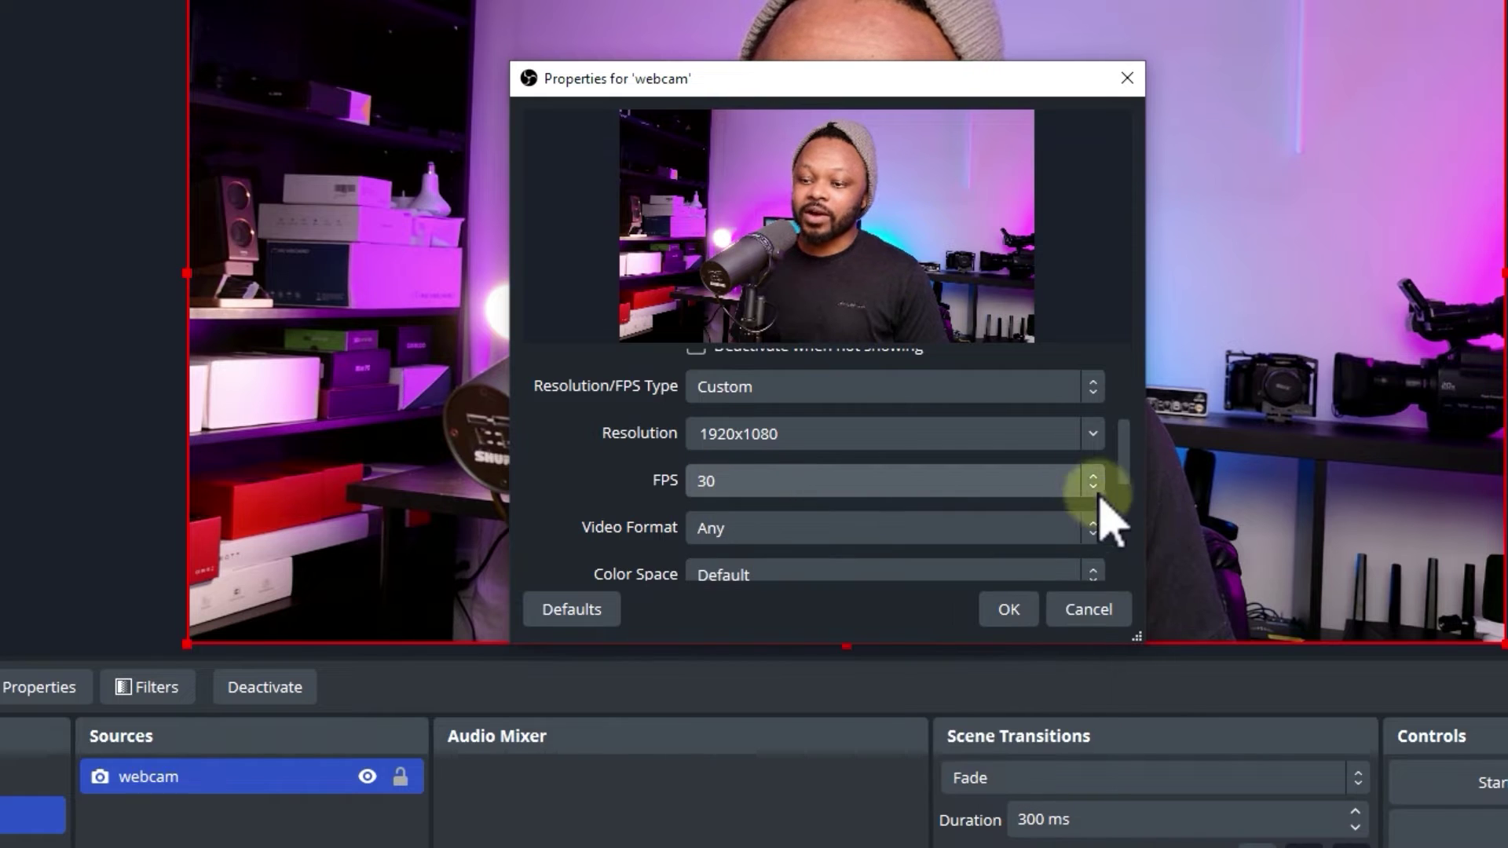
left_click_drag(1128, 469, 1125, 567)
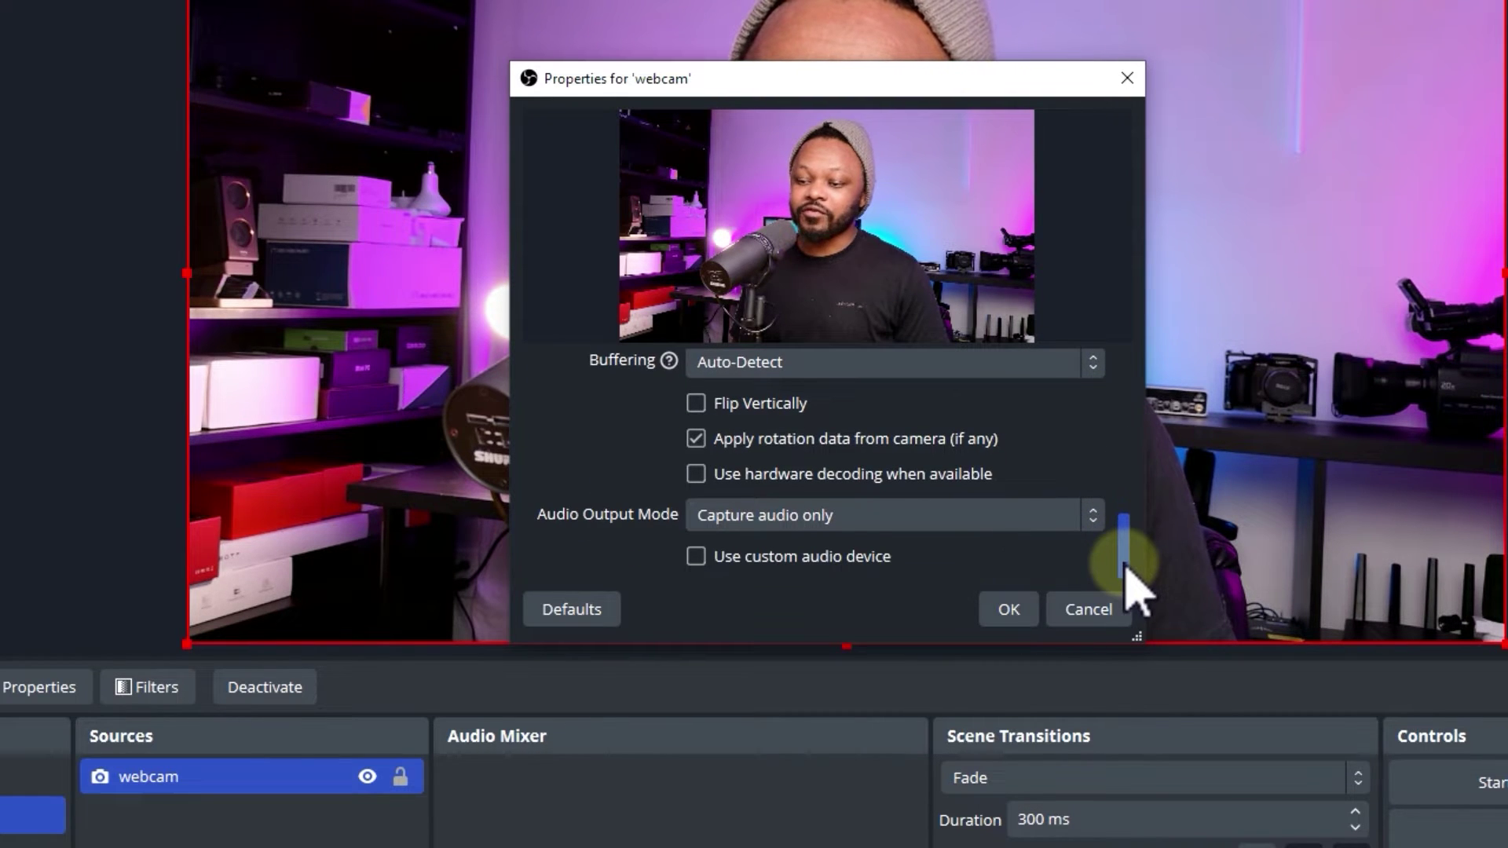
left_click(1007, 609)
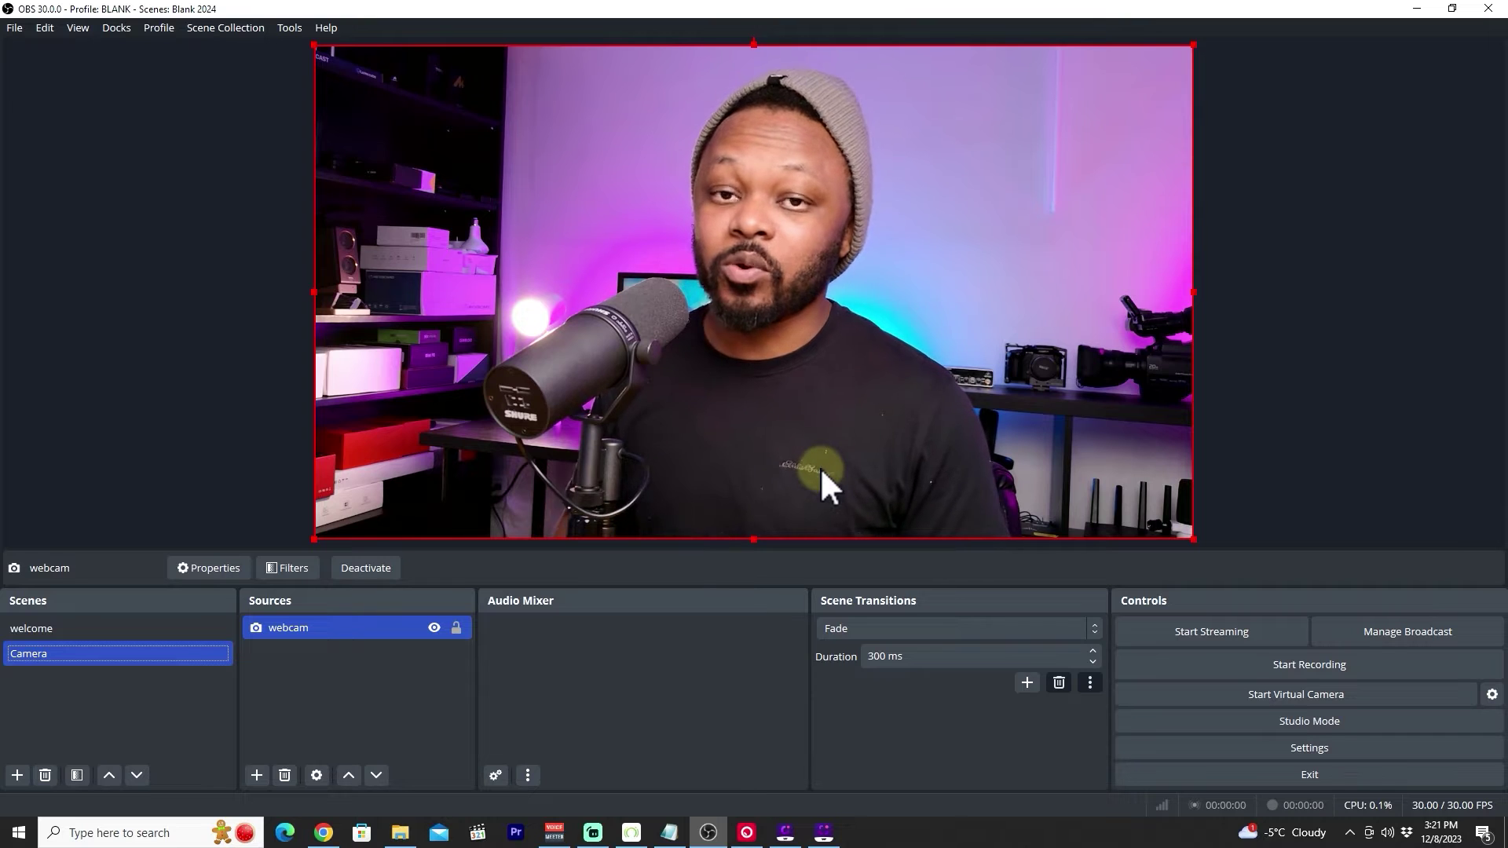
Add an Audio Input Capture source named "Mic" to the Camera scene.
left_click(256, 775)
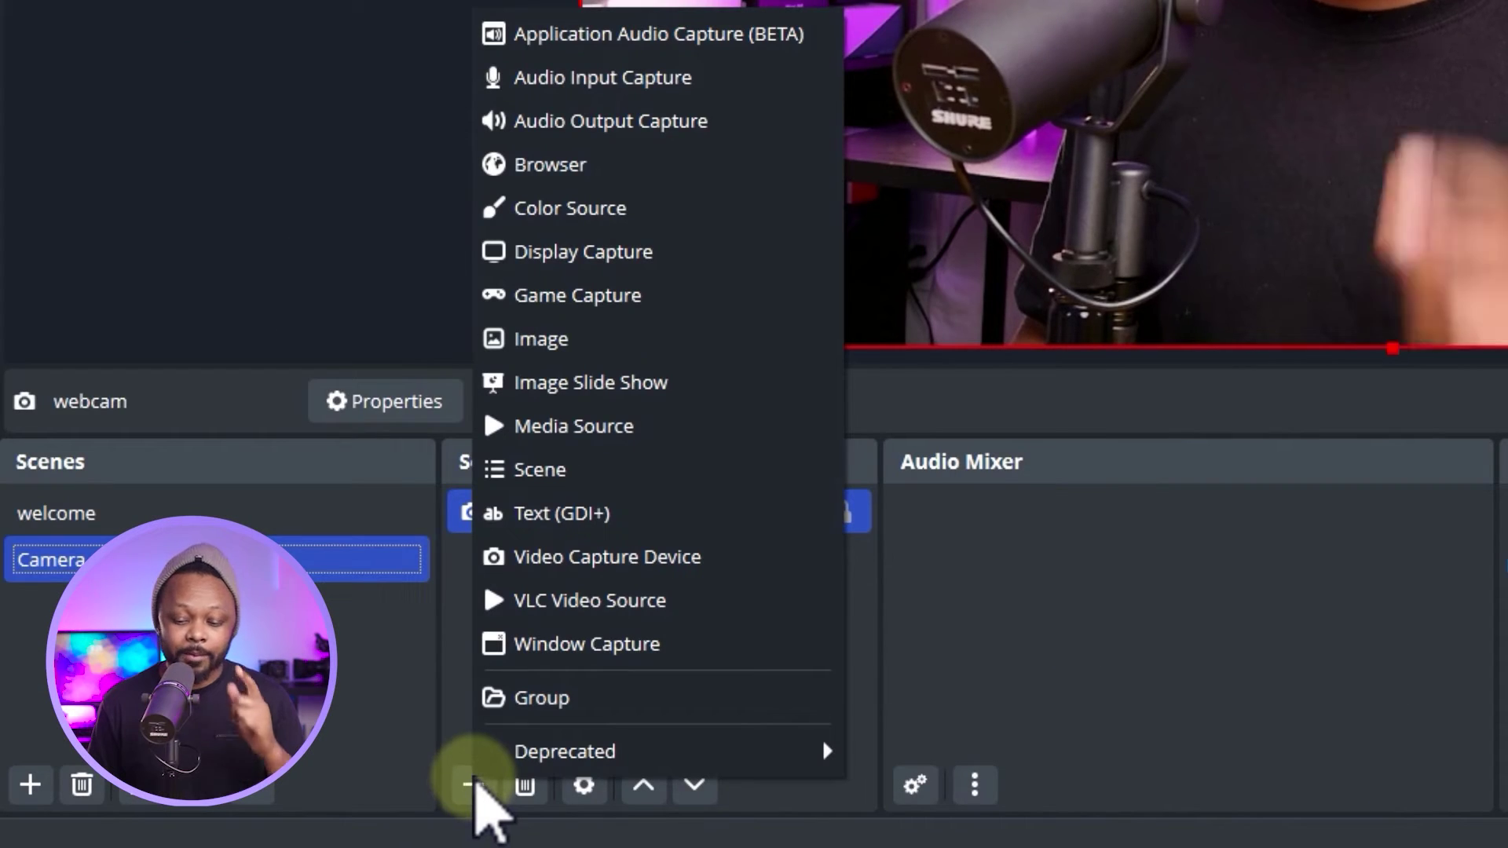
left_click(259, 534)
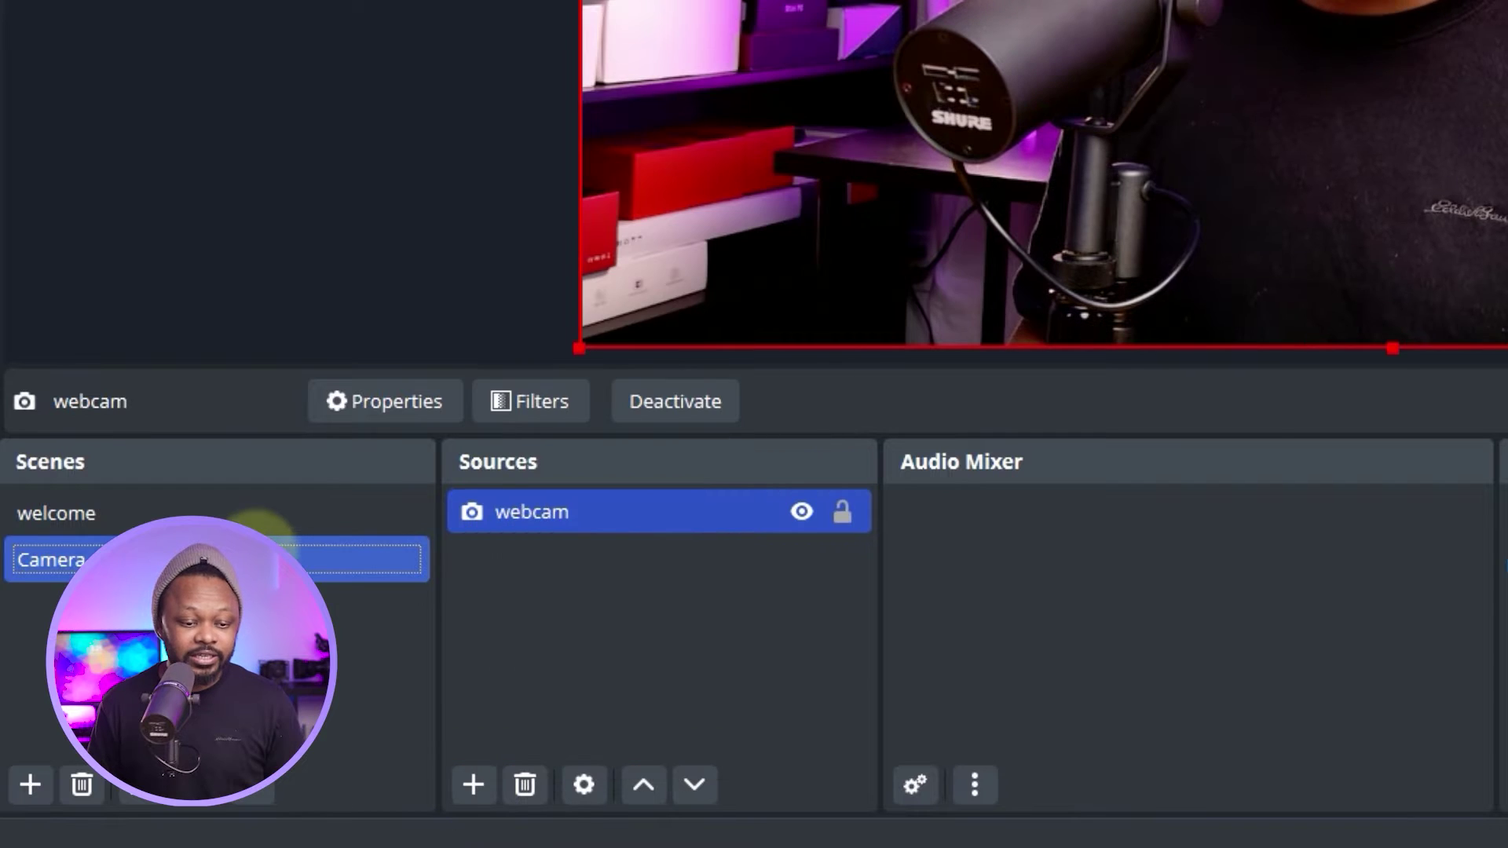
left_click(473, 784)
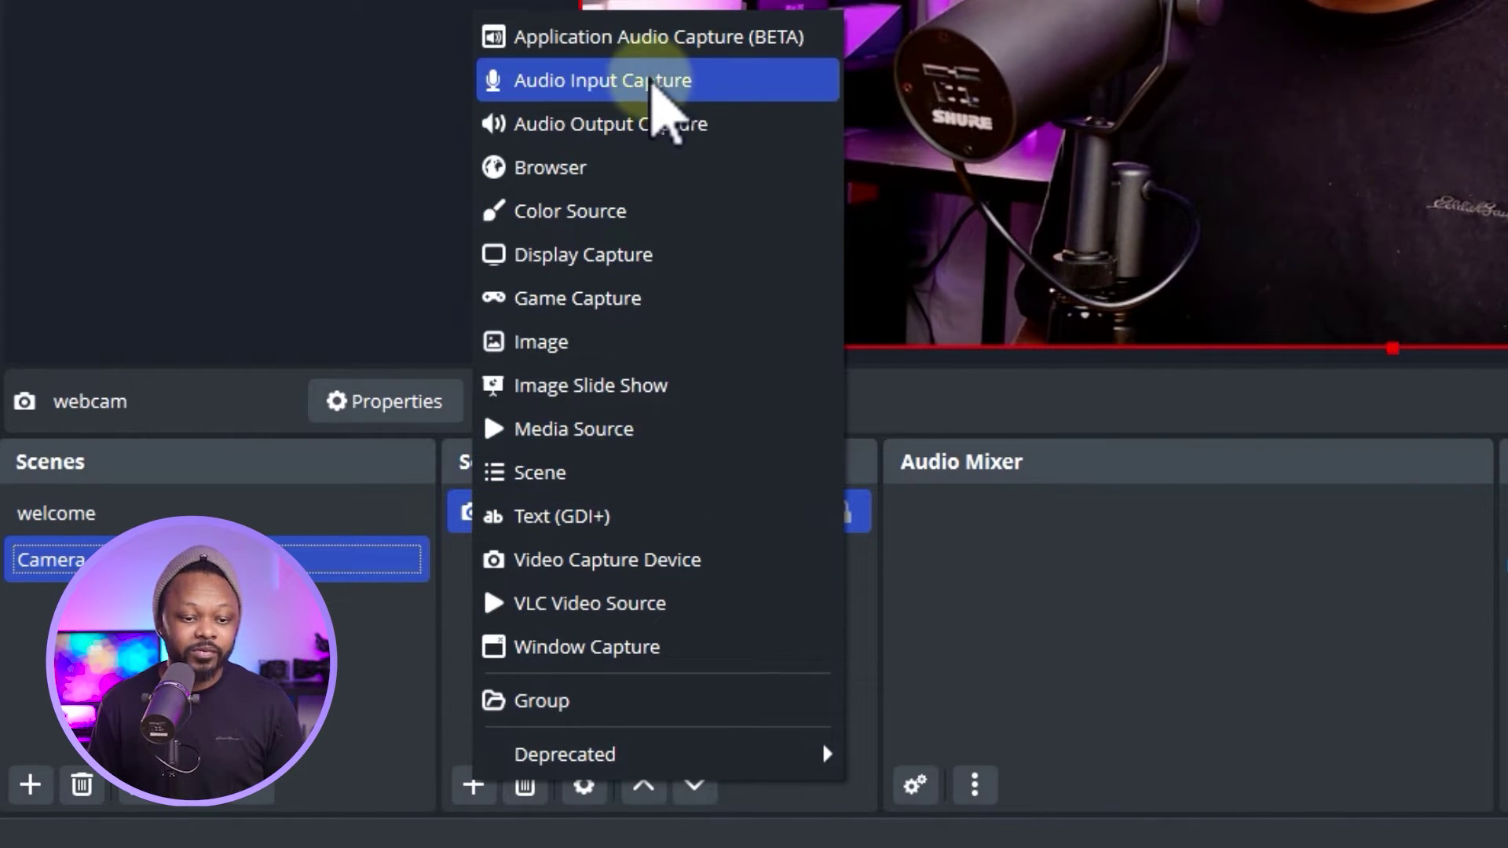
left_click(694, 85)
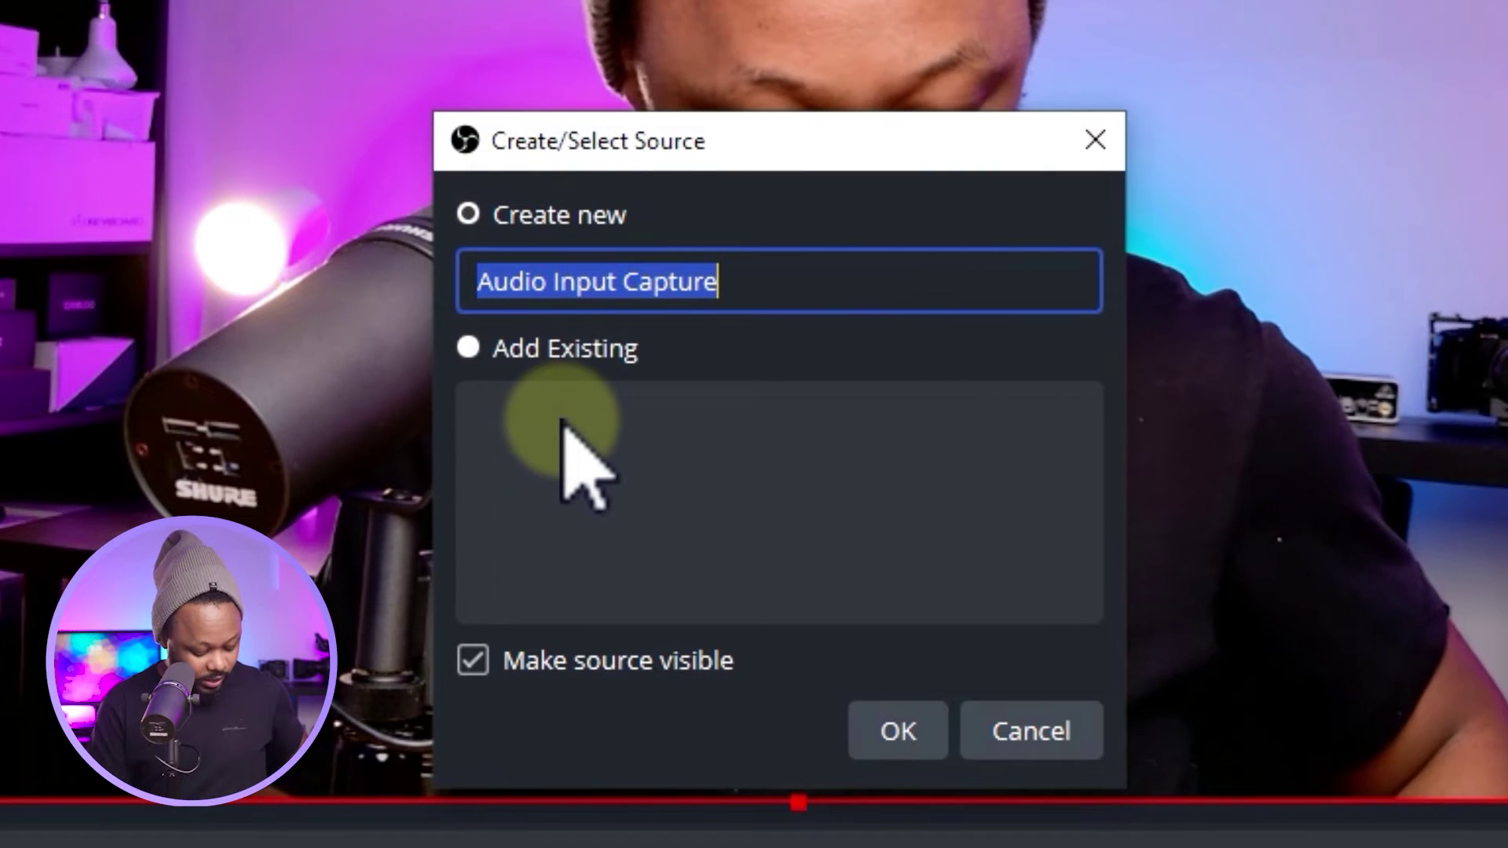
type("Mic")
key("Return")
Set the Mic source's device to Video Call L + R (Focusrite USB Audio), accept it, and switch to the welcome scene.
left_click(573, 143)
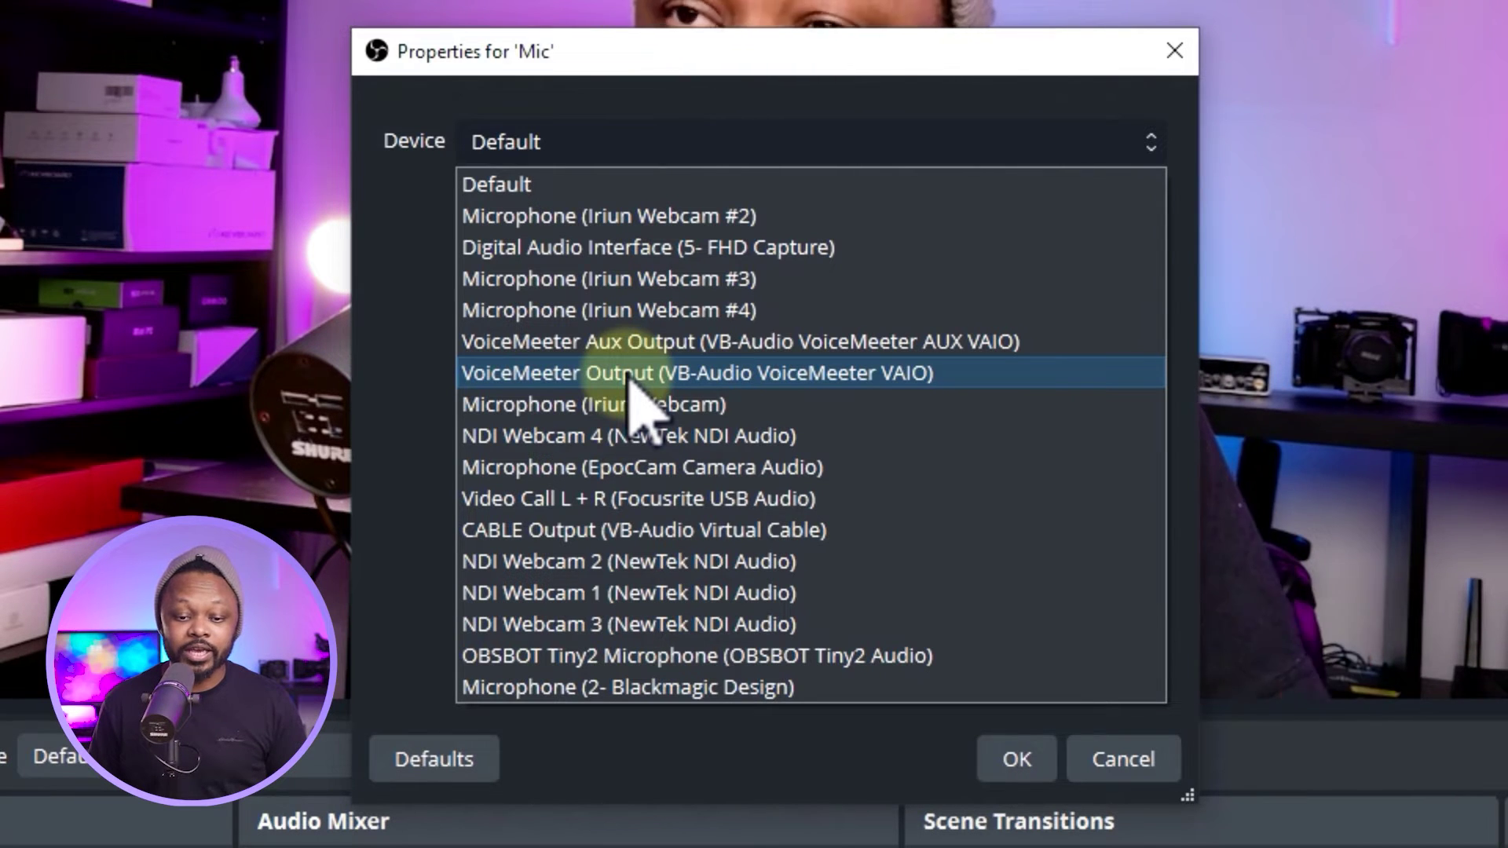
left_click(626, 500)
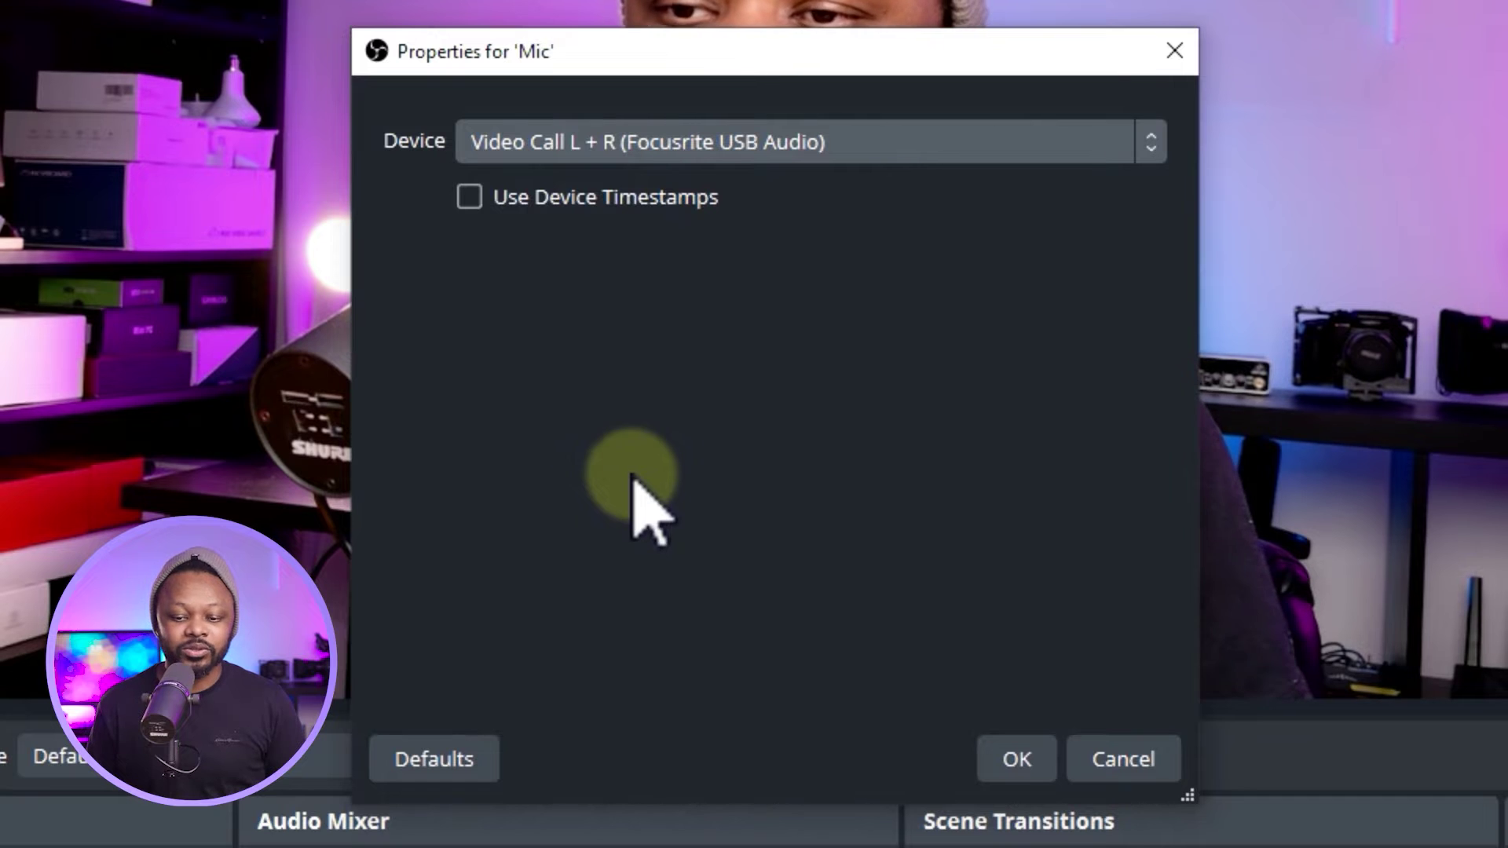
left_click(1016, 769)
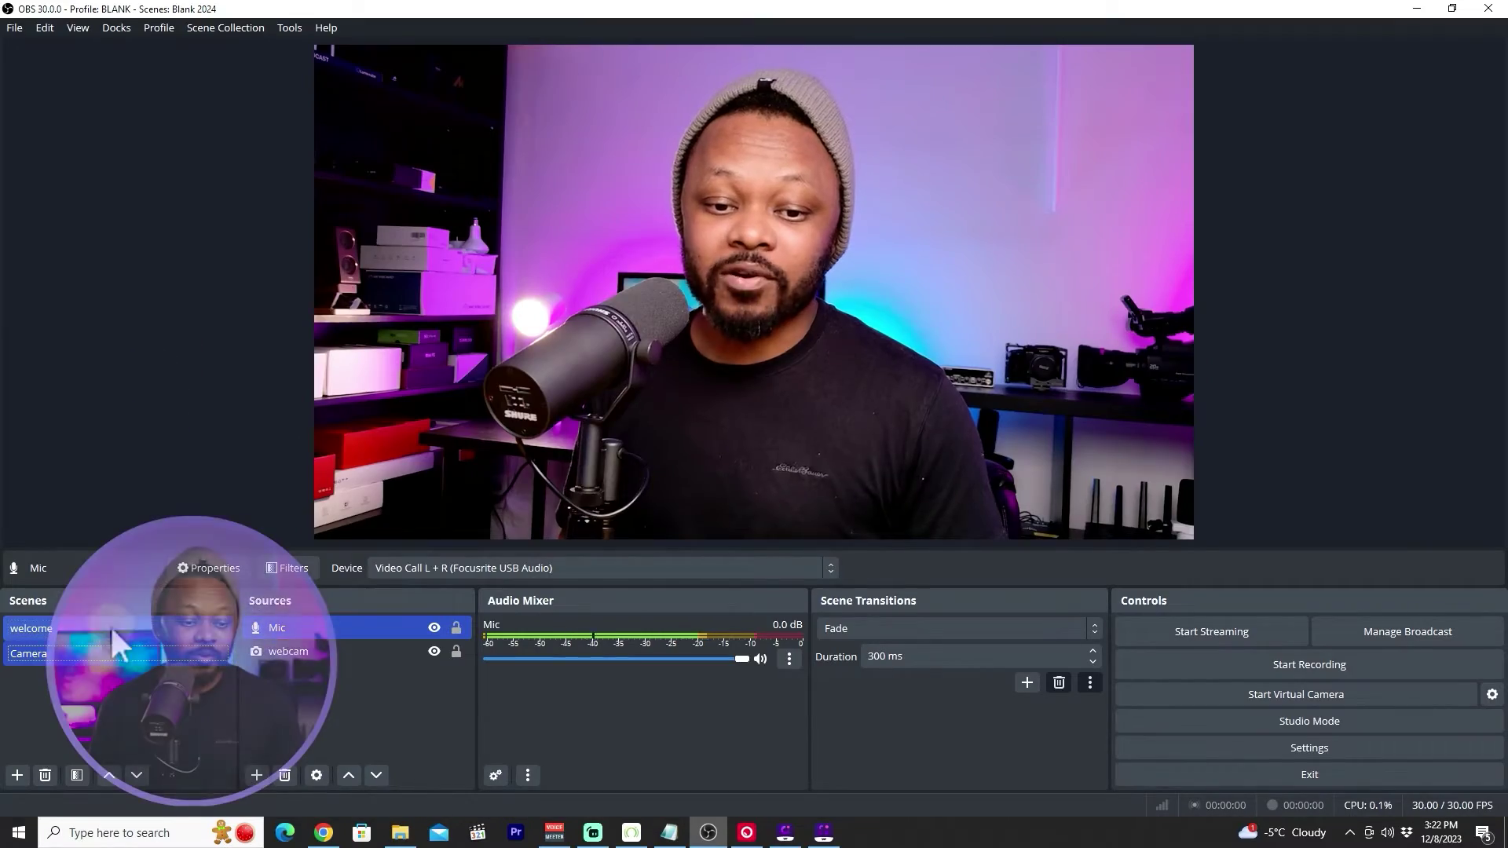
left_click(112, 629)
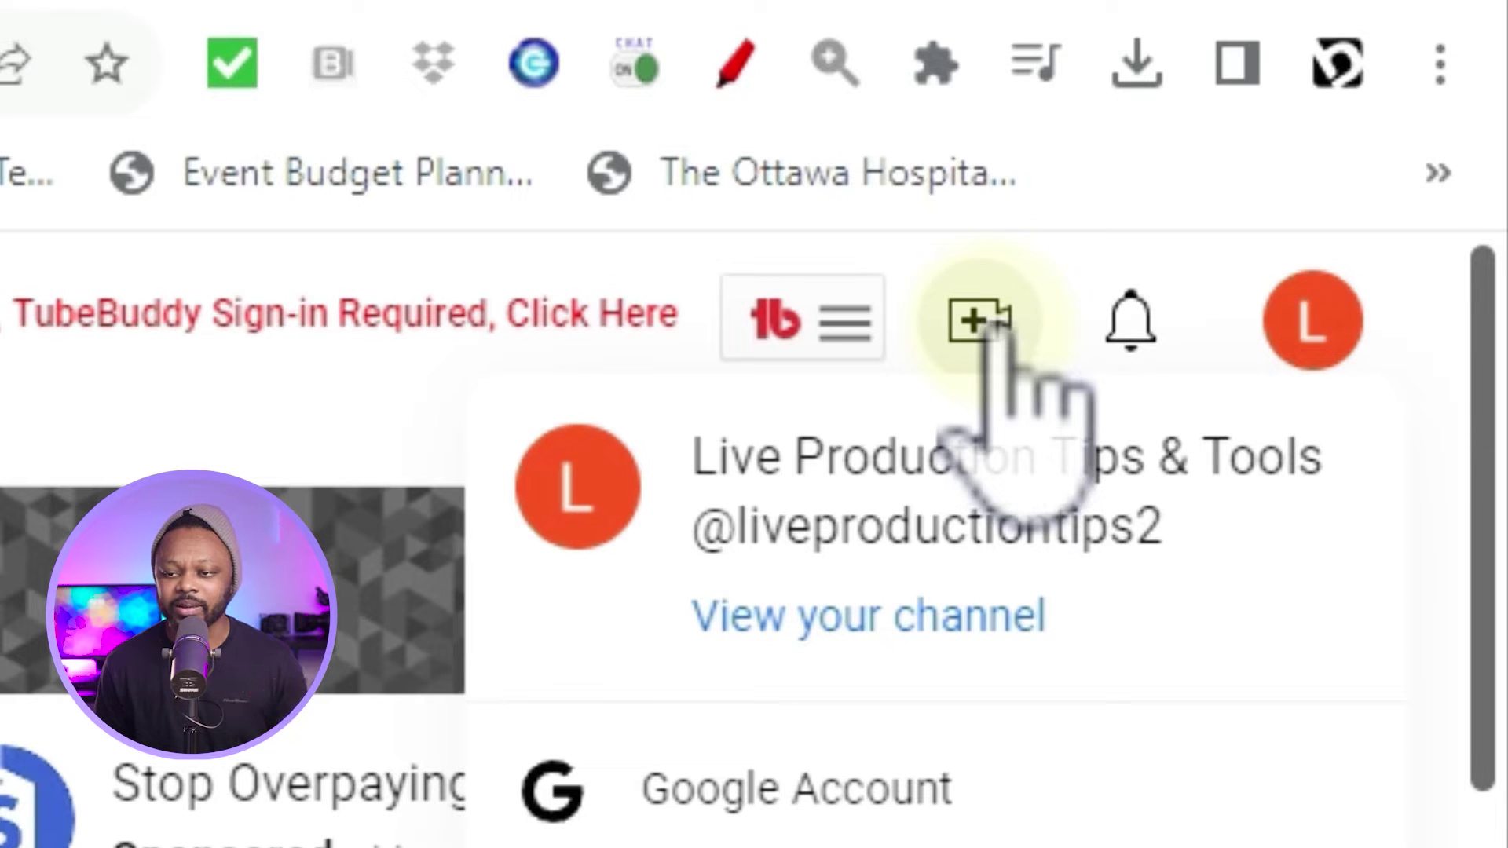
In YouTube, request access to live streaming and start phone verification with the code delivered by automated voice message.
left_click(979, 320)
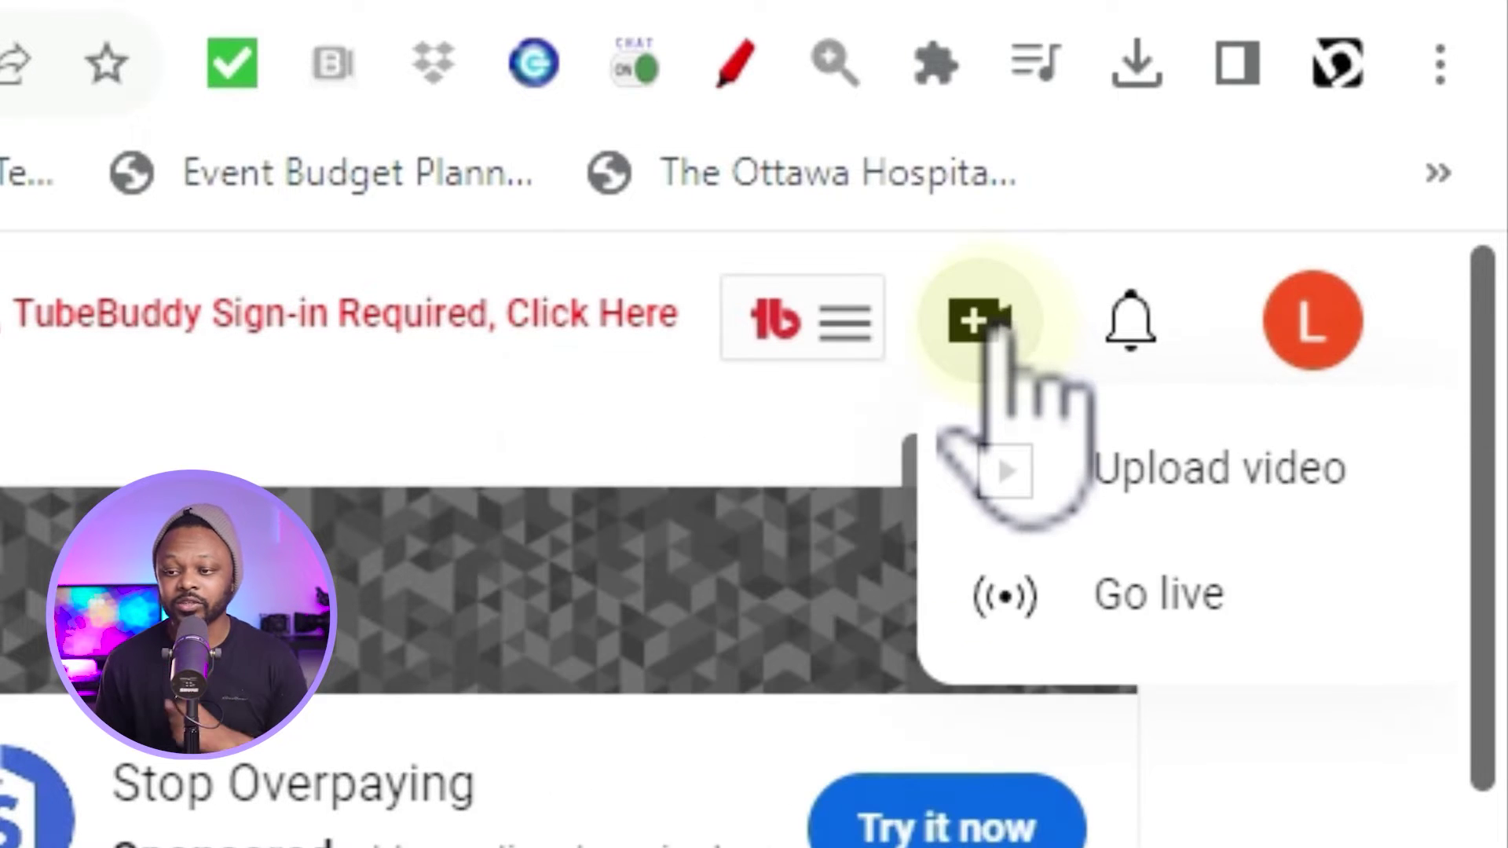
left_click(1103, 603)
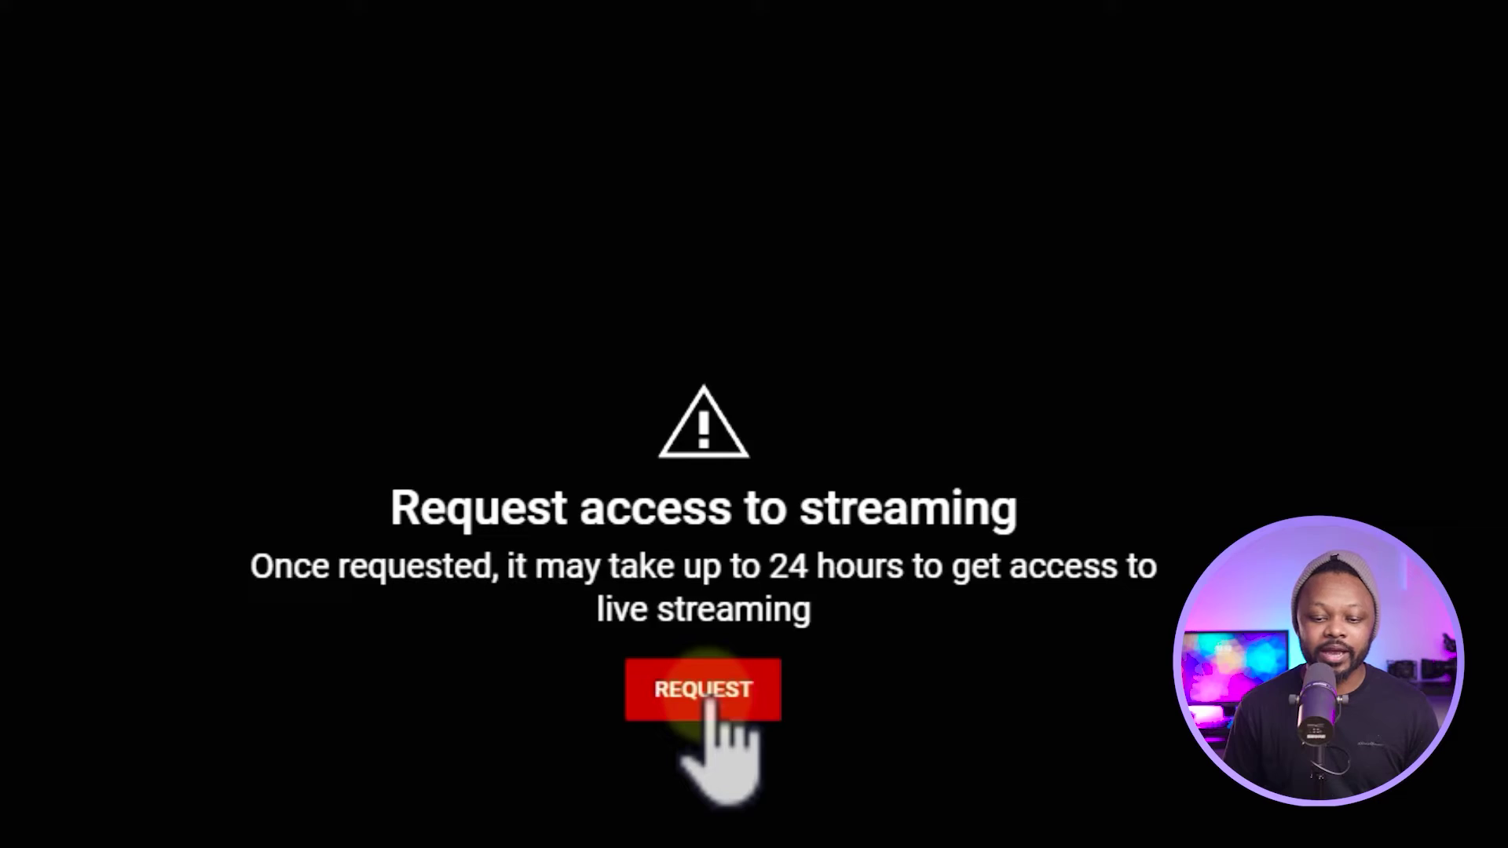
left_click(705, 690)
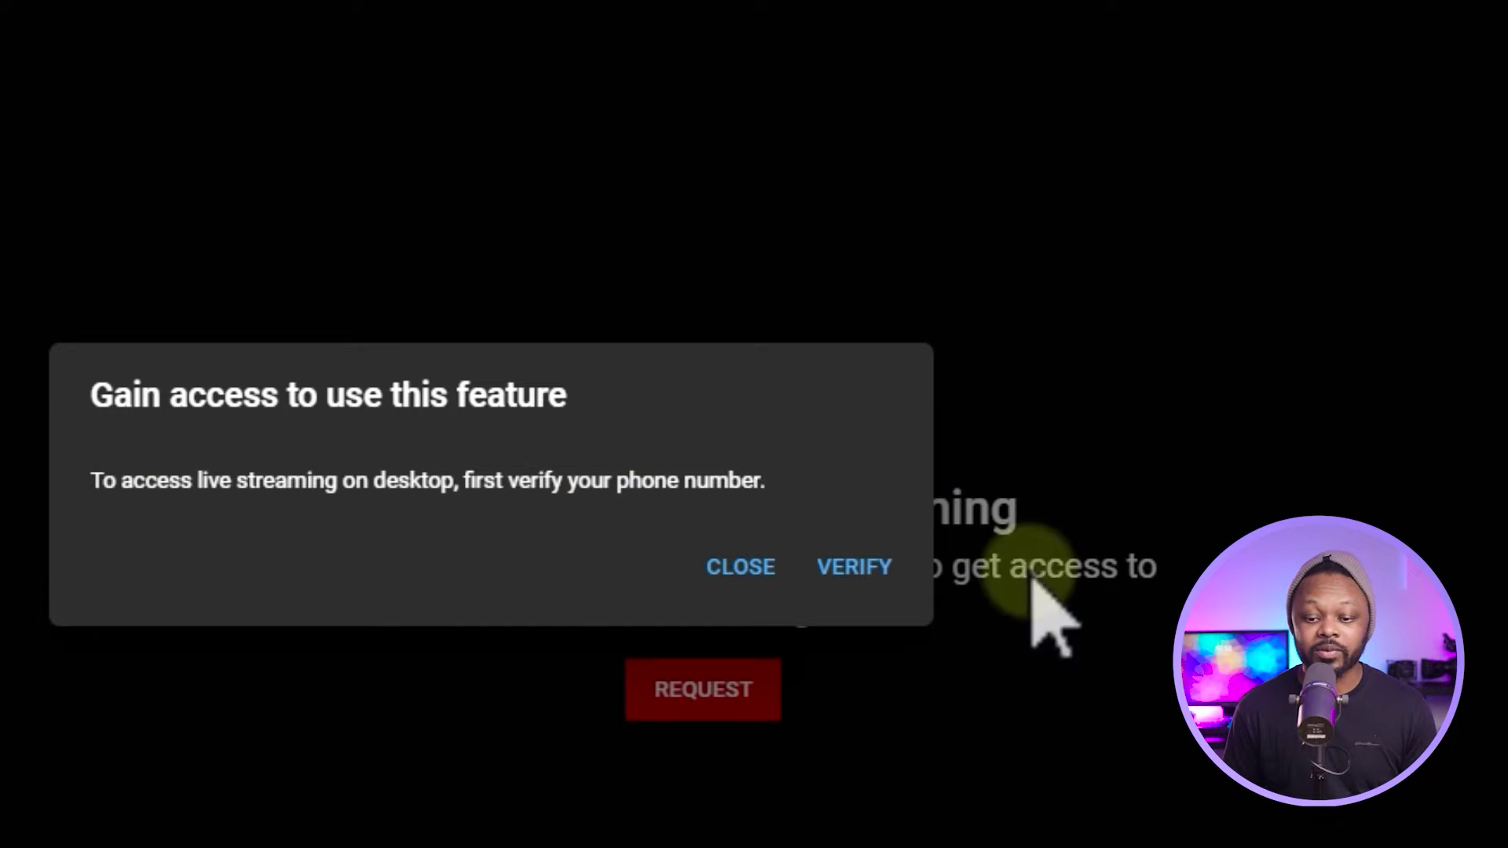
left_click(860, 572)
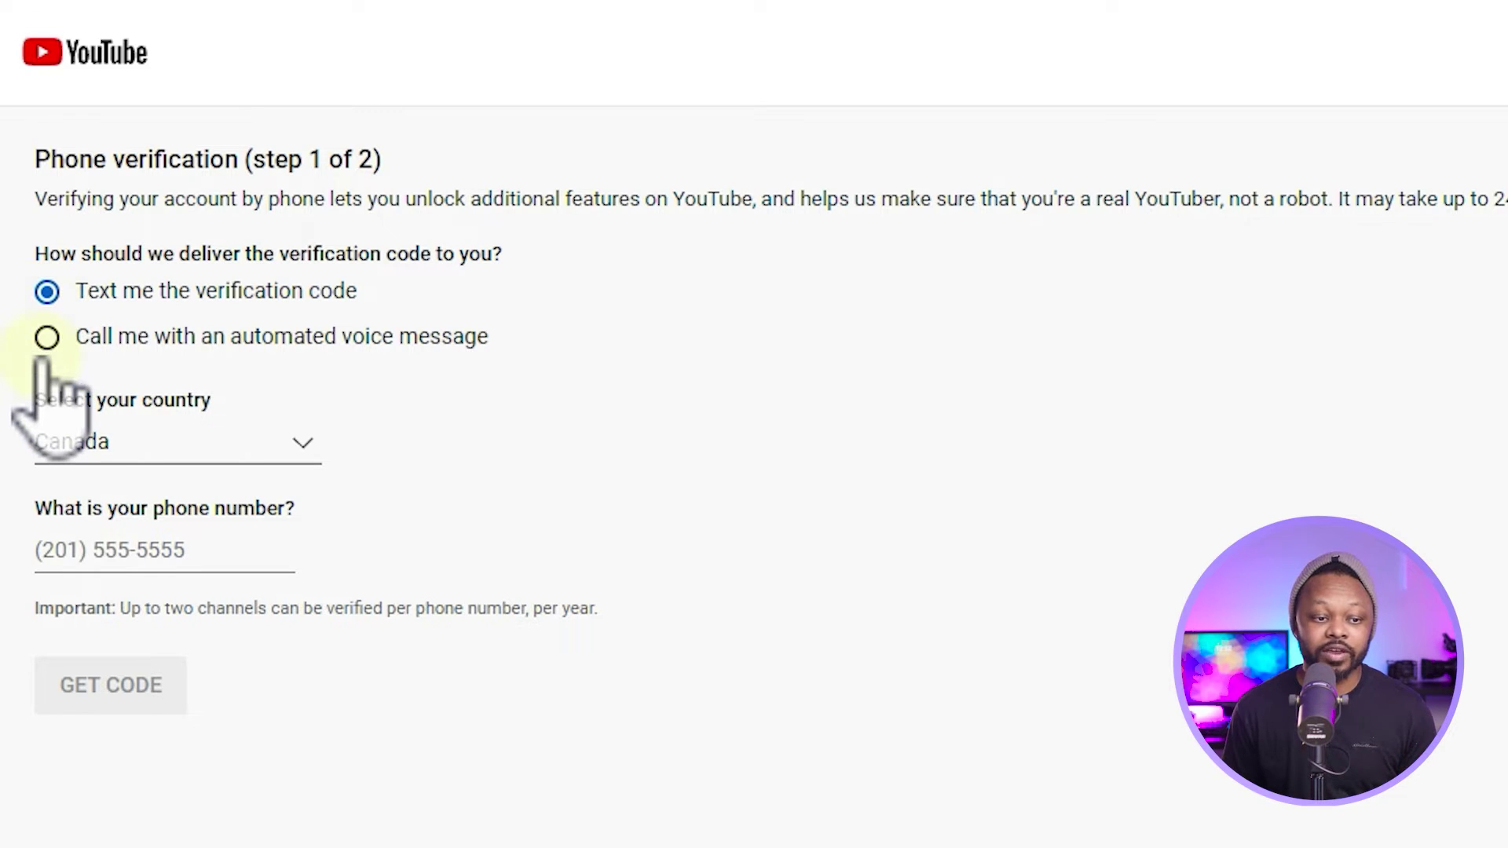
left_click(47, 338)
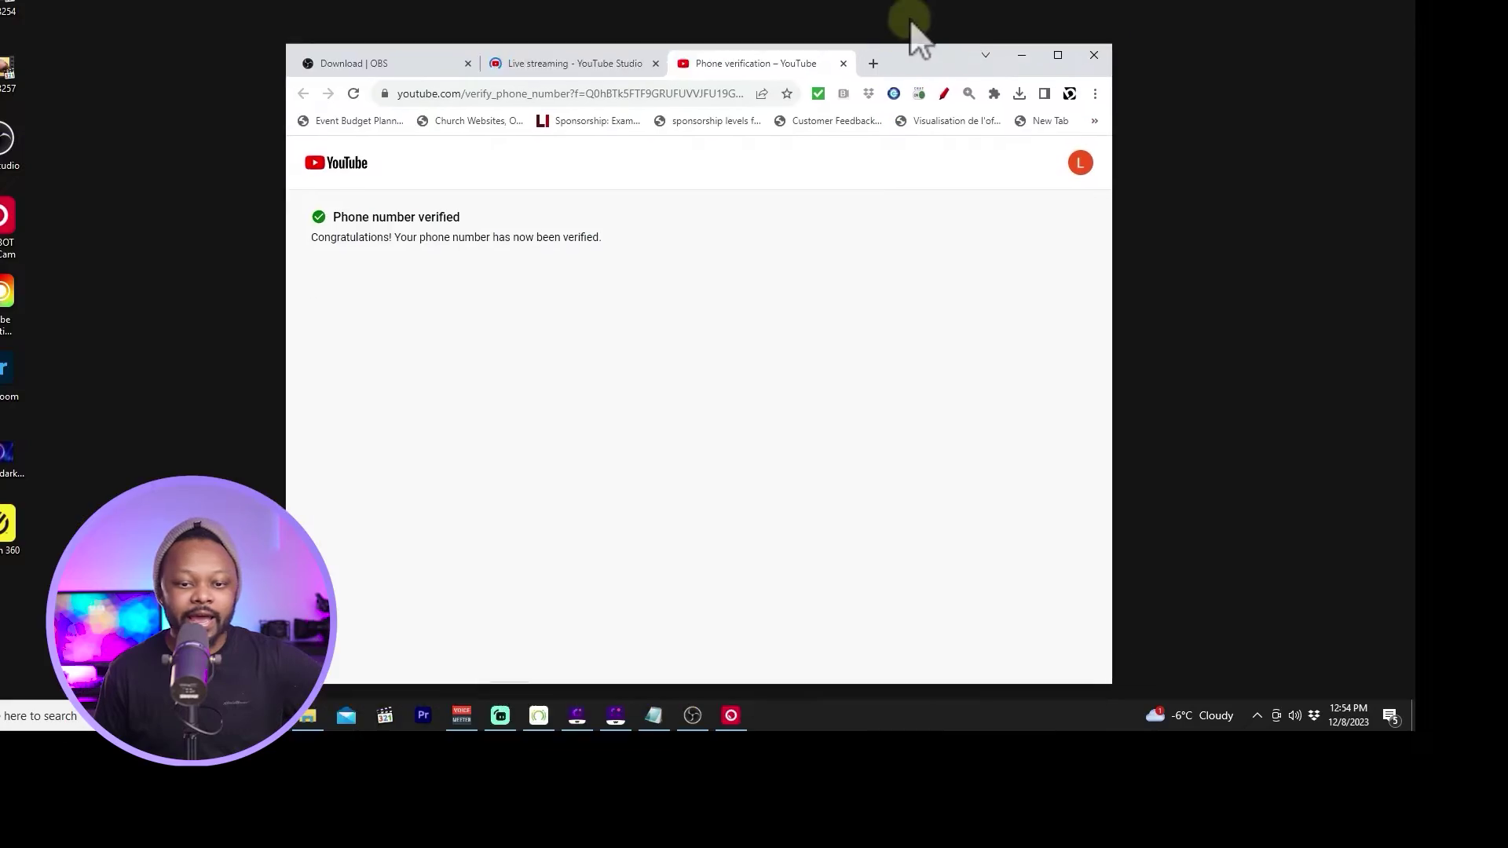
Open the YouTube channel's Go live page for managing live streams.
left_click_drag(908, 34, 845, 4)
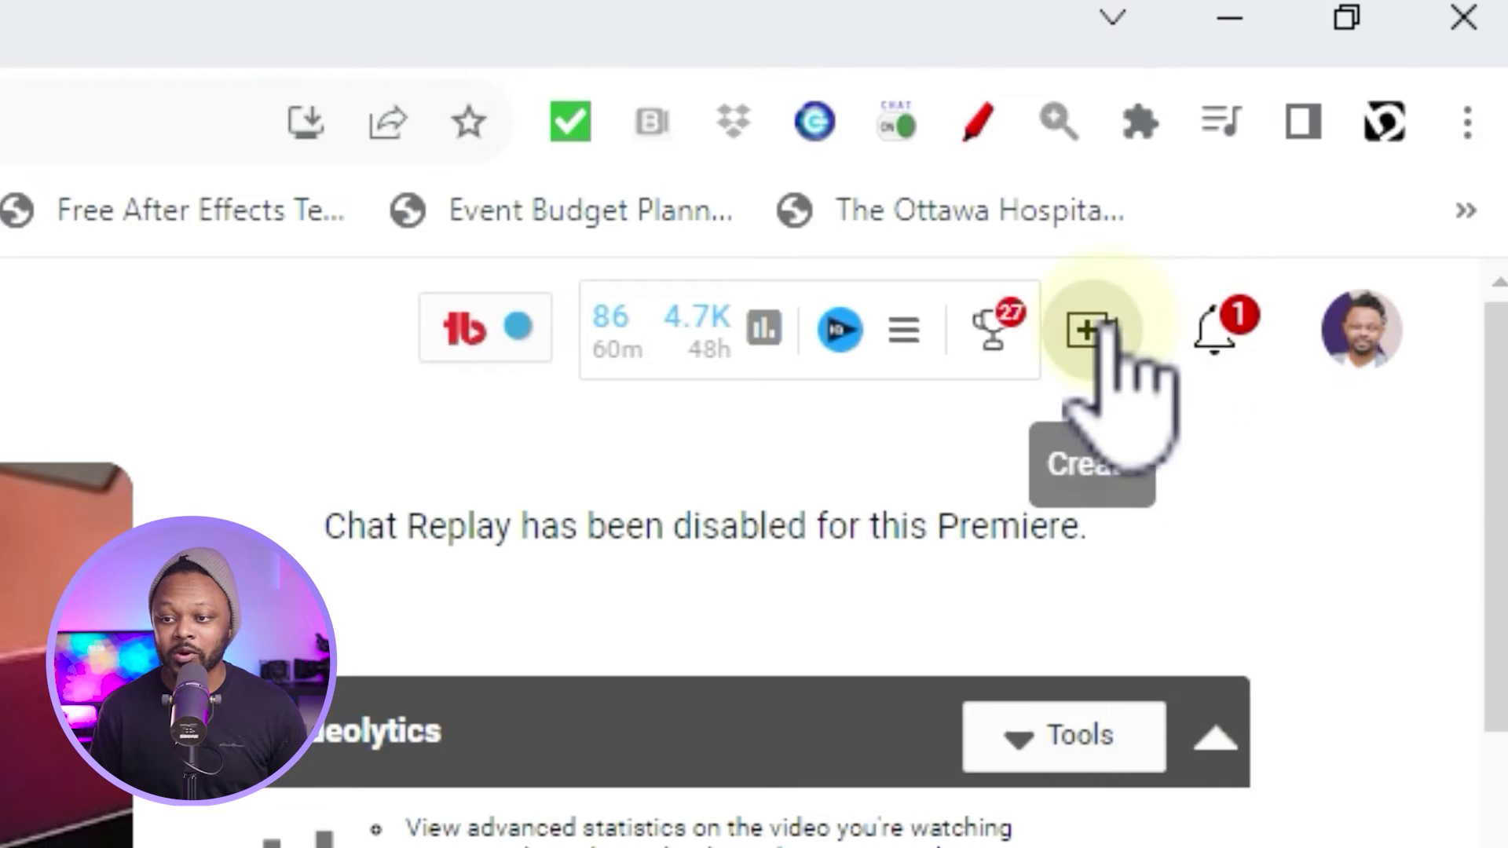
left_click(1092, 329)
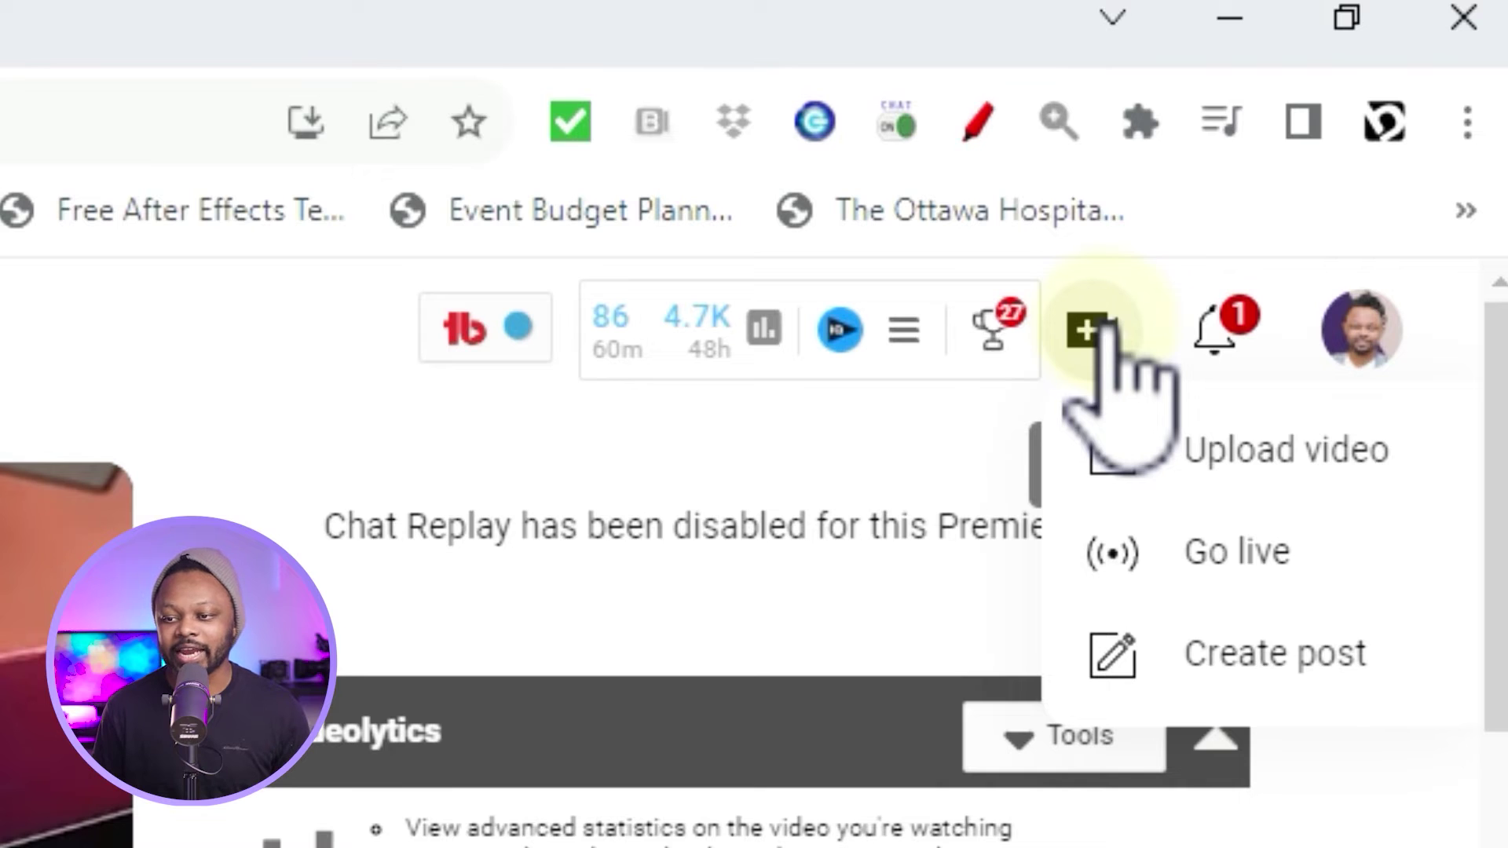
left_click(1213, 554)
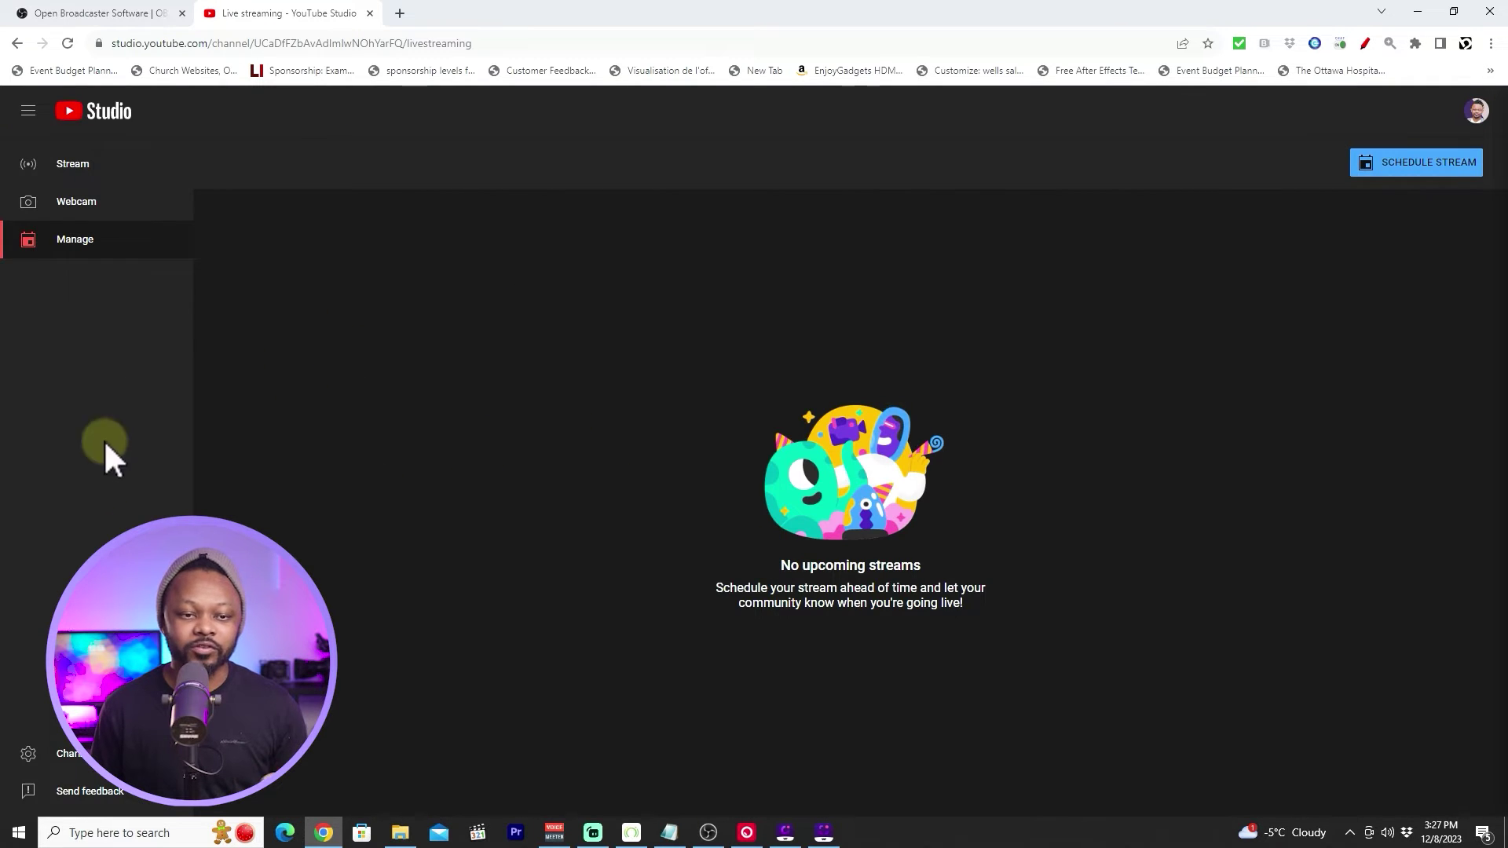
Switch to OBS Studio and set the streaming service to YouTube - RTMPS with the Primary YouTube ingest server.
left_click(1417, 19)
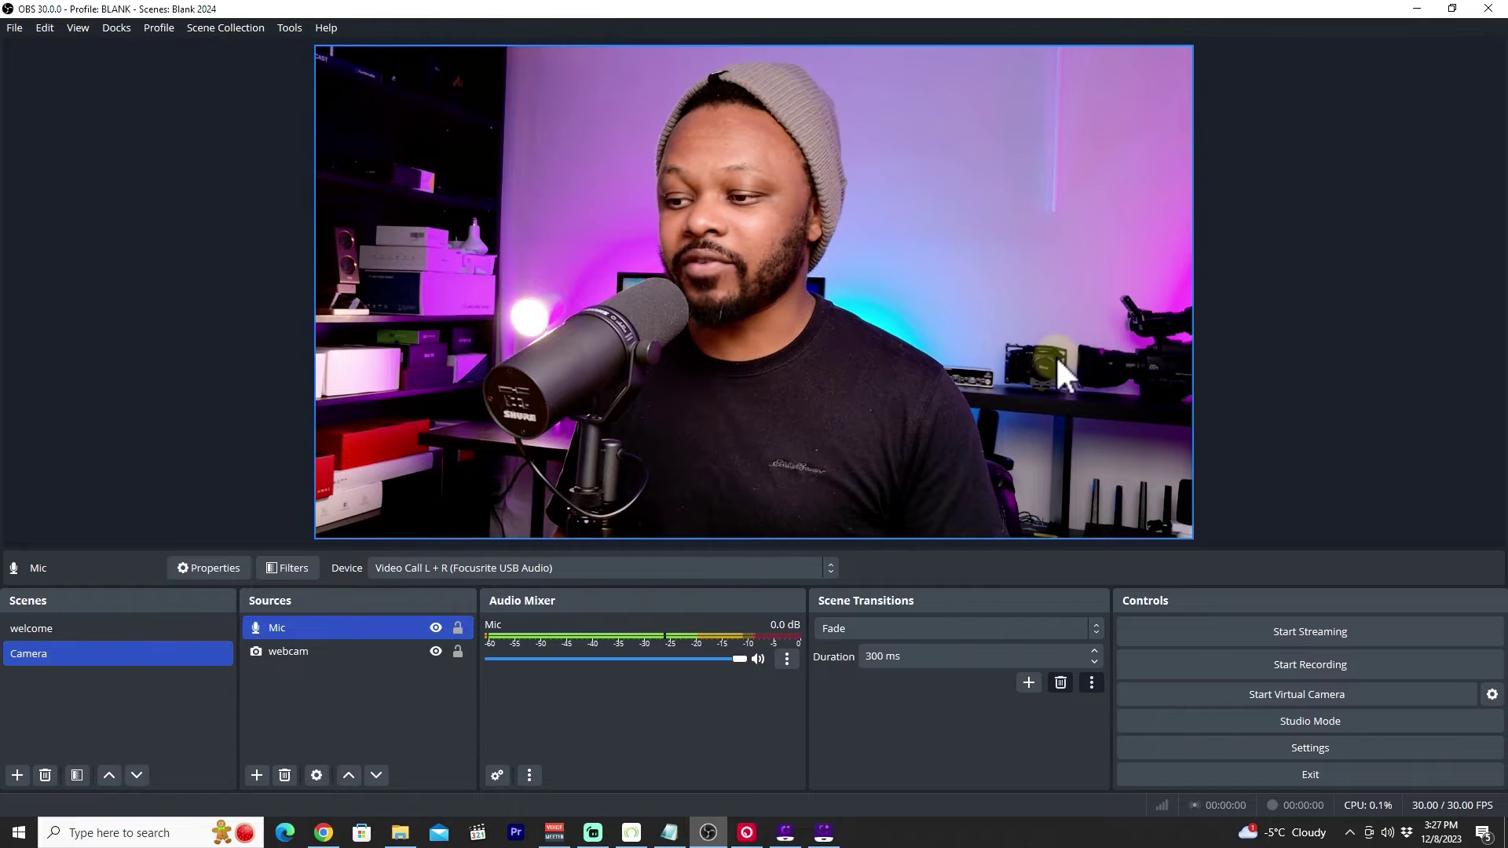
left_click(1310, 748)
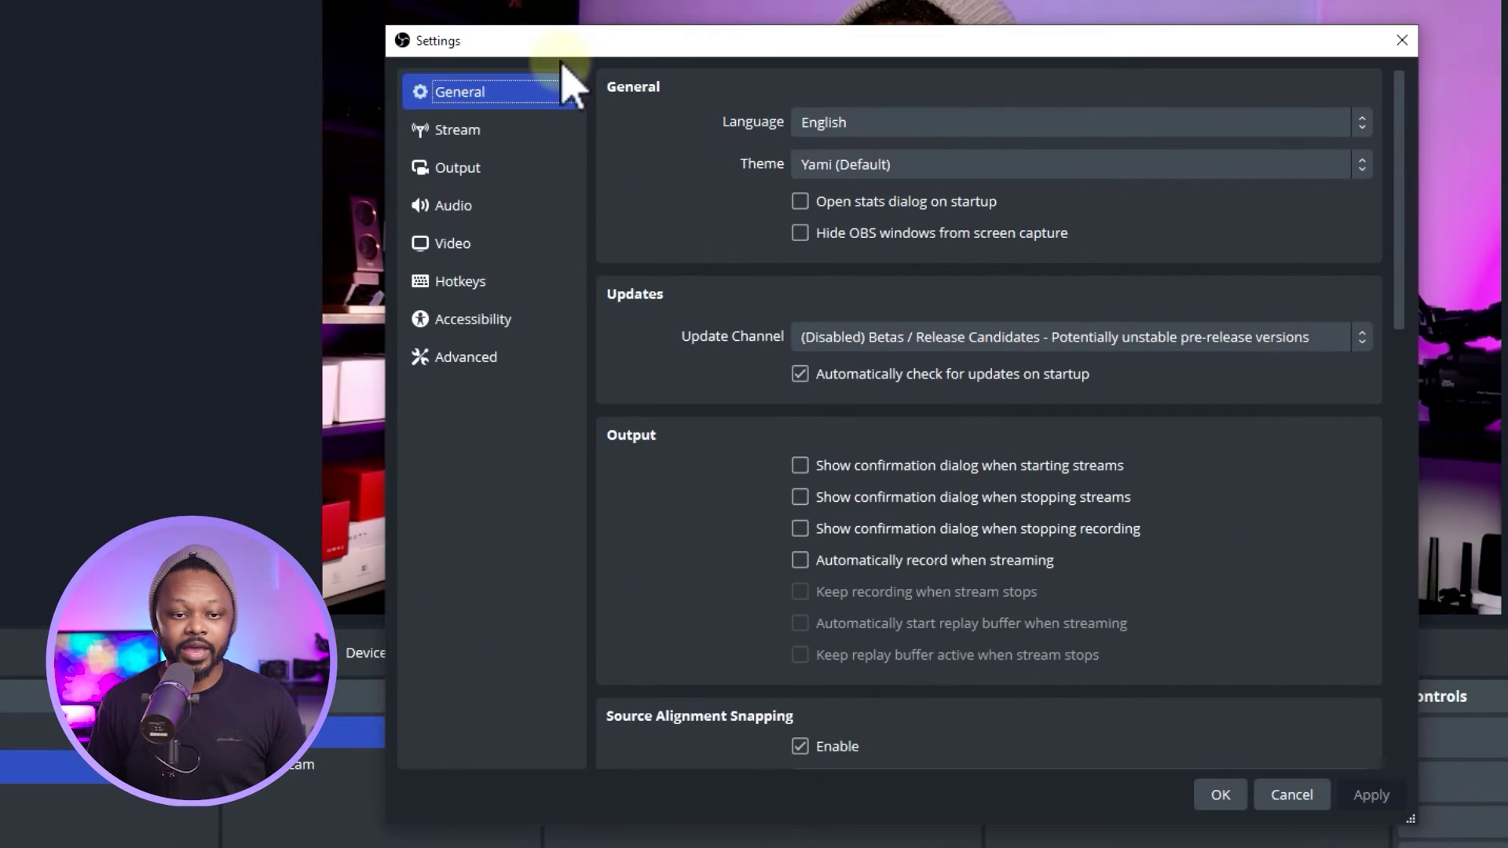
left_click(488, 125)
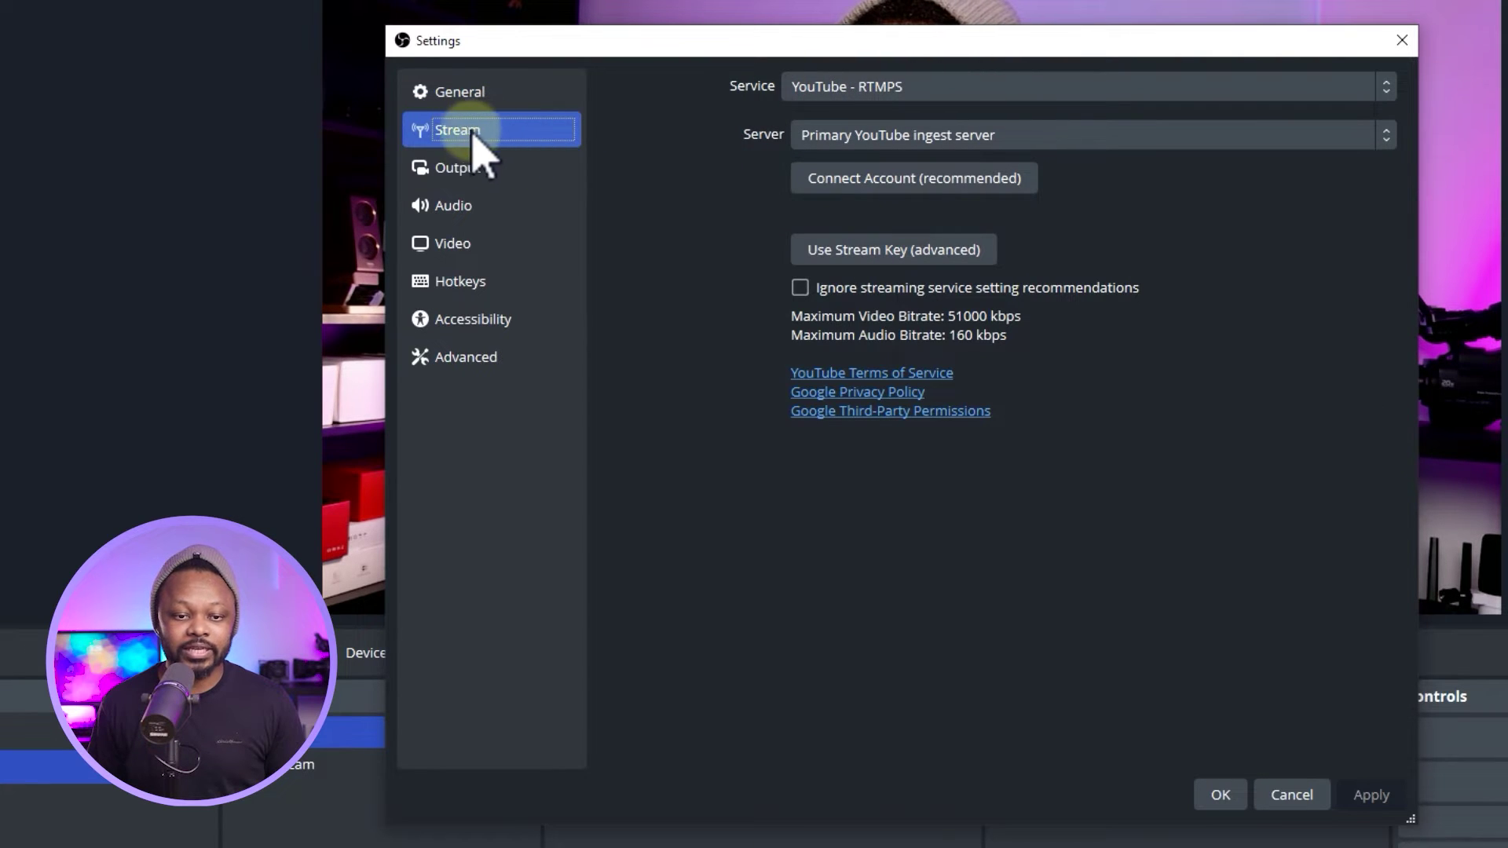
left_click(887, 88)
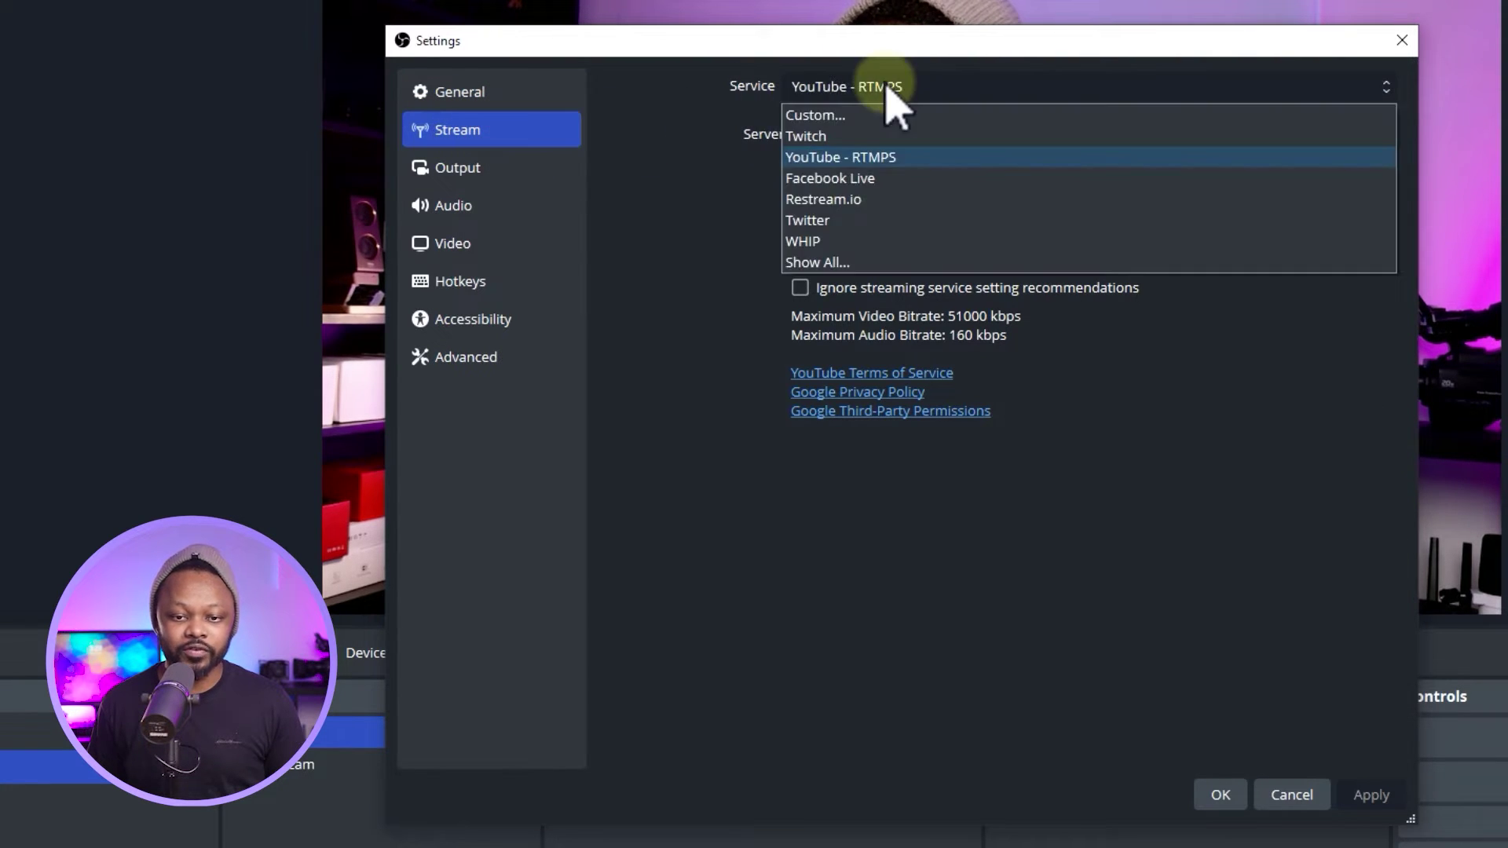
left_click(894, 162)
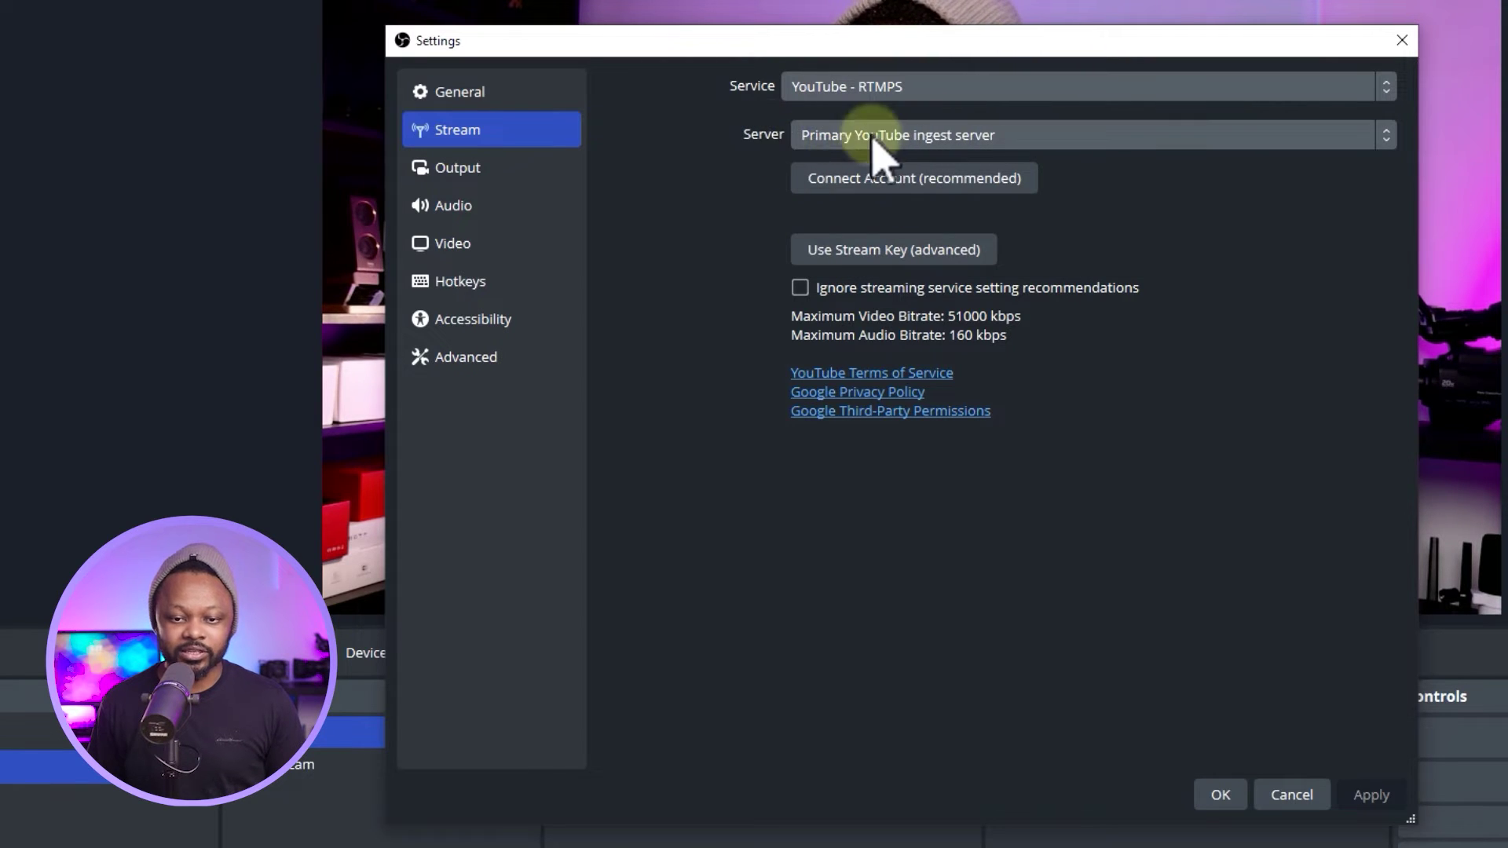
left_click(834, 135)
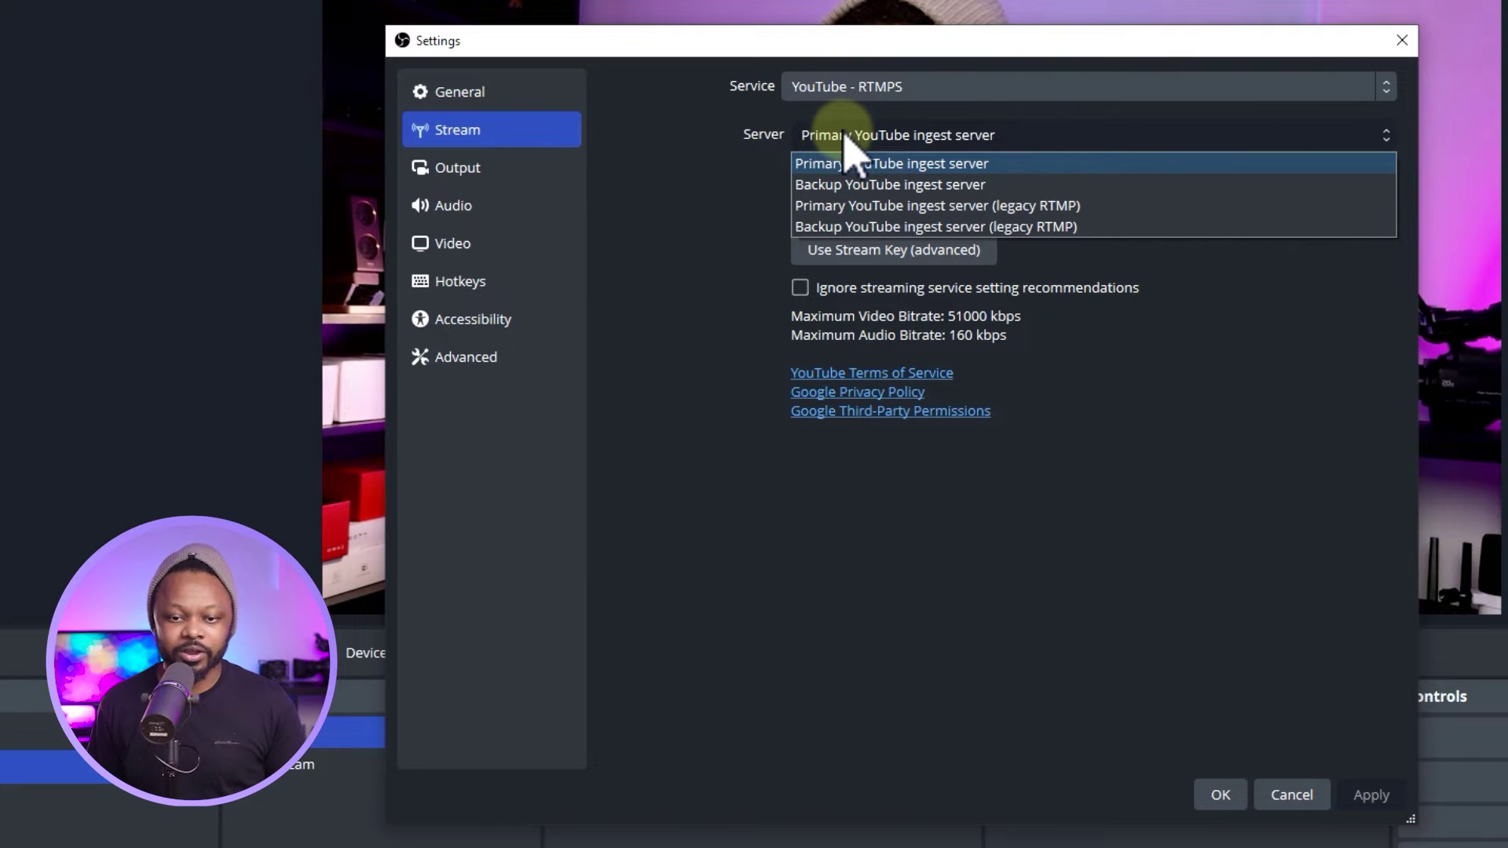
left_click(864, 133)
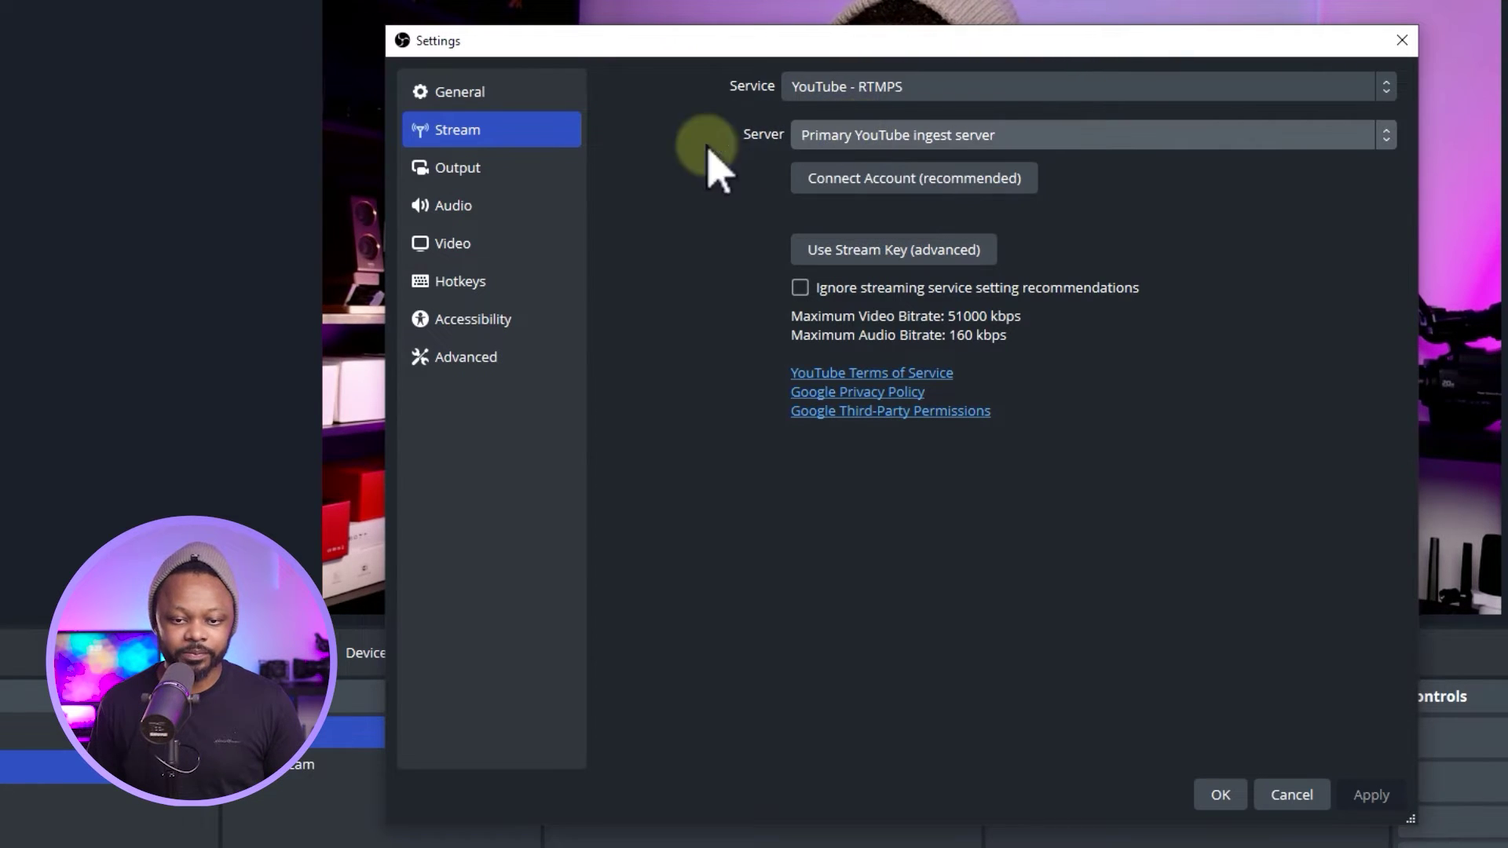
Set the video output (scaled) resolution to 1920x1080 with a common FPS value of 30, and accept the settings.
left_click(481, 259)
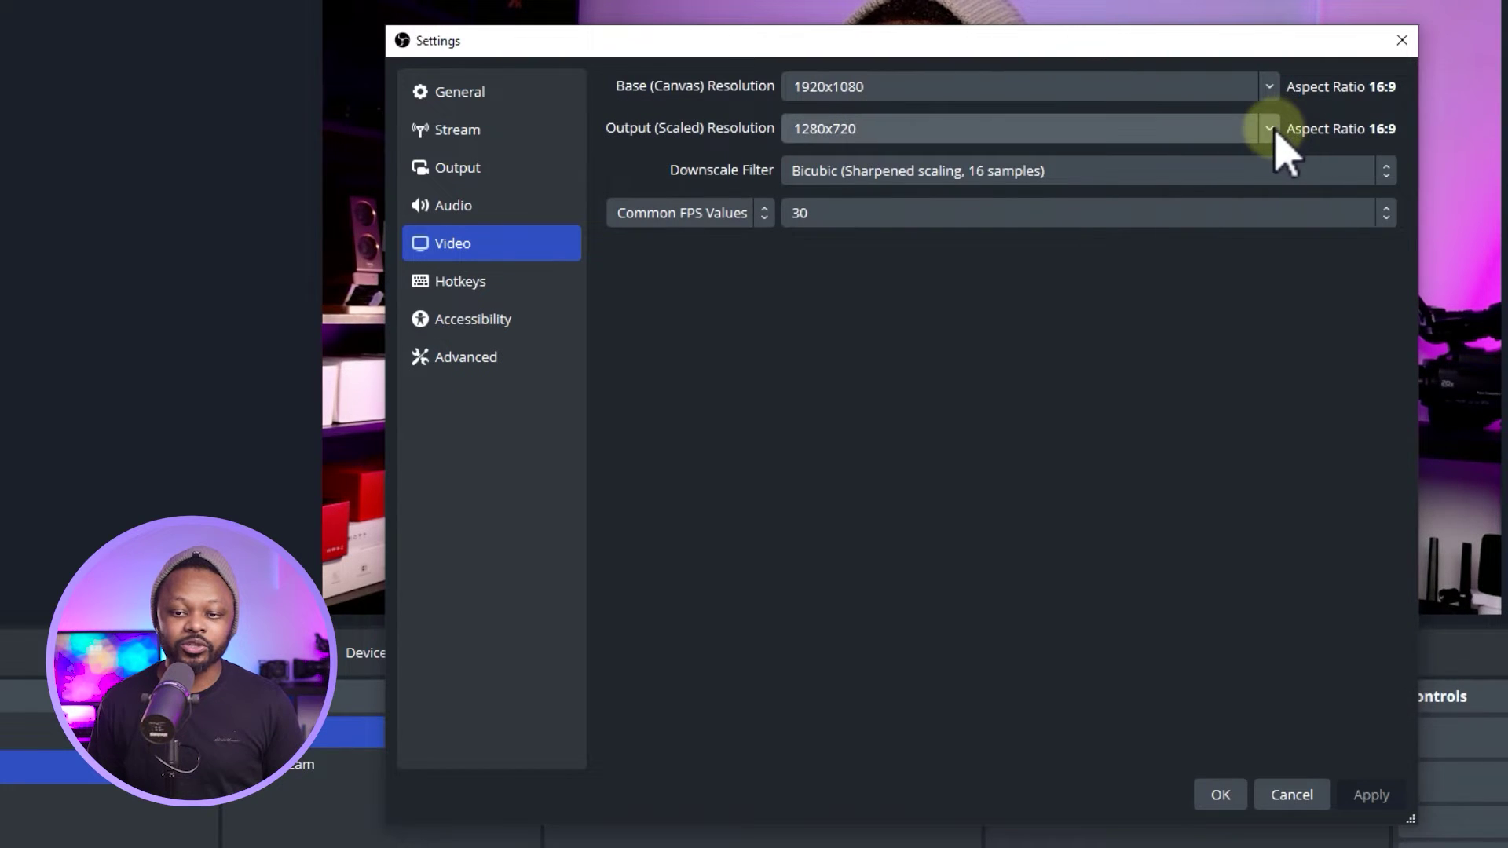
left_click(1136, 141)
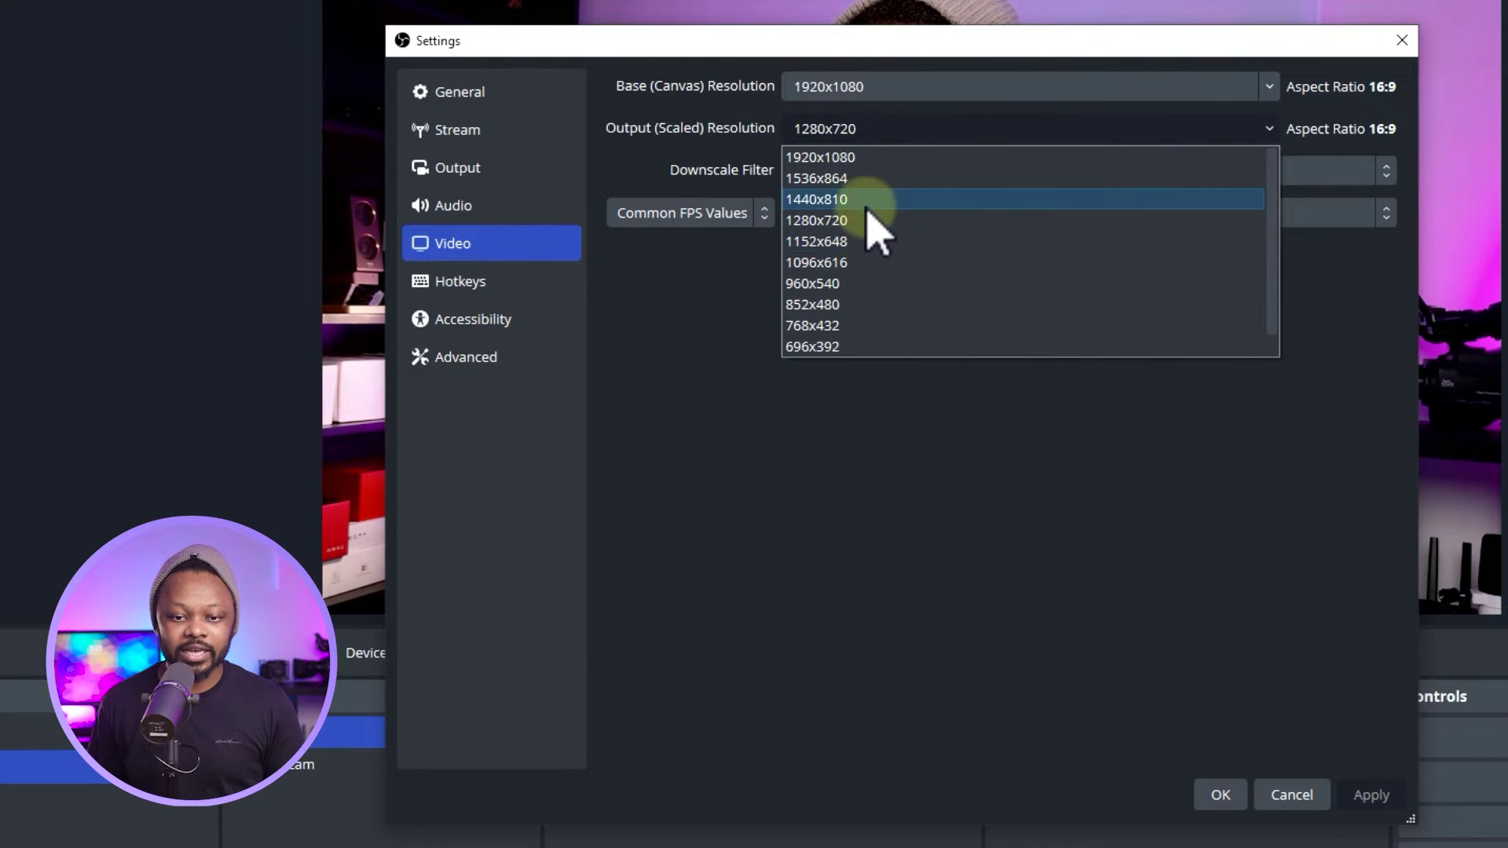
left_click(864, 157)
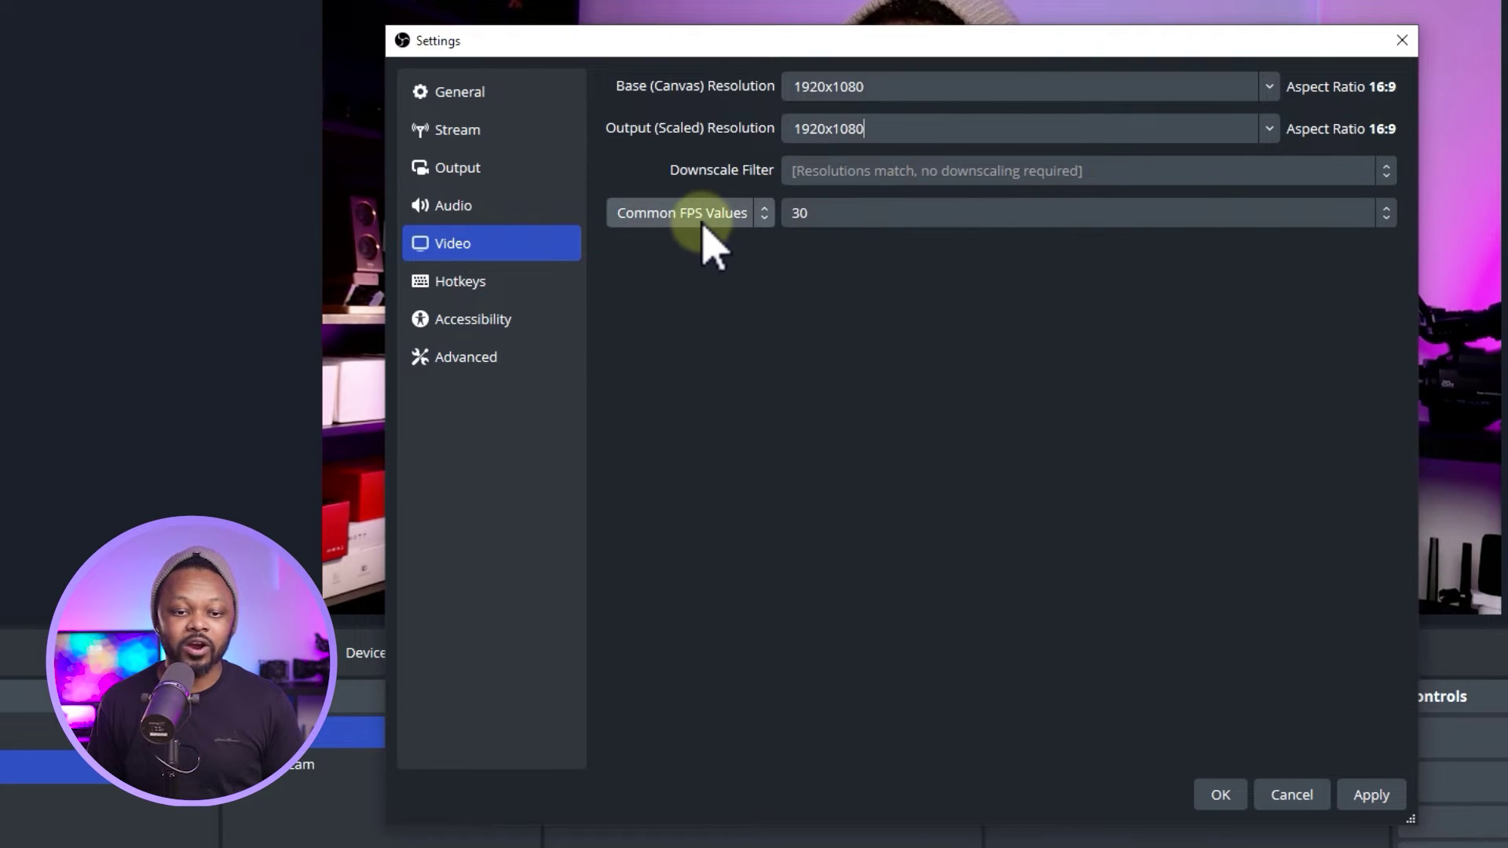
left_click(855, 219)
left_click(855, 218)
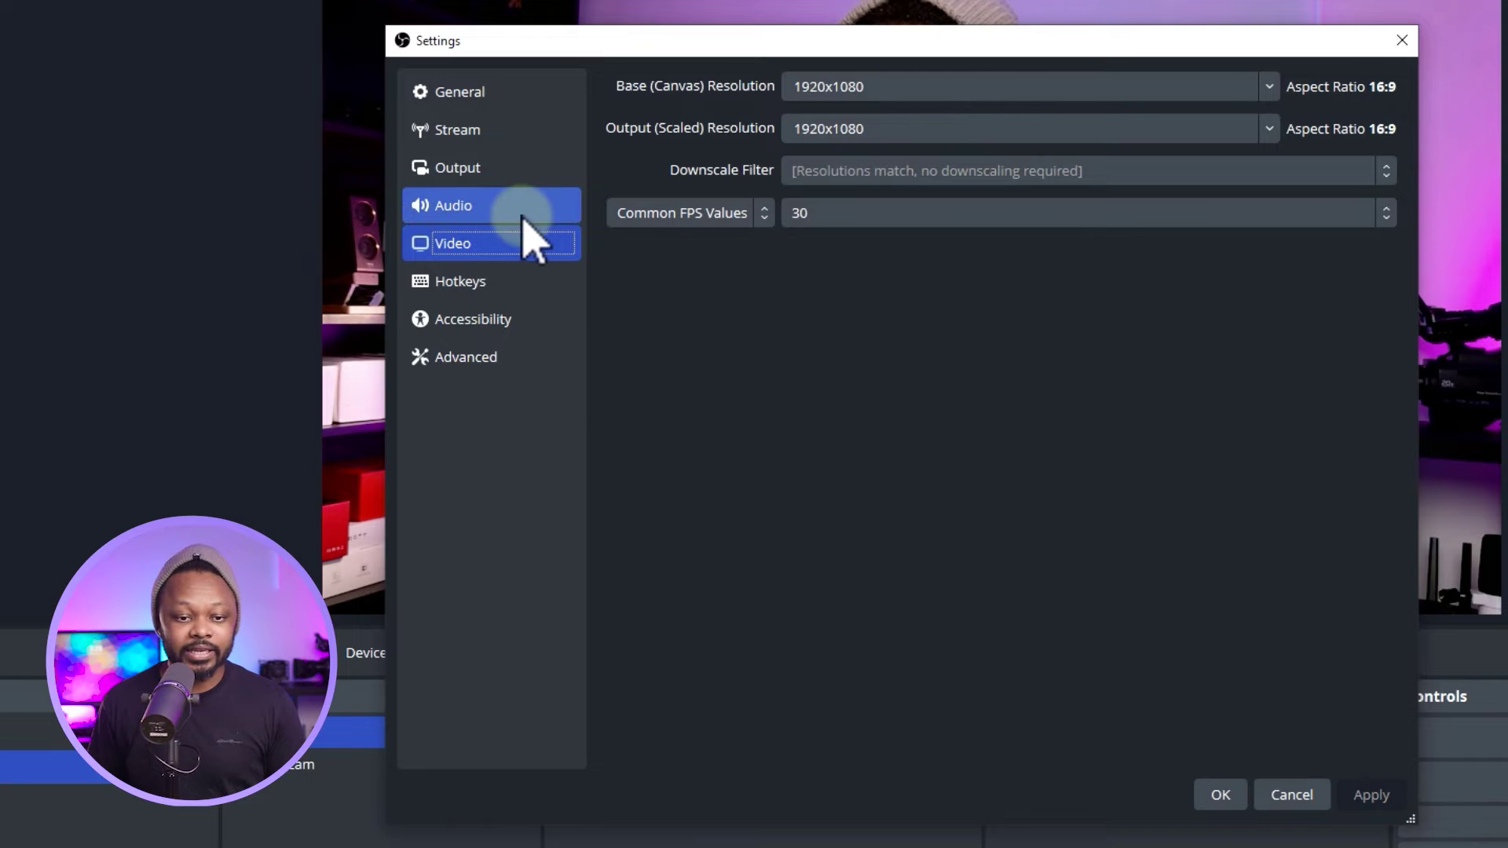
left_click(490, 135)
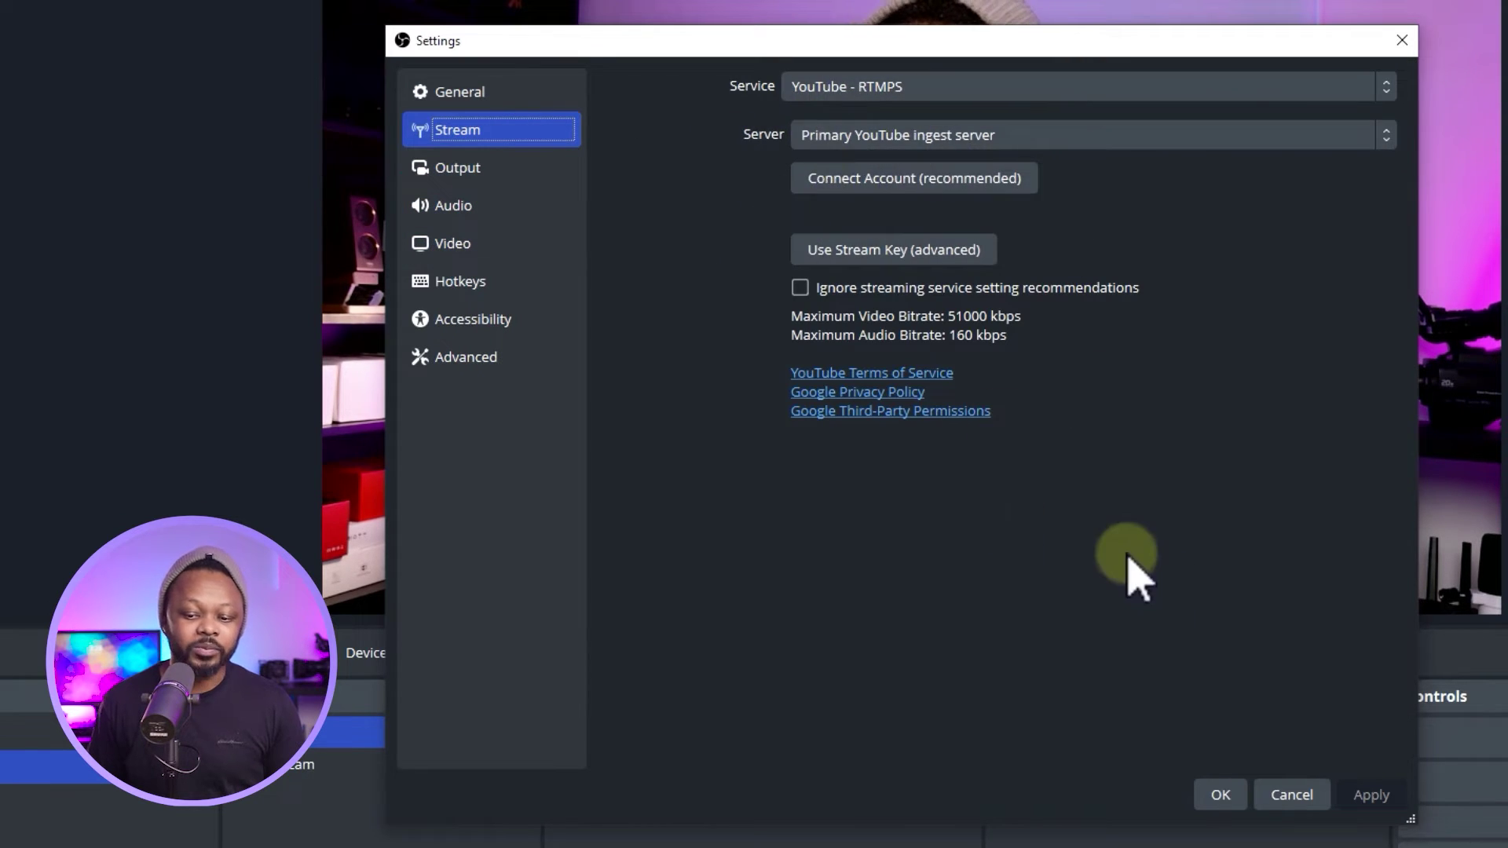
left_click(1220, 794)
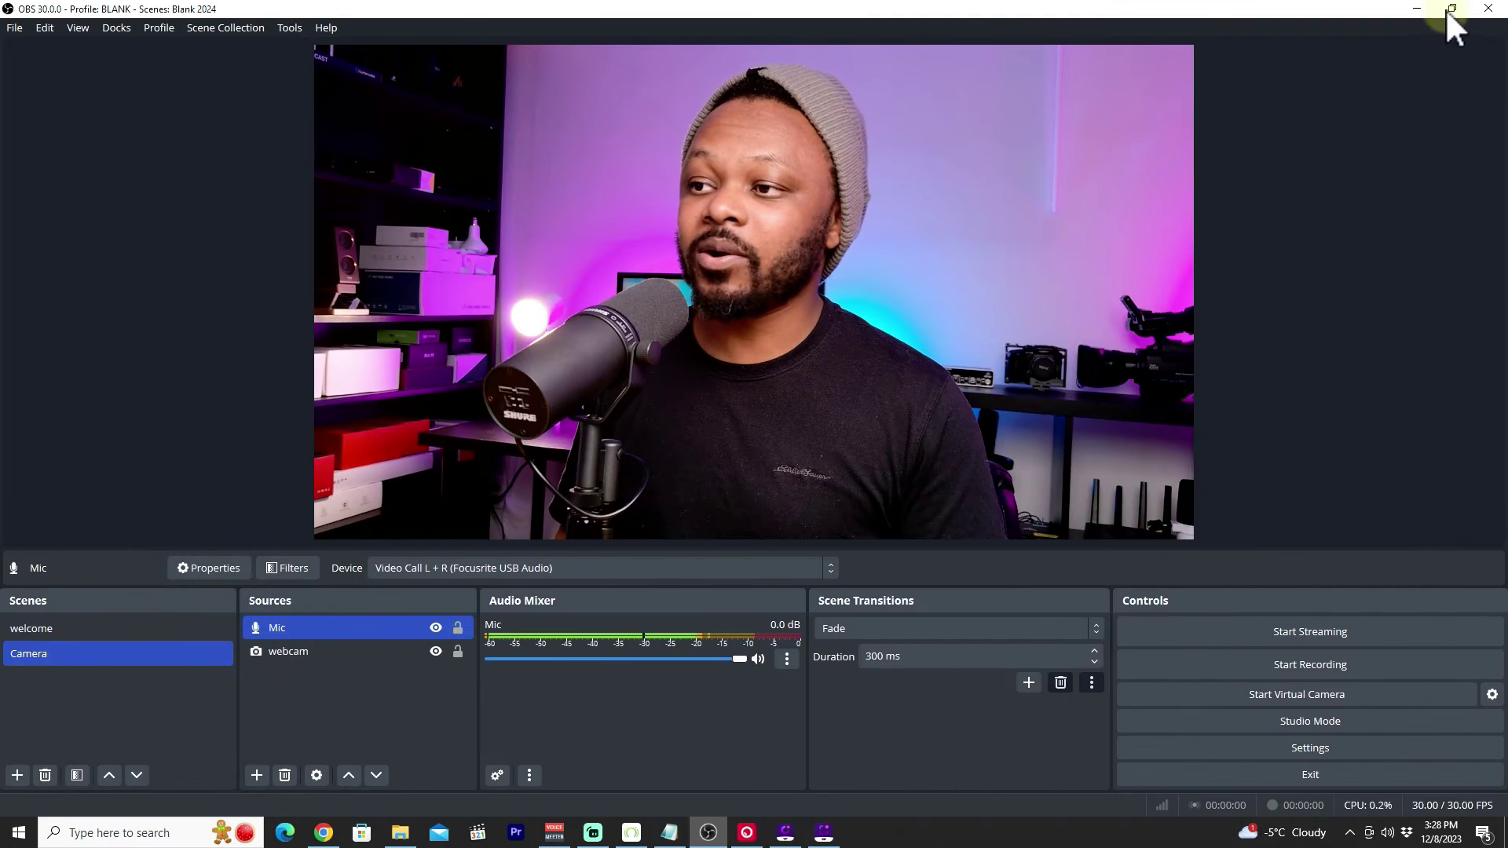
Restore the OBS and browser windows to smaller sizes and arrange them side by side on the desktop.
left_click(1451, 10)
left_click_drag(473, 67, 422, 25)
left_click_drag(852, 650, 923, 649)
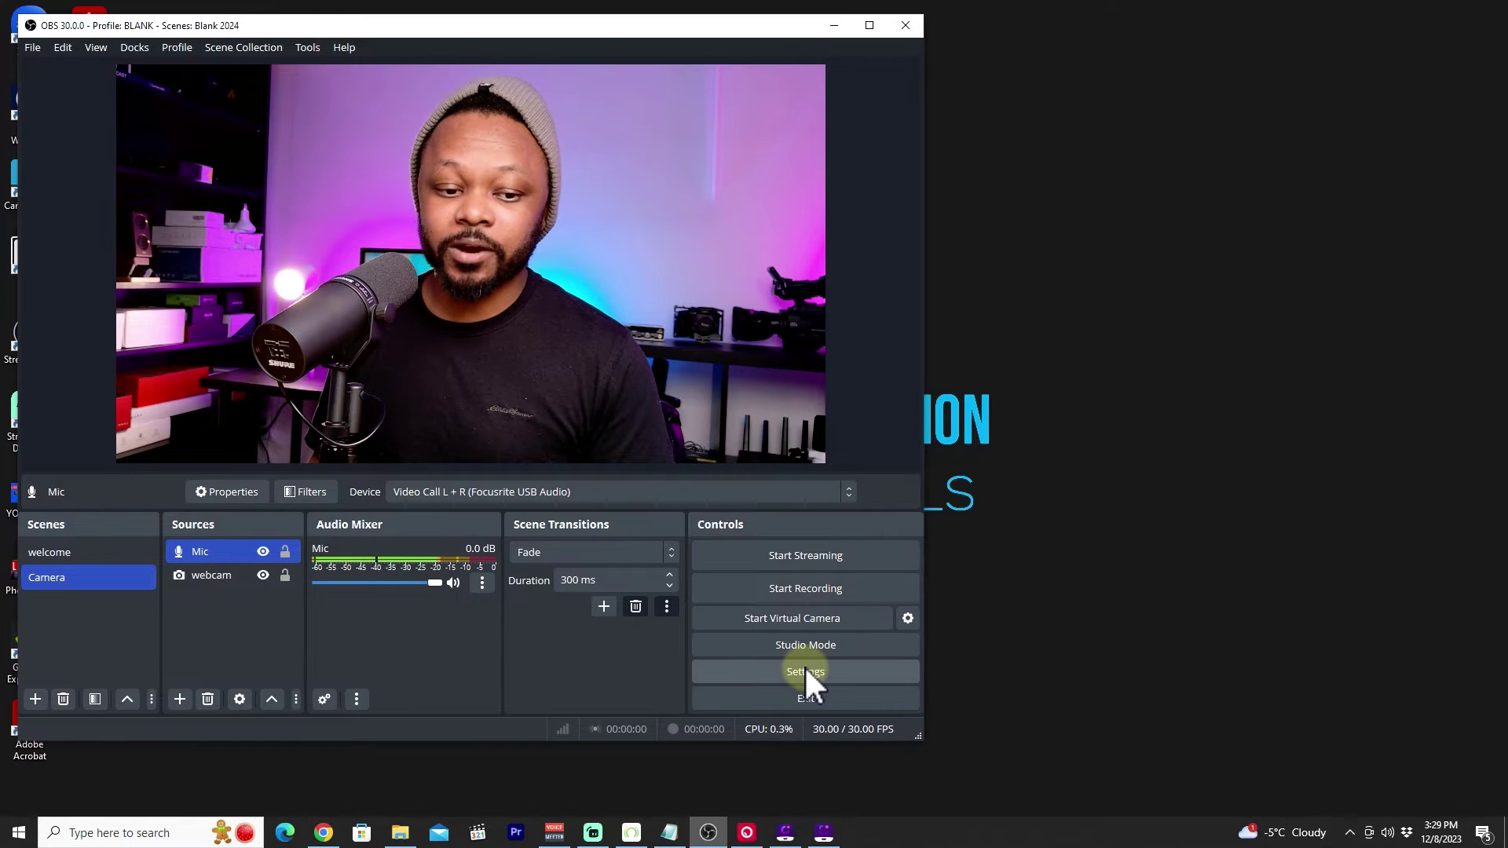
key("alt+Tab")
left_click(1453, 12)
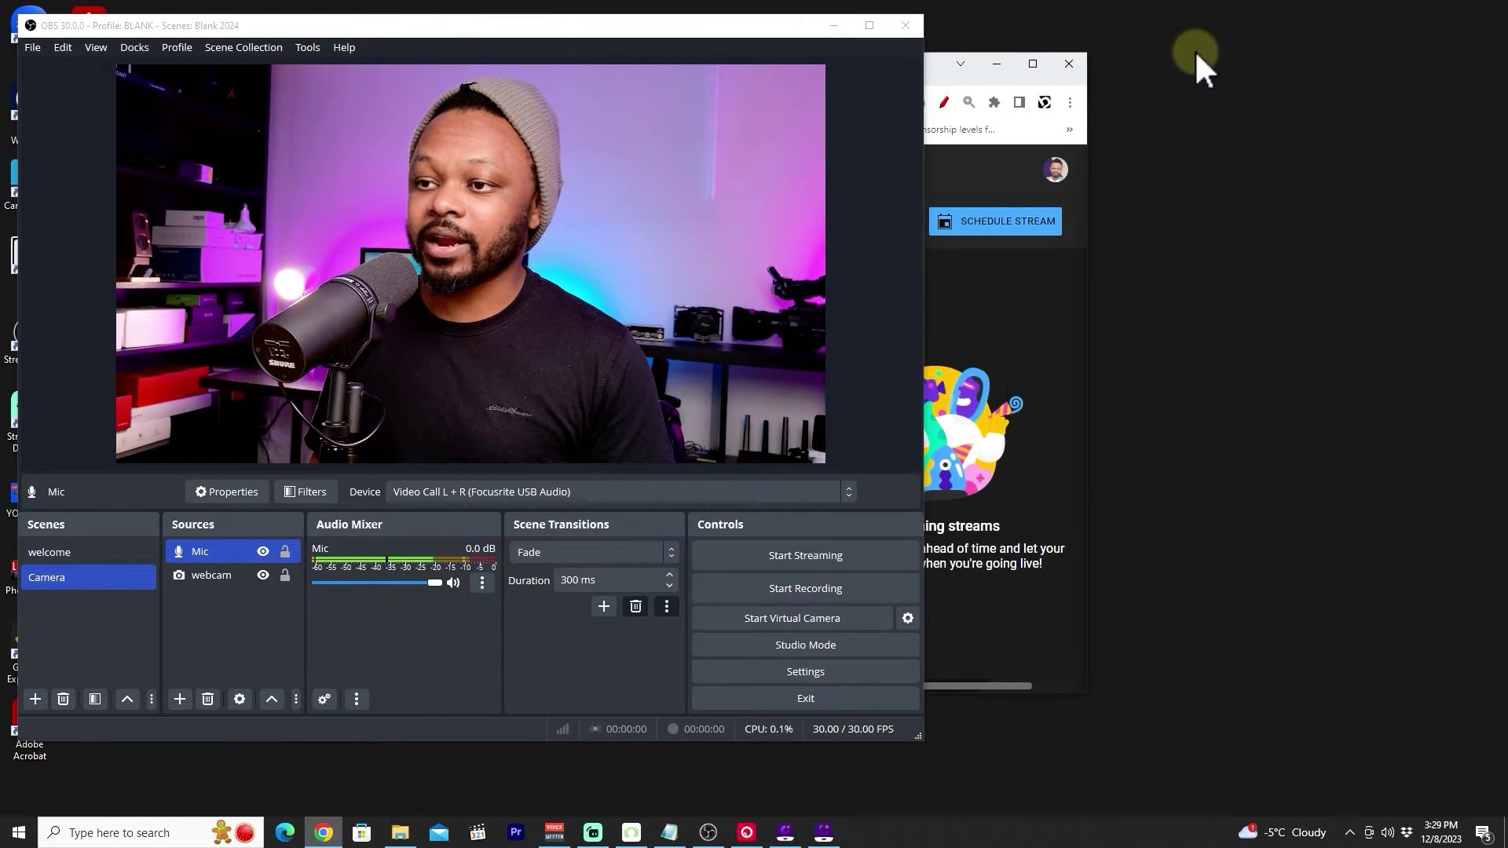
left_click_drag(937, 73, 1337, 68)
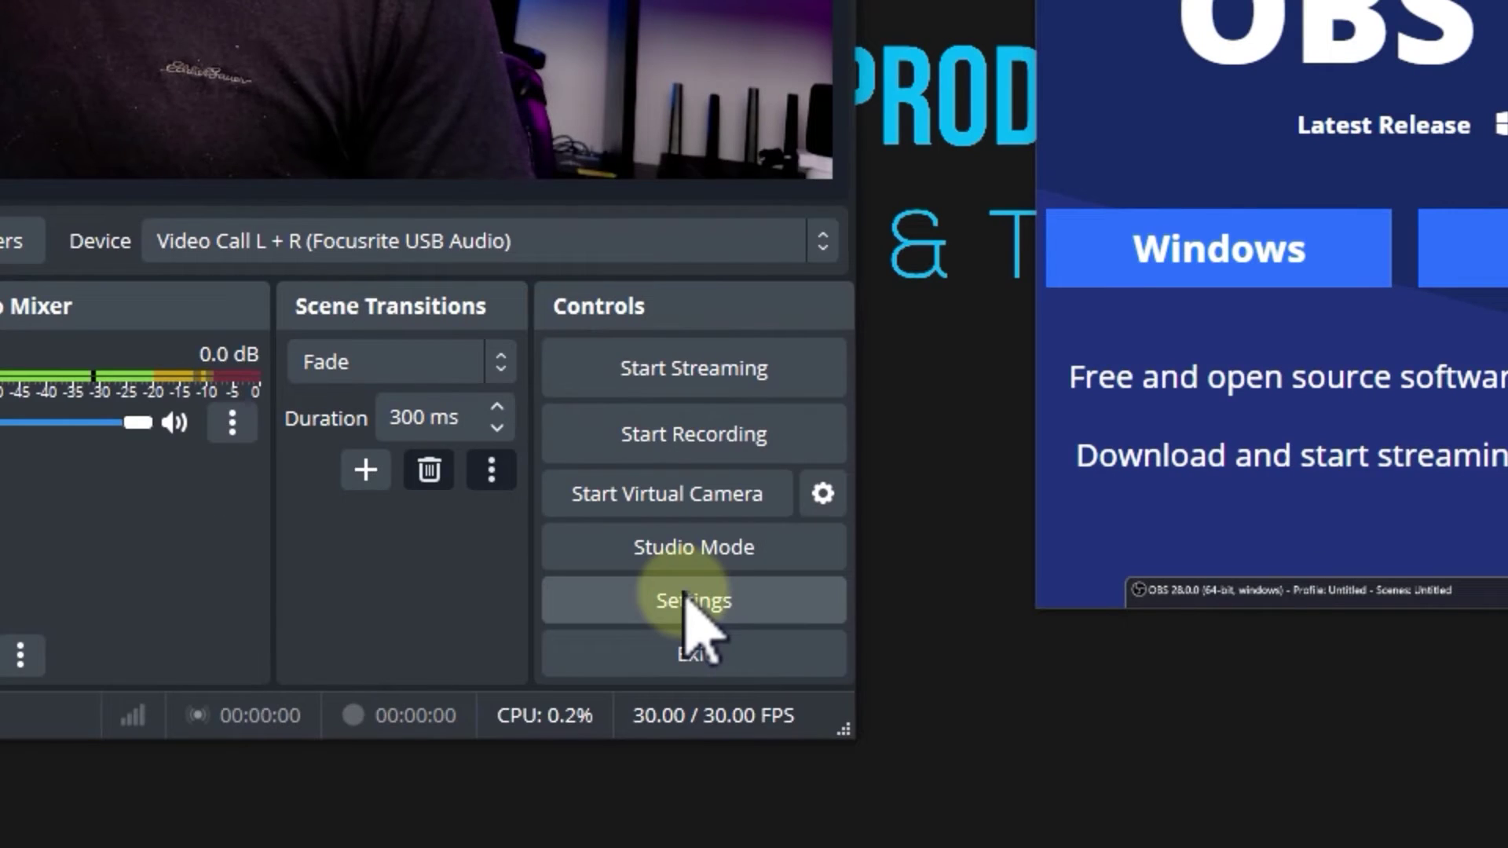
Connect the YouTube account in the stream settings and allow OBS Studio to access the Google account.
left_click(684, 600)
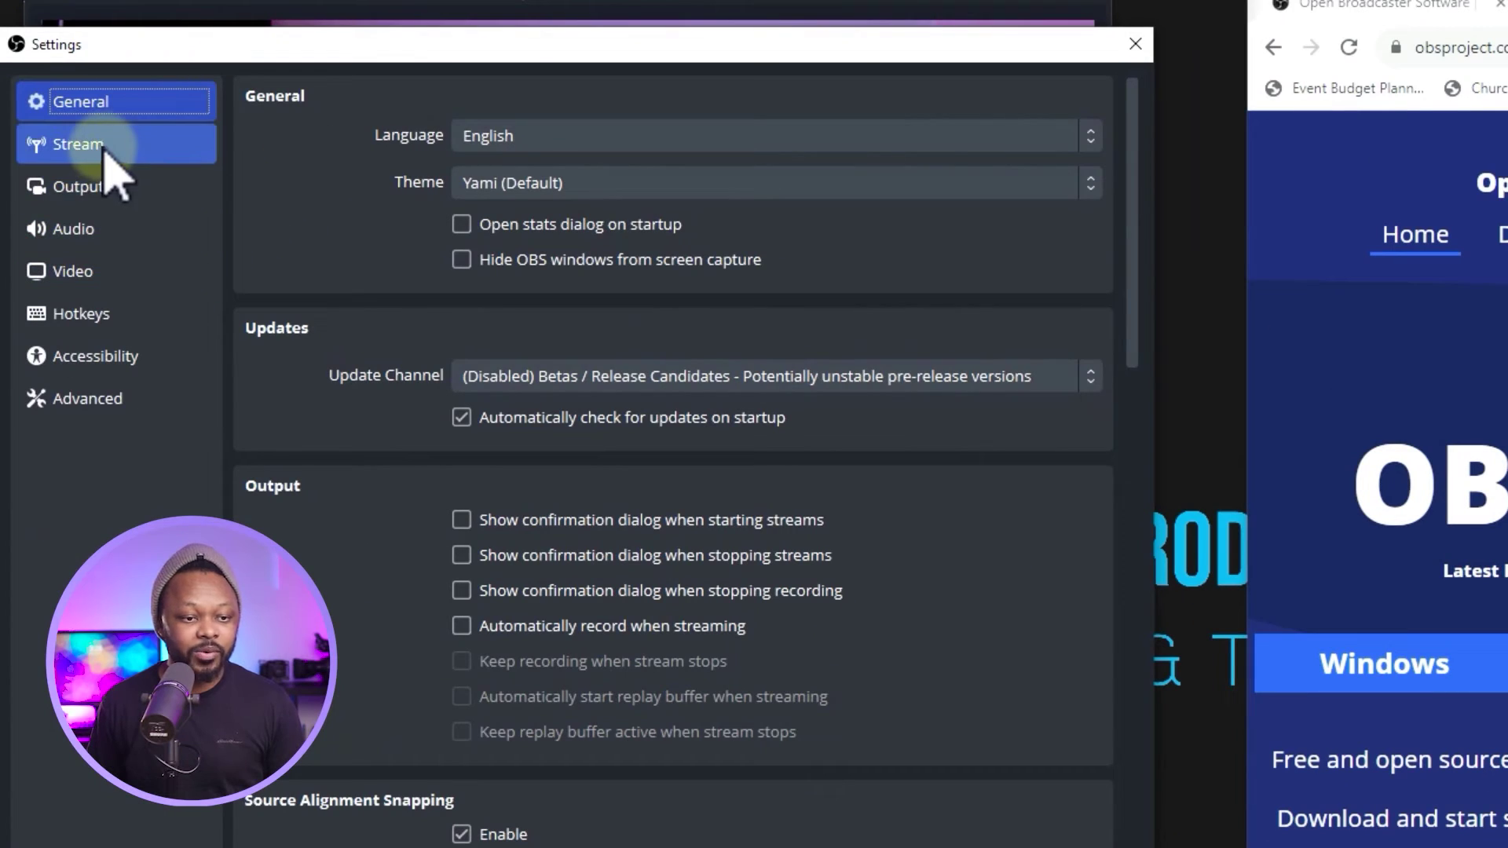
left_click(118, 157)
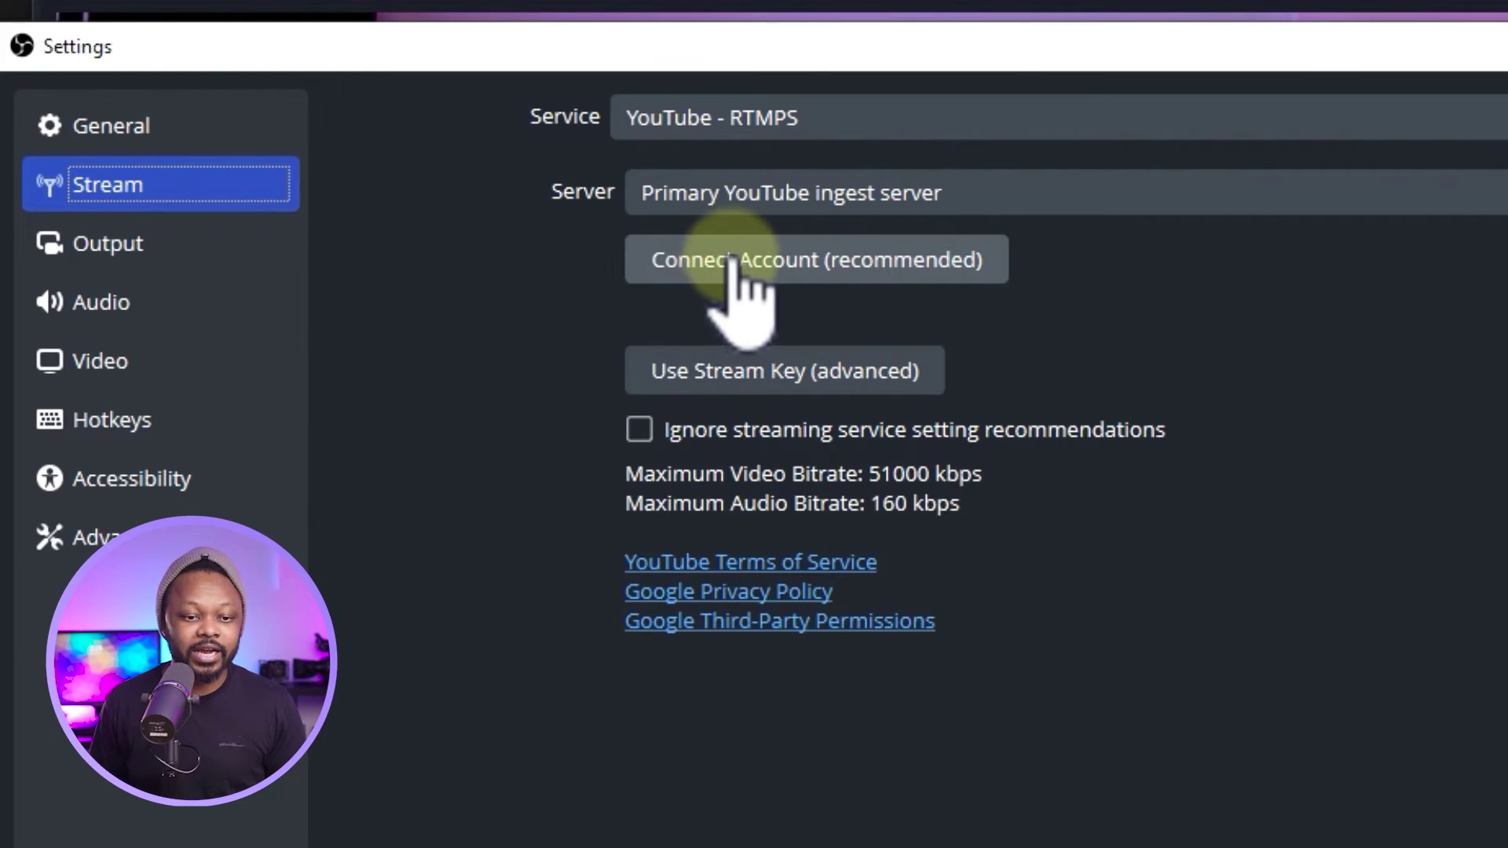
left_click(731, 263)
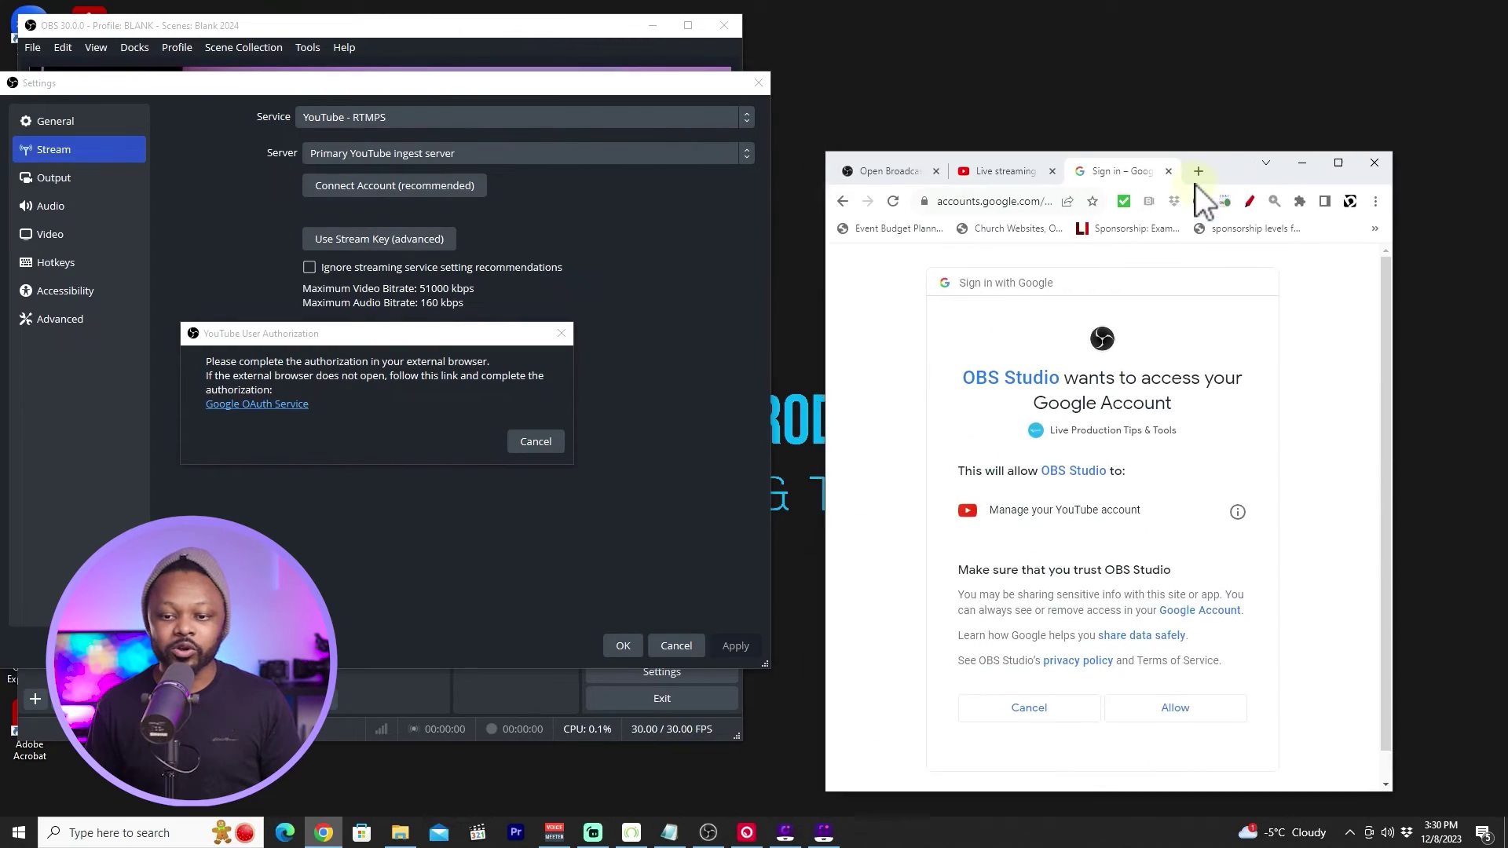
left_click_drag(1195, 185, 1242, 88)
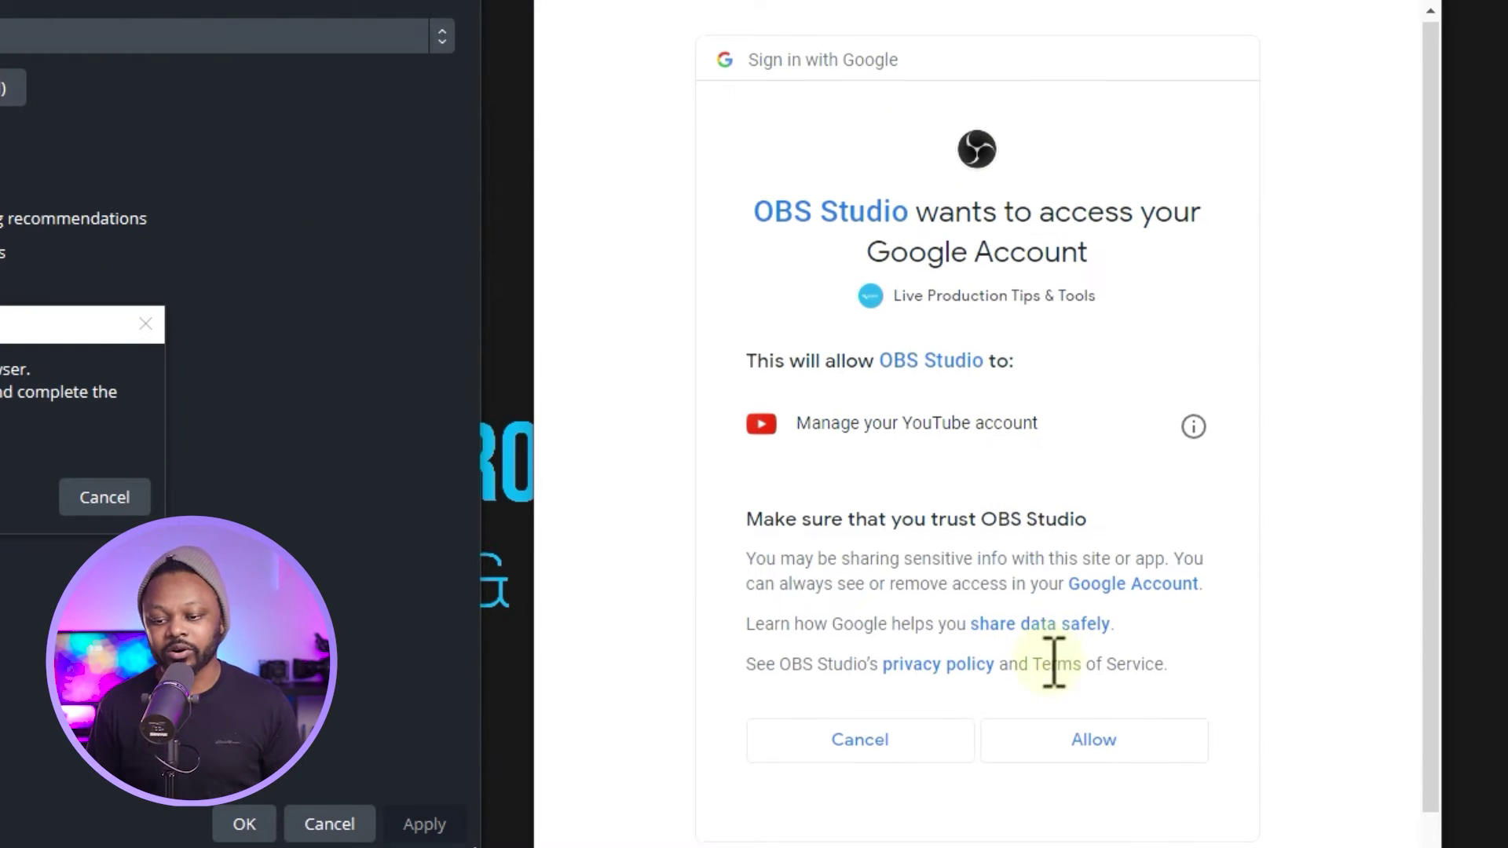
scroll(1056, 683, "down", 1)
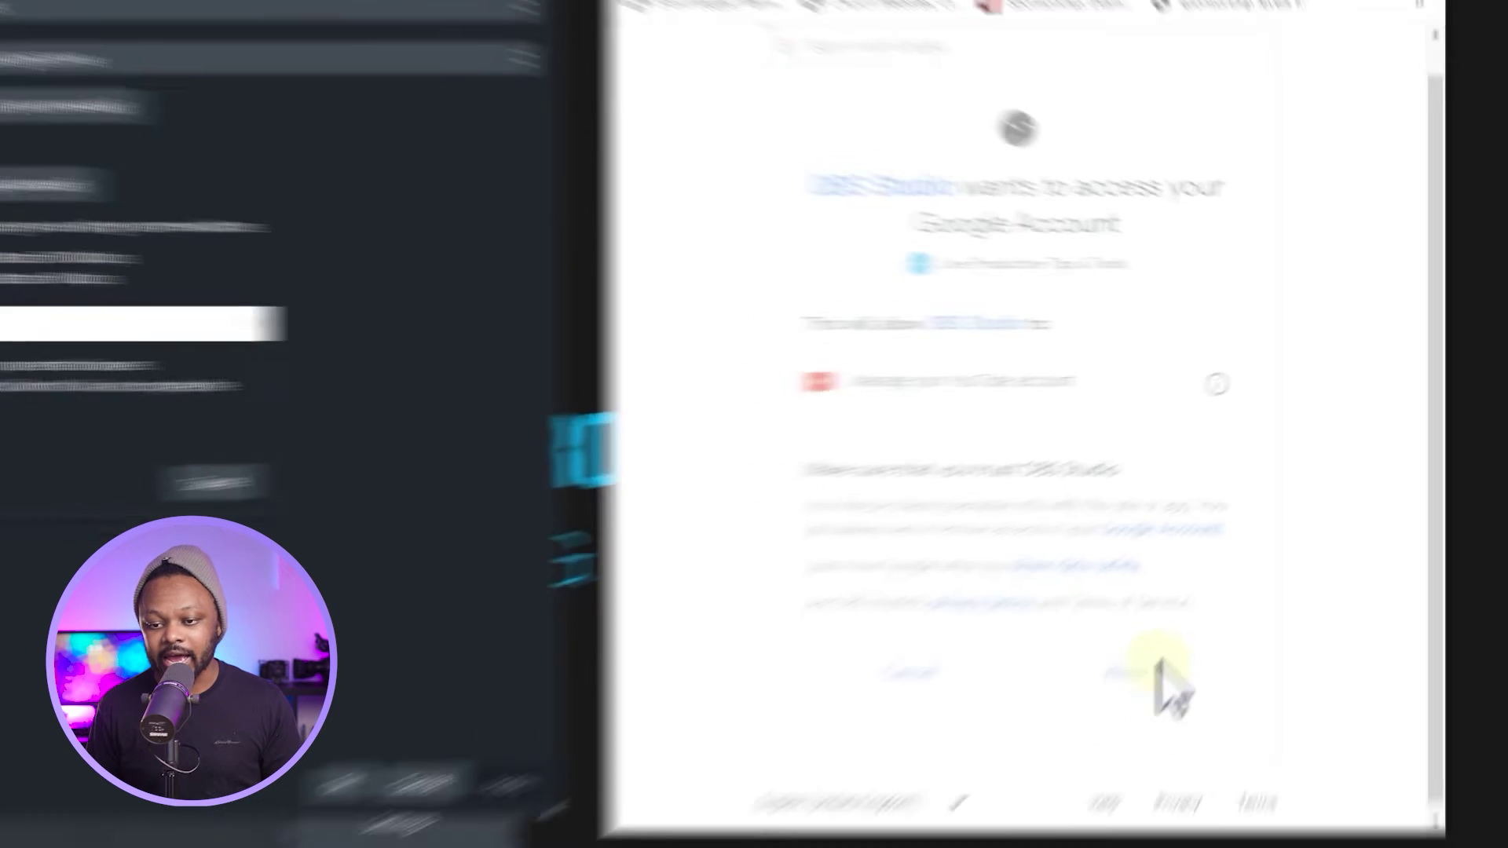
left_click(1131, 695)
Switch back to OBS Studio, apply the stream settings with the connected account, and close the settings.
left_click(352, 84)
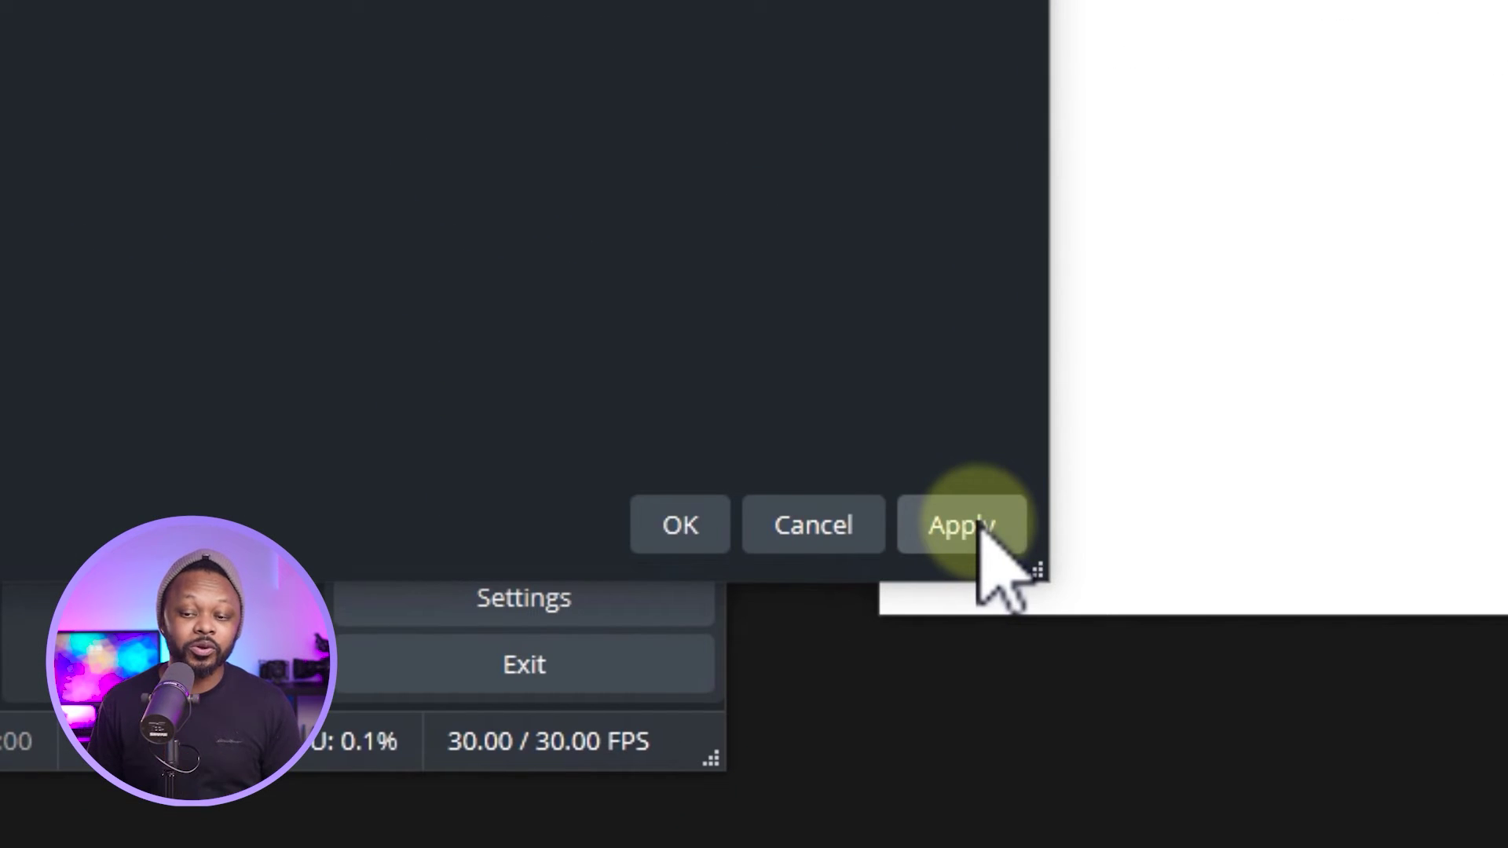
left_click(981, 534)
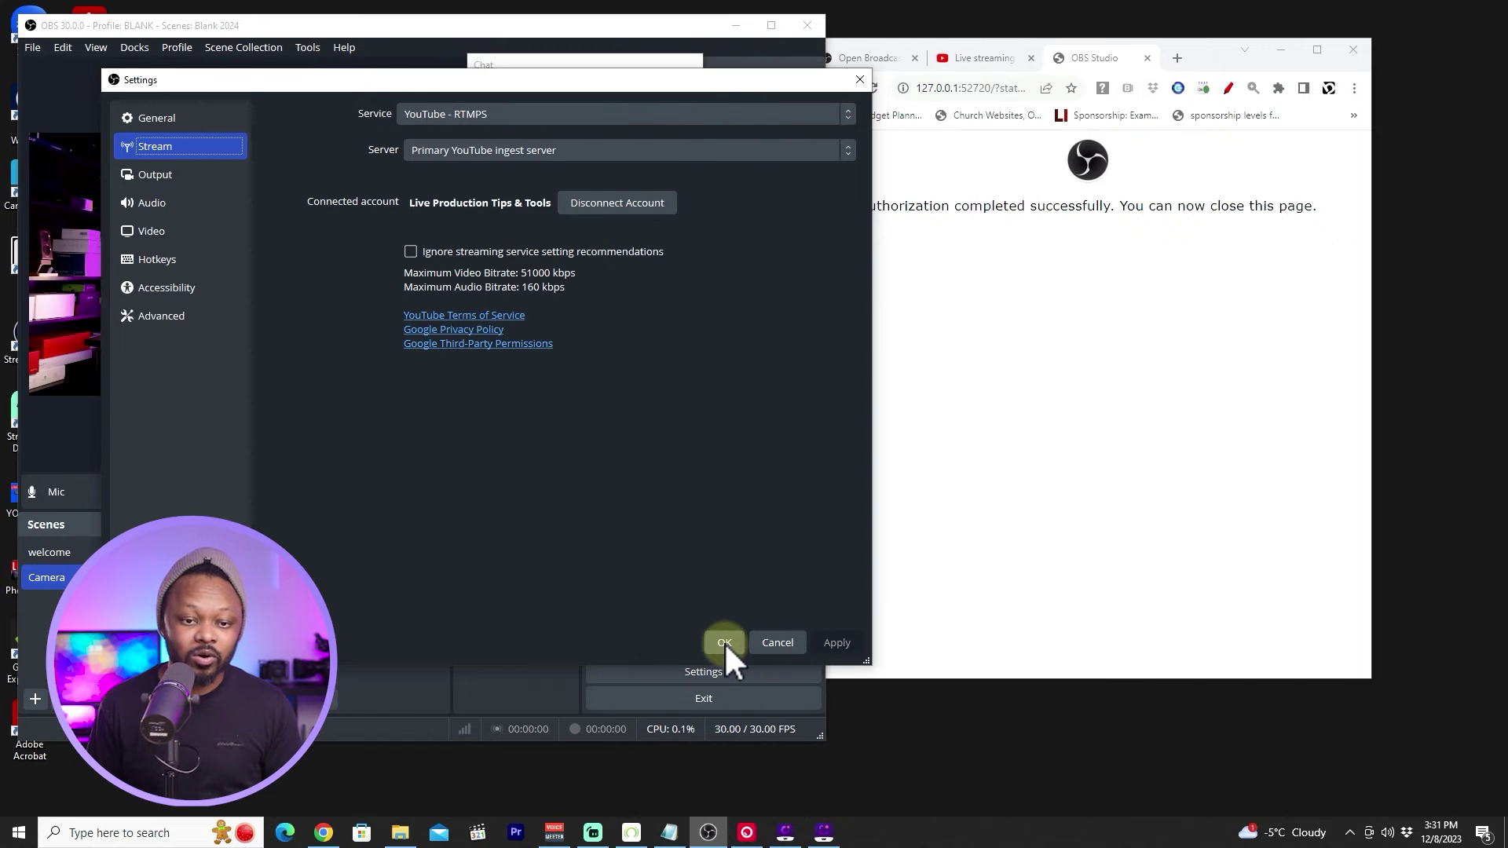
left_click(724, 642)
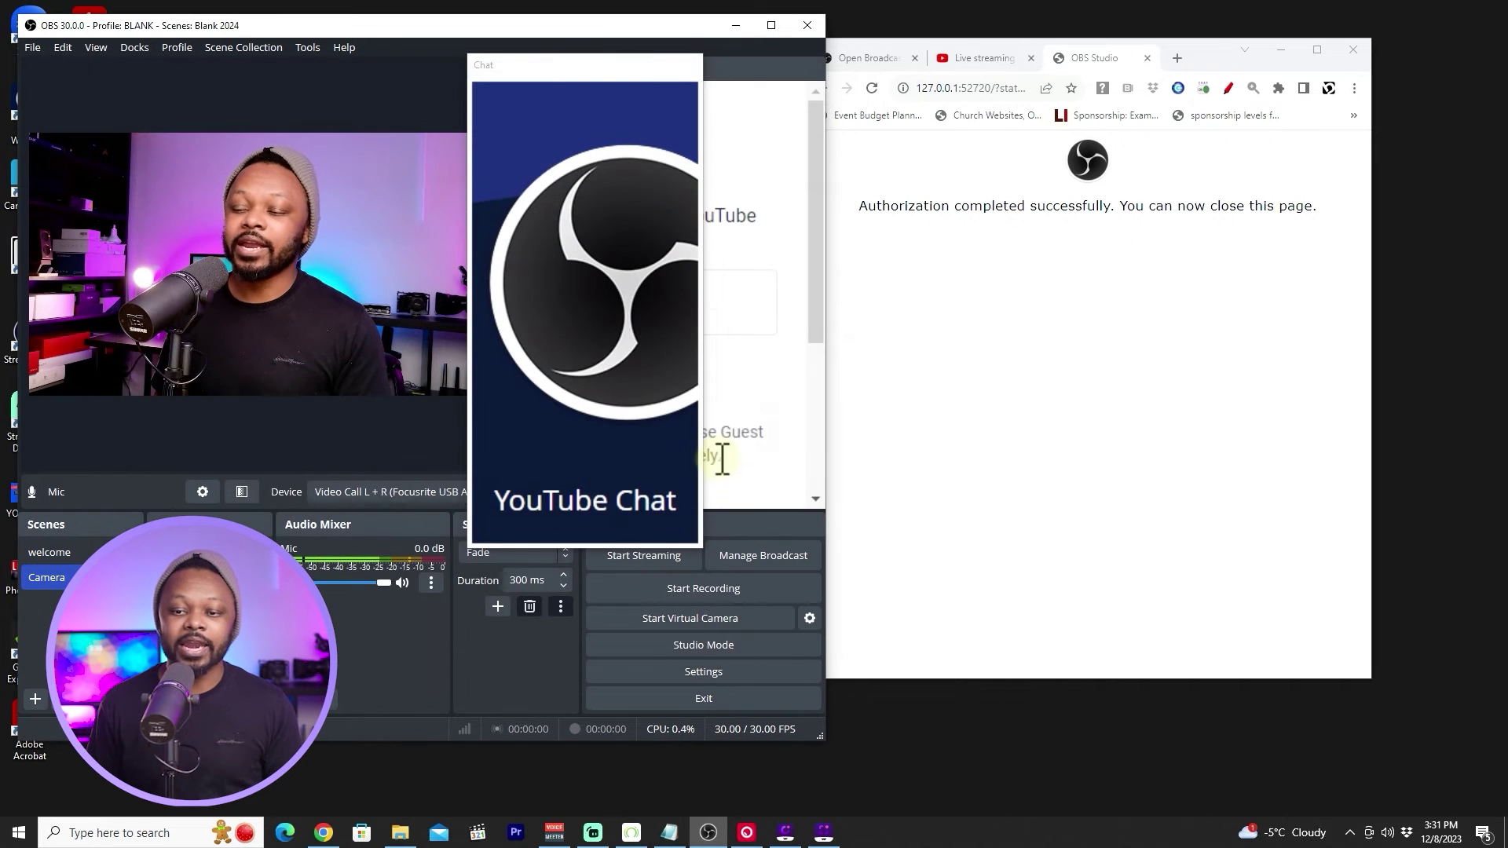
Minimize the browser, maximize the OBS window, and move the floating YouTube Chat window aside.
left_click(1281, 50)
left_click(772, 25)
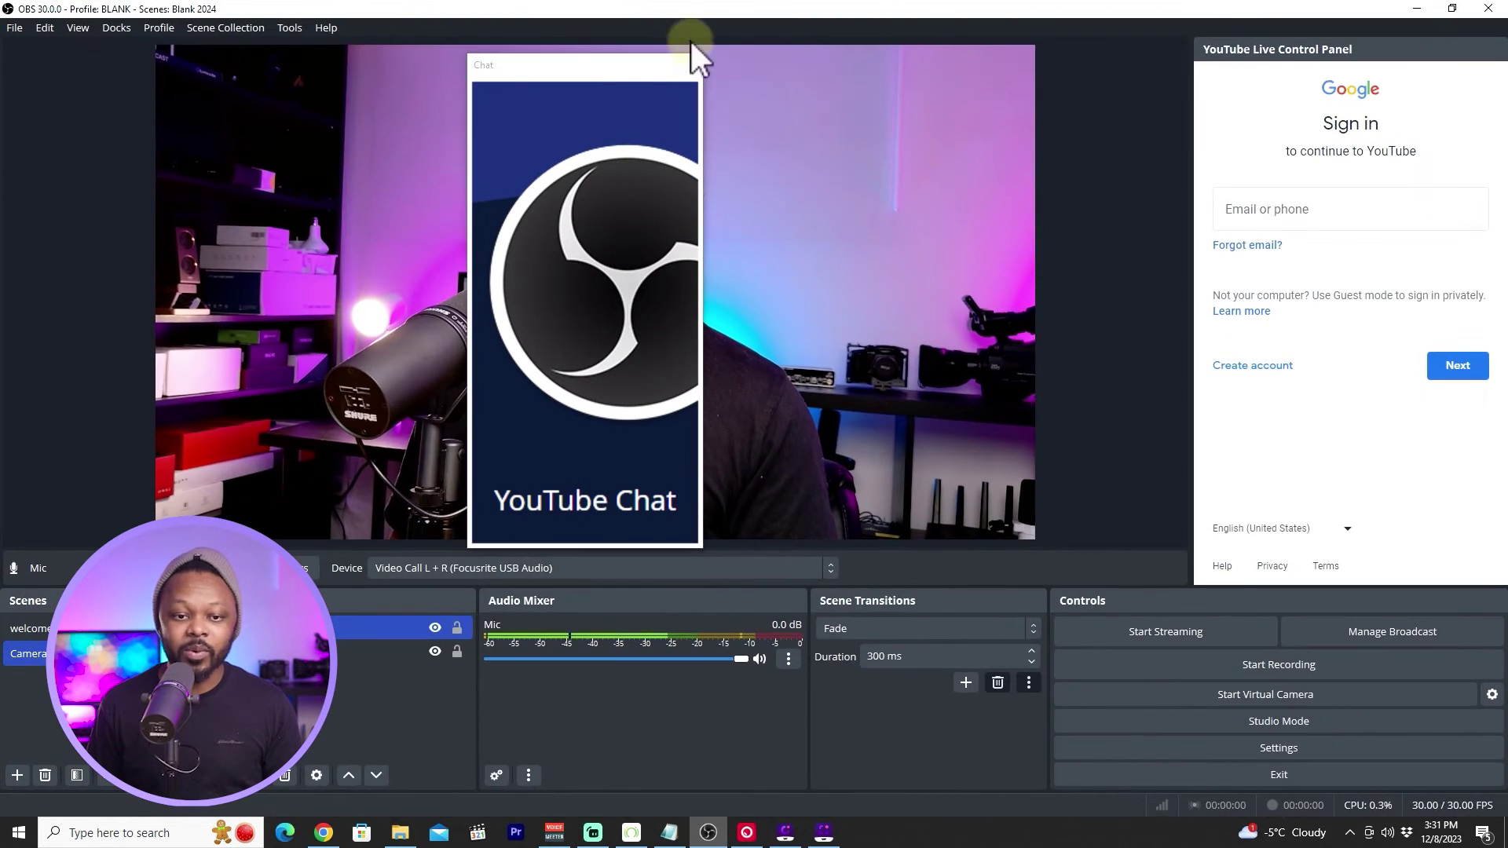
left_click_drag(623, 68, 898, 69)
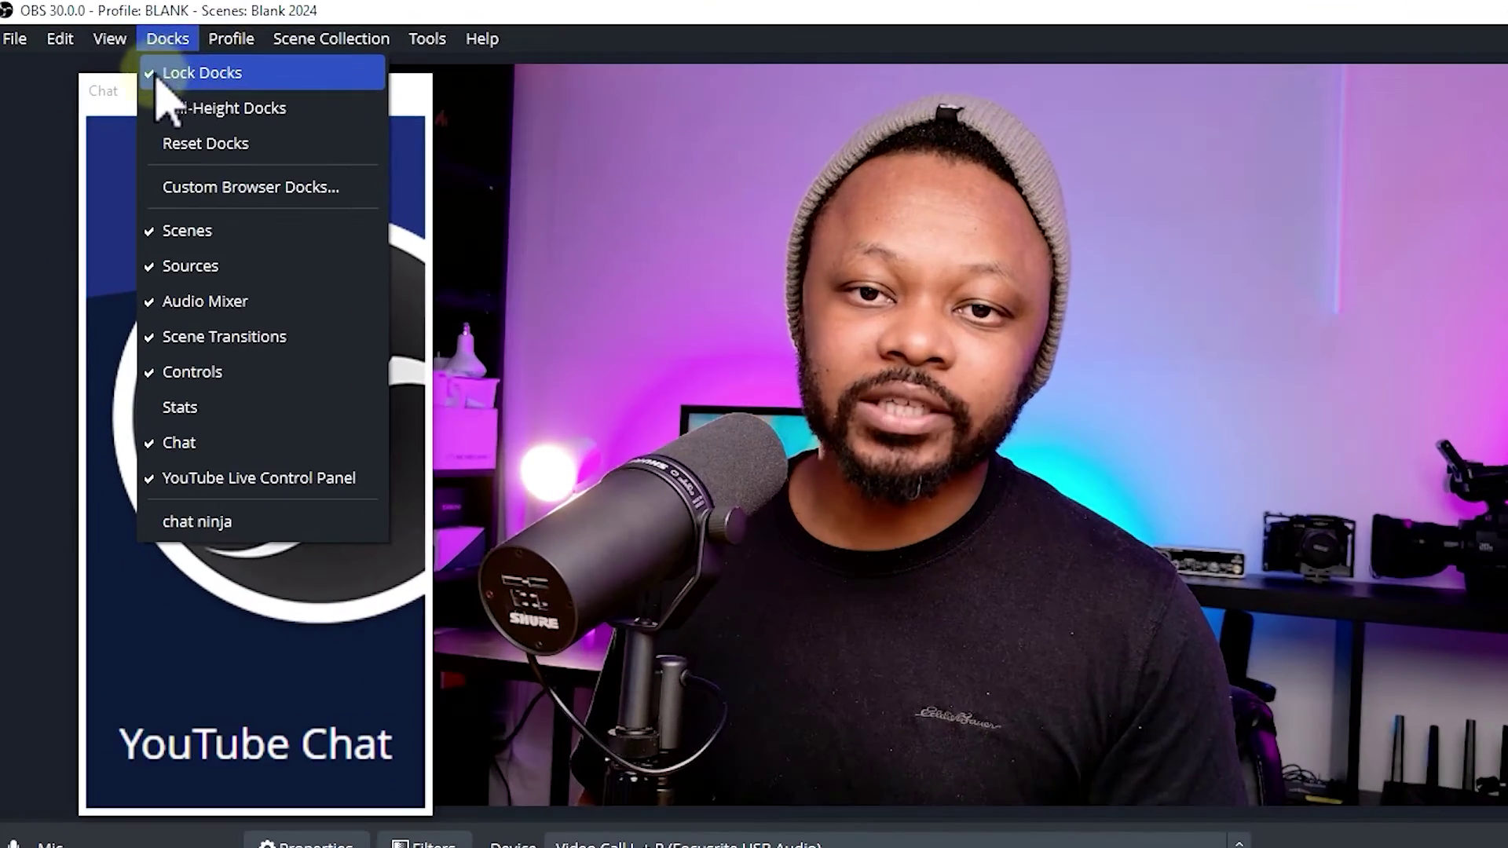
Unlock the docks, dock the Chat beside the preview opposite the YouTube Live Control Panel, and widen it.
left_click(110, 50)
left_click_drag(161, 98, 90, 110)
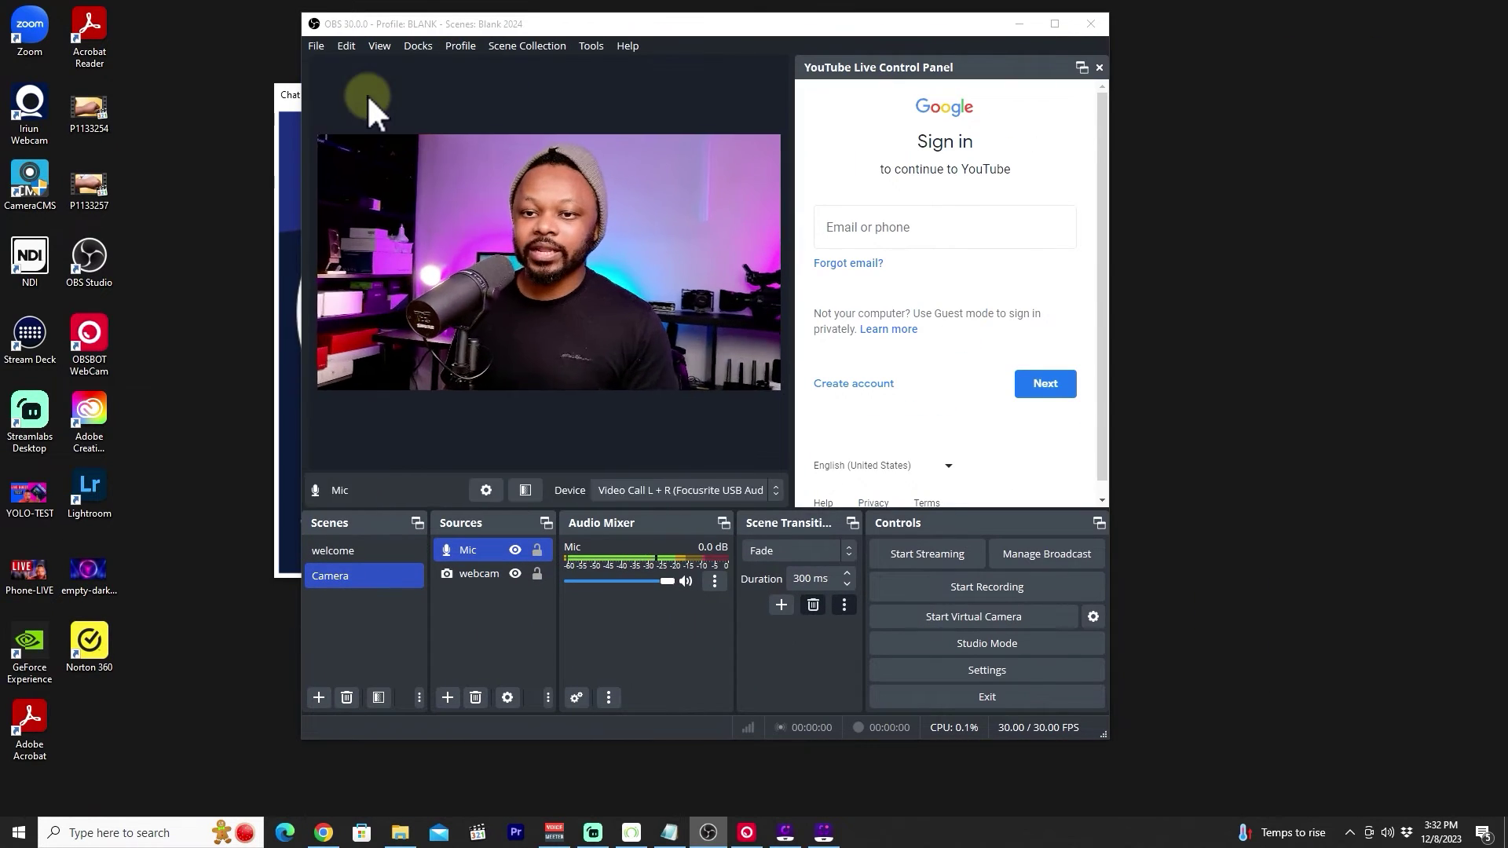
left_click_drag(366, 92, 357, 91)
left_click(1054, 23)
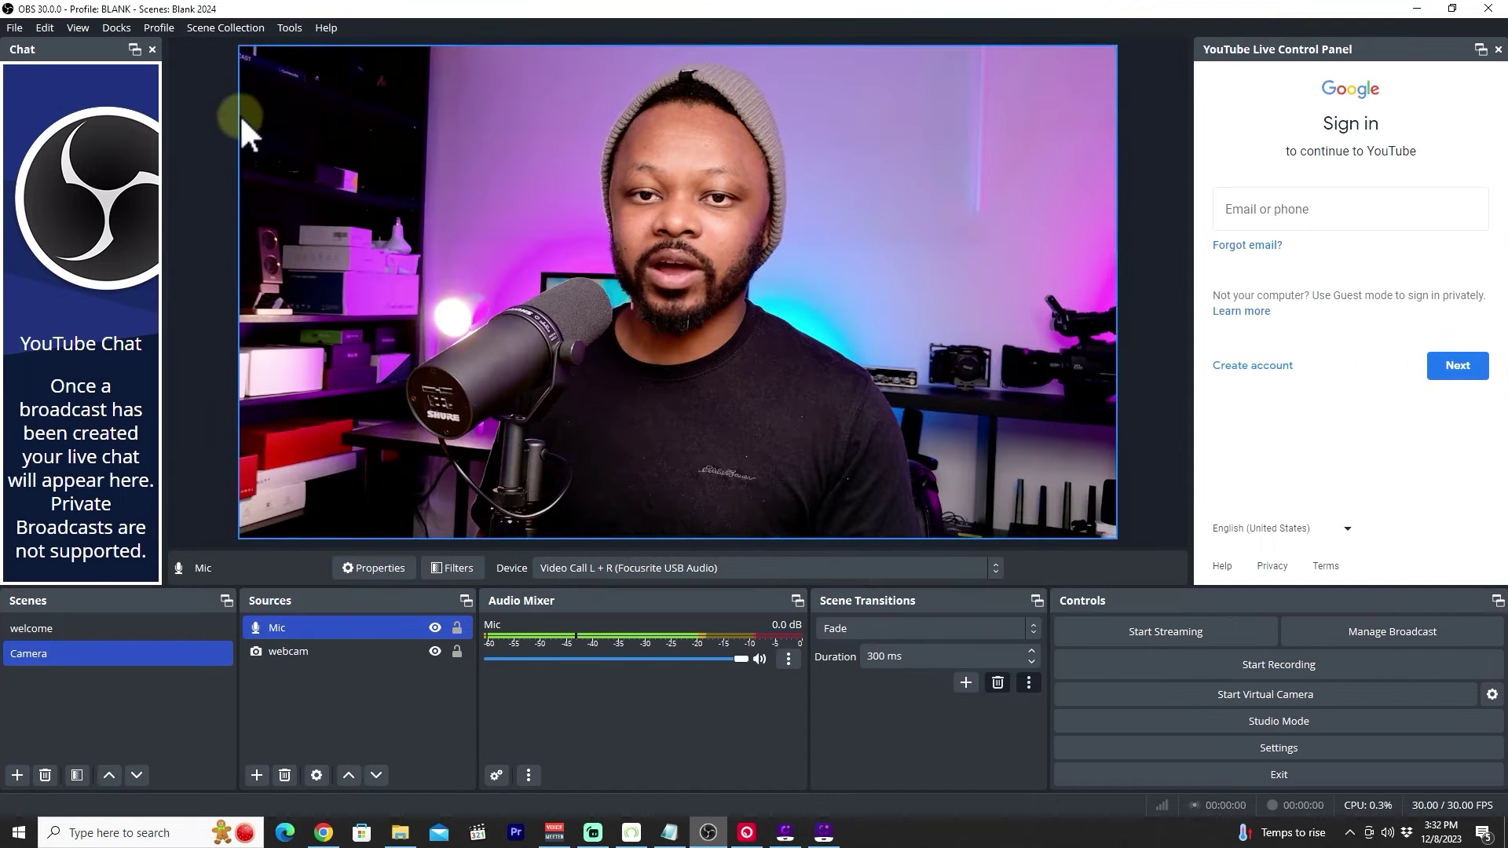
left_click_drag(162, 152, 307, 161)
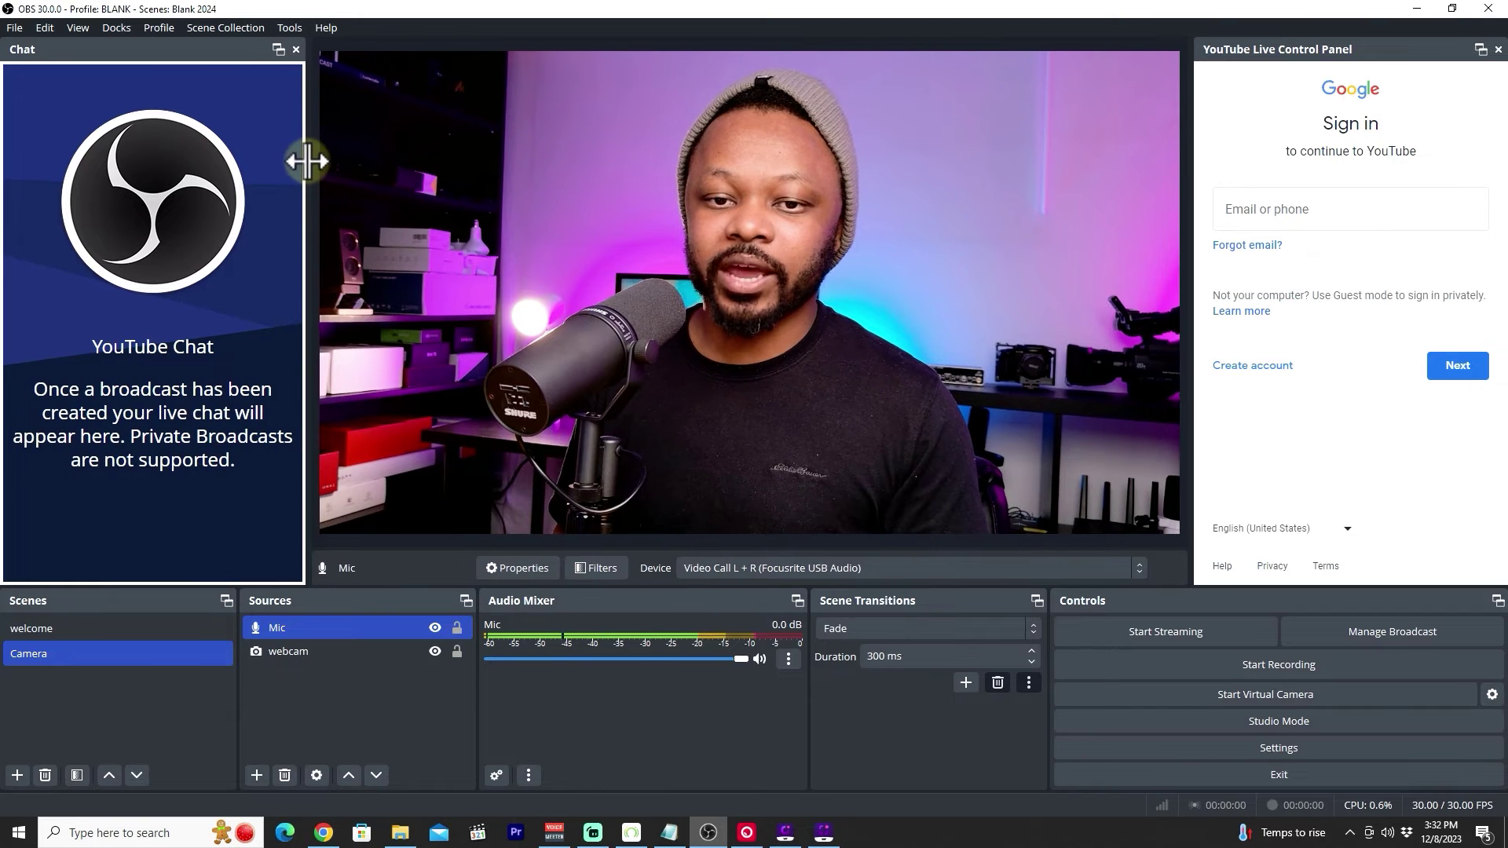
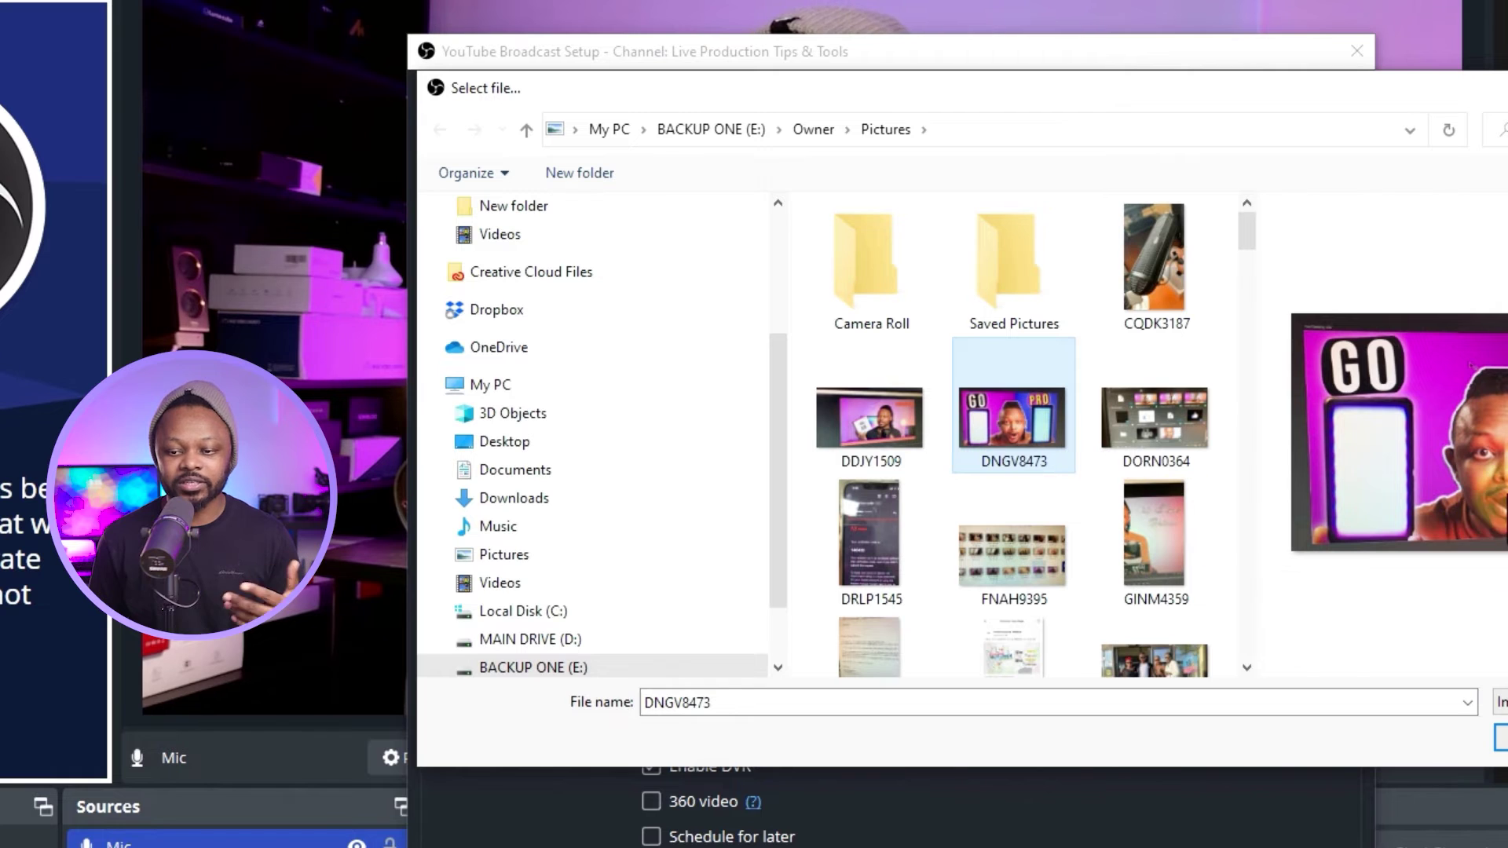
Use the image DNGV8473 as the broadcast thumbnail and create the broadcast without starting the stream.
key("Return")
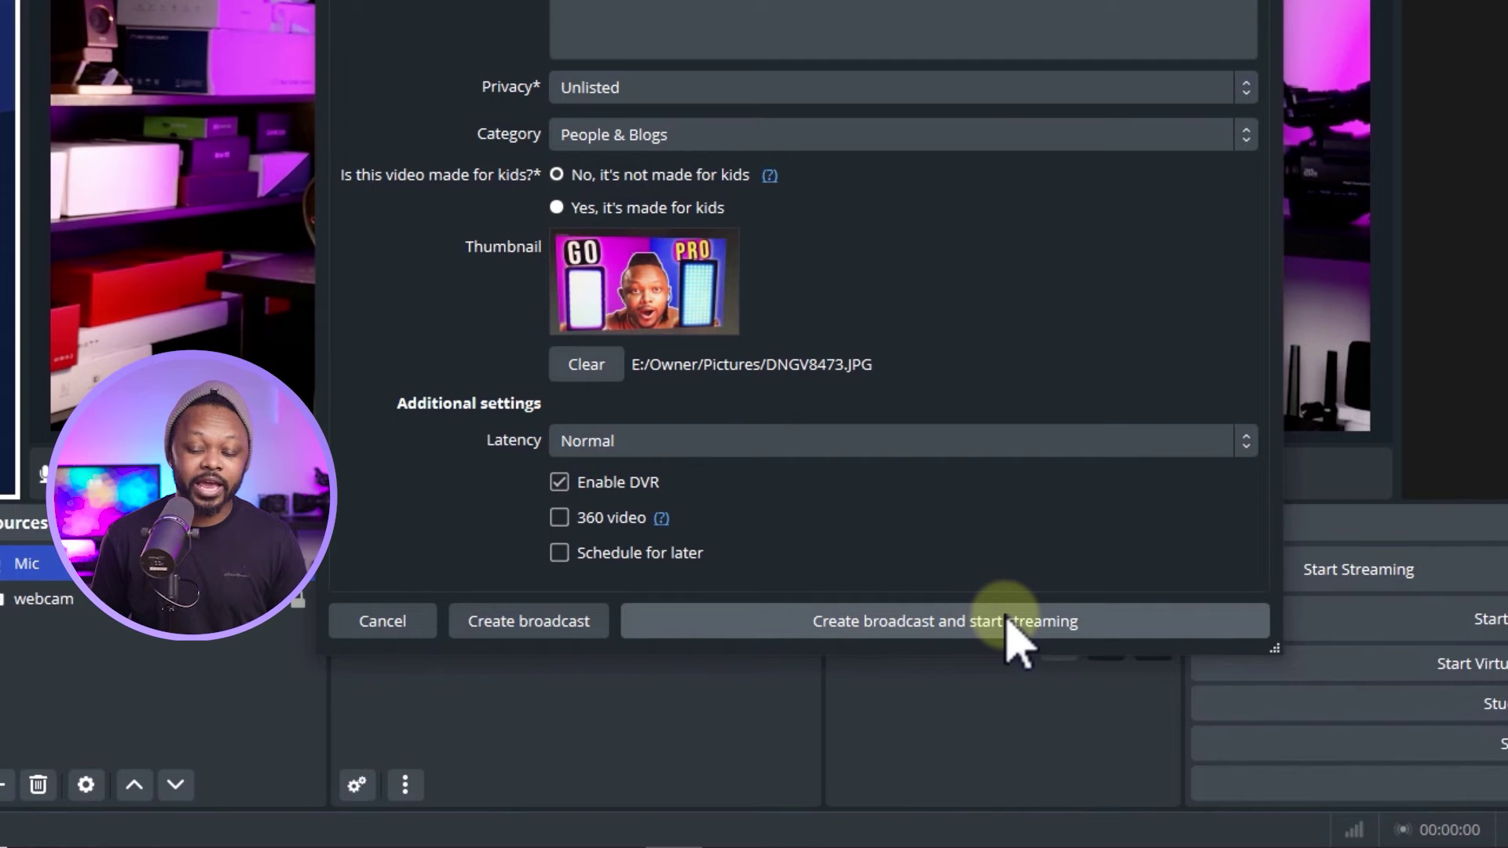
left_click(524, 621)
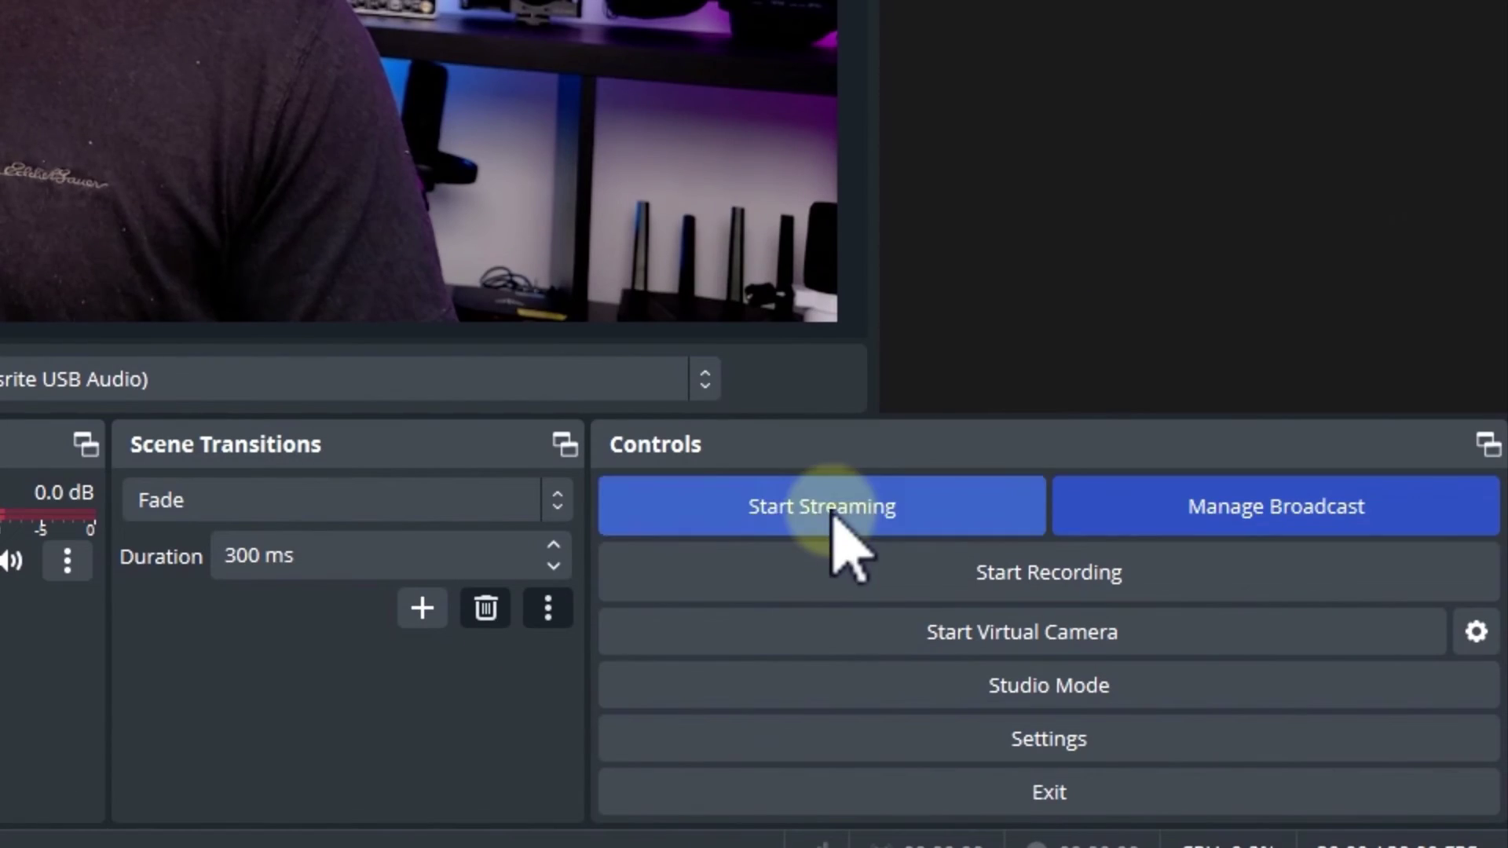
Start streaming the broadcast and switch the live output to the welcome scene.
left_click(1171, 634)
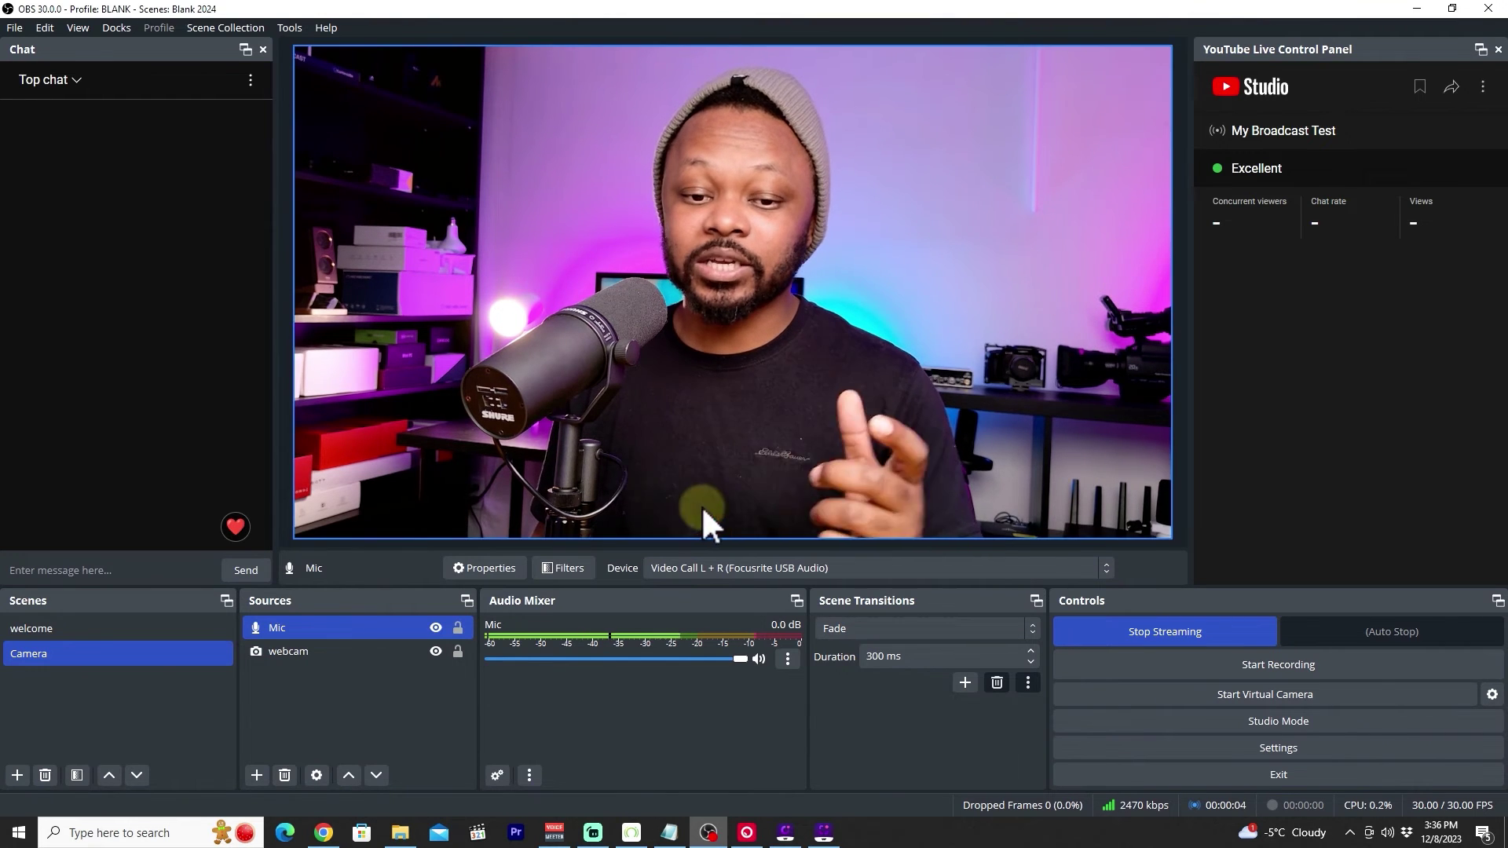
left_click(129, 628)
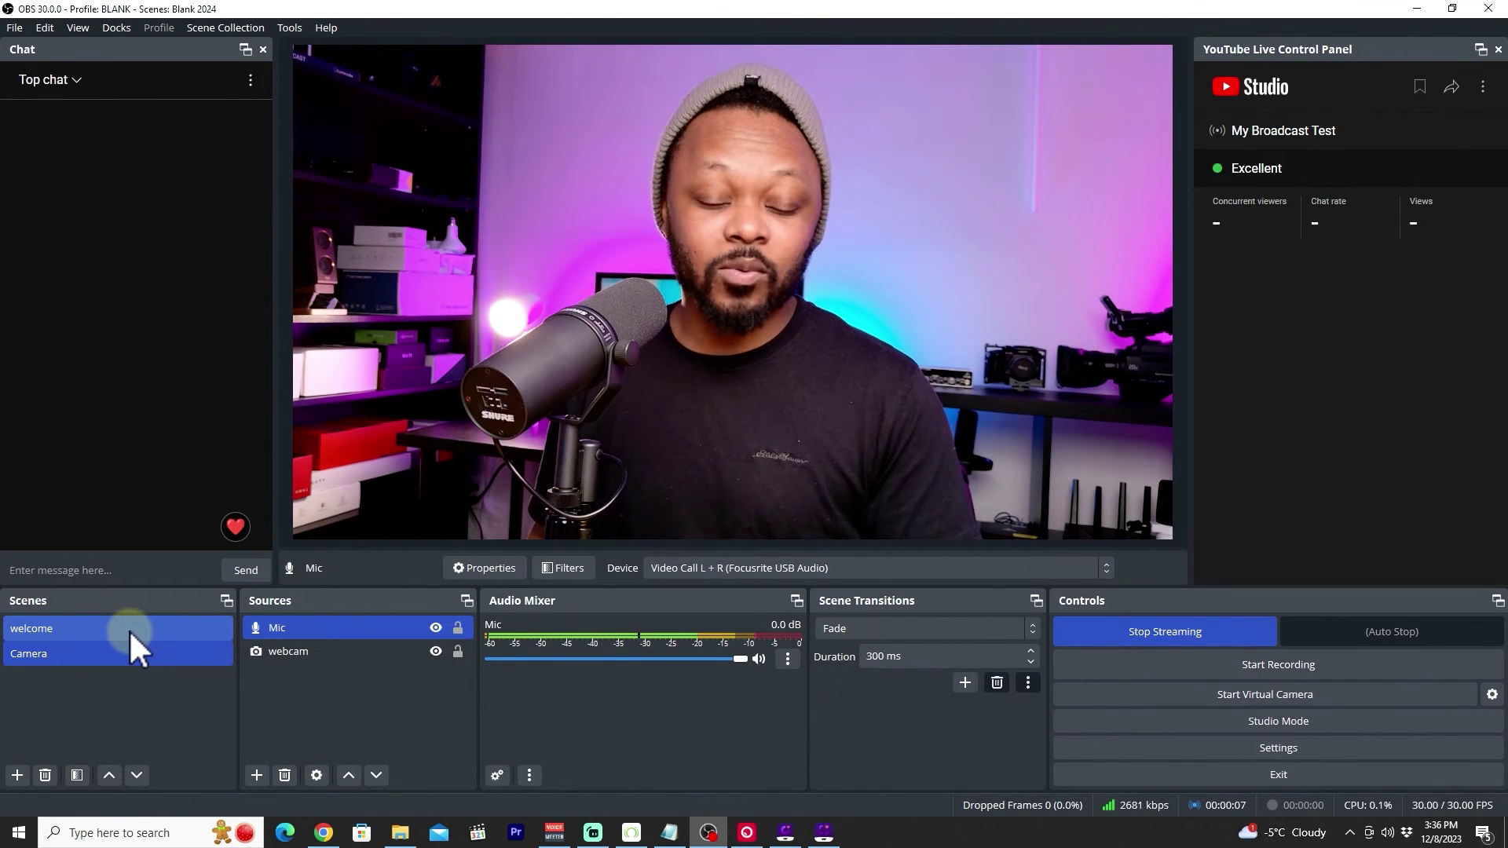
left_click(140, 650)
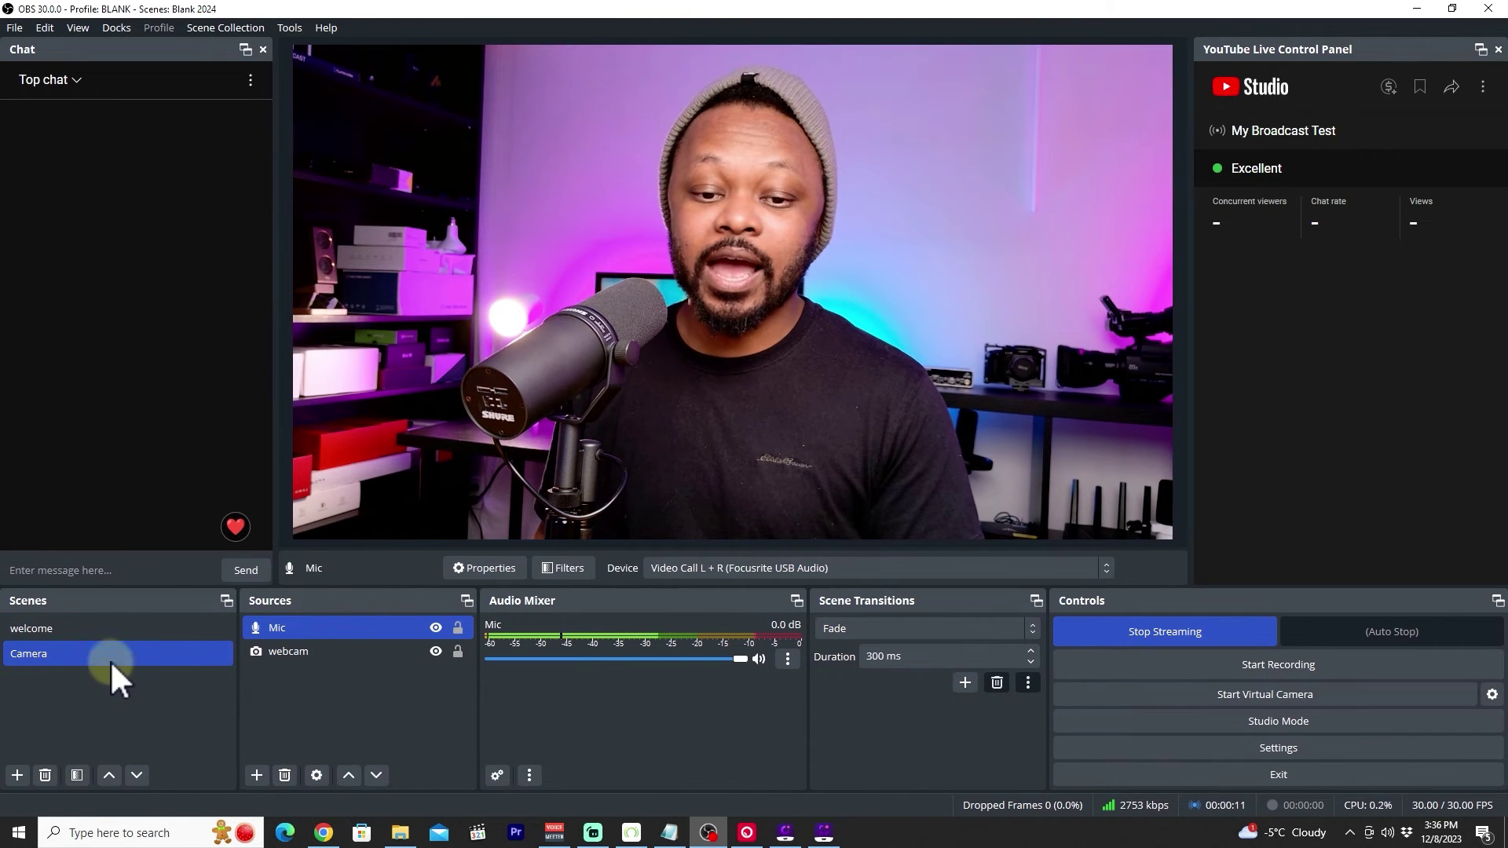
left_click(121, 628)
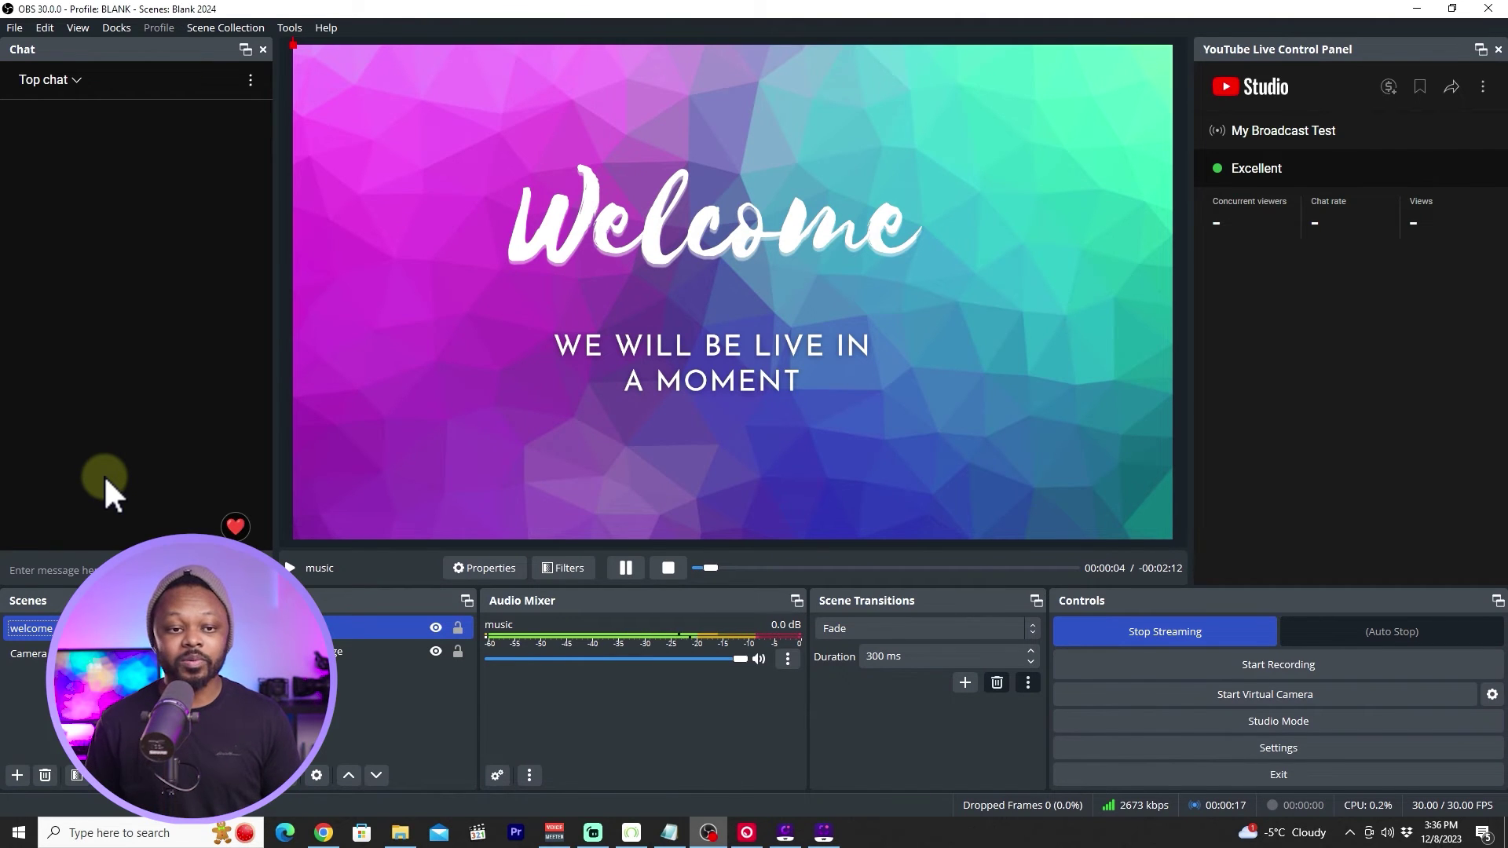
Switch to YouTube Studio in the browser and open the My Broadcast Test live stream from the managed streams.
left_click(1451, 8)
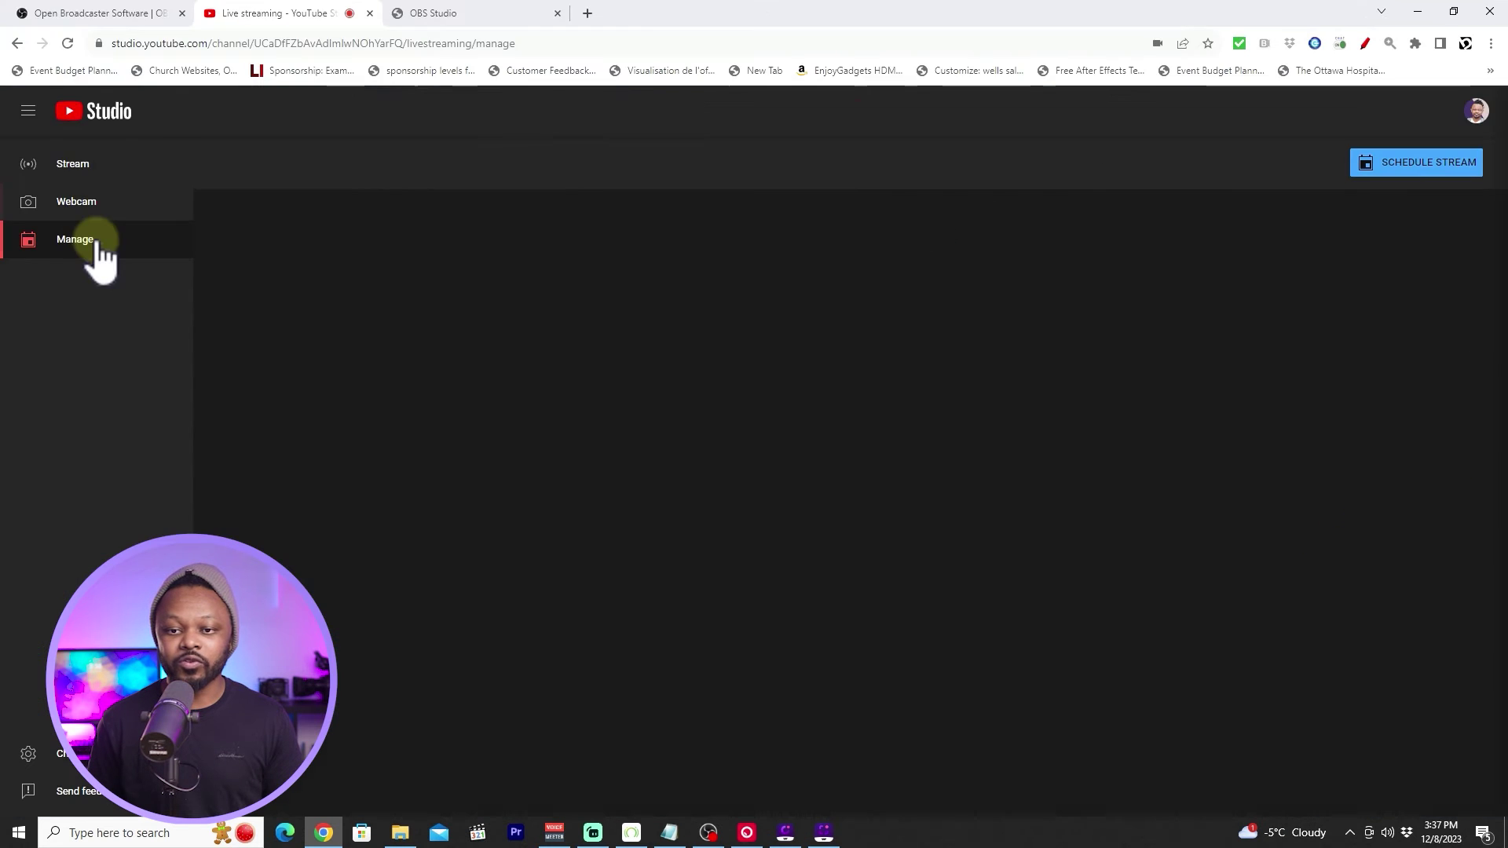
left_click(95, 250)
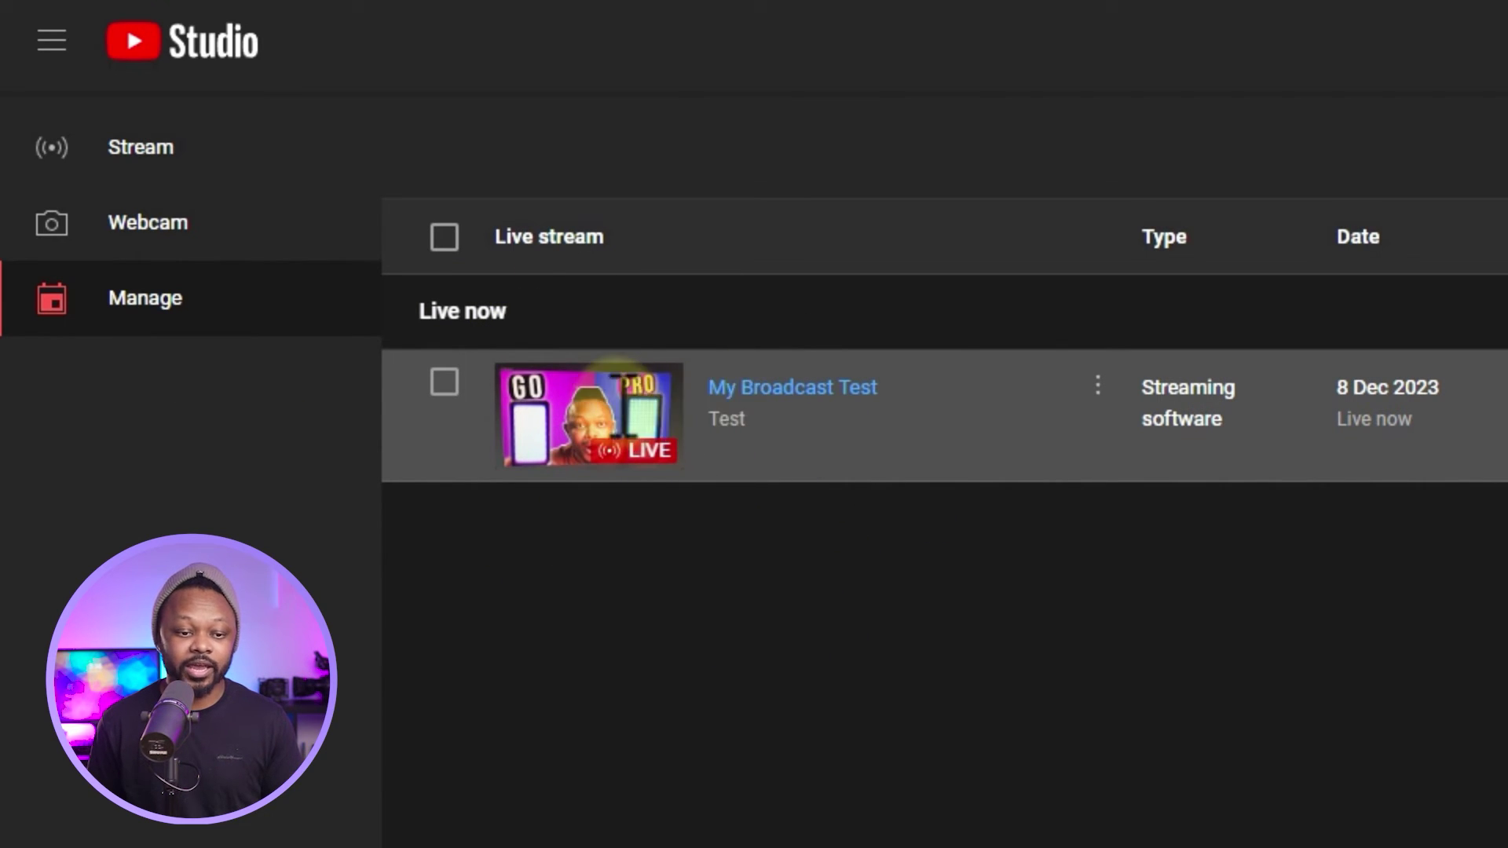
left_click(814, 388)
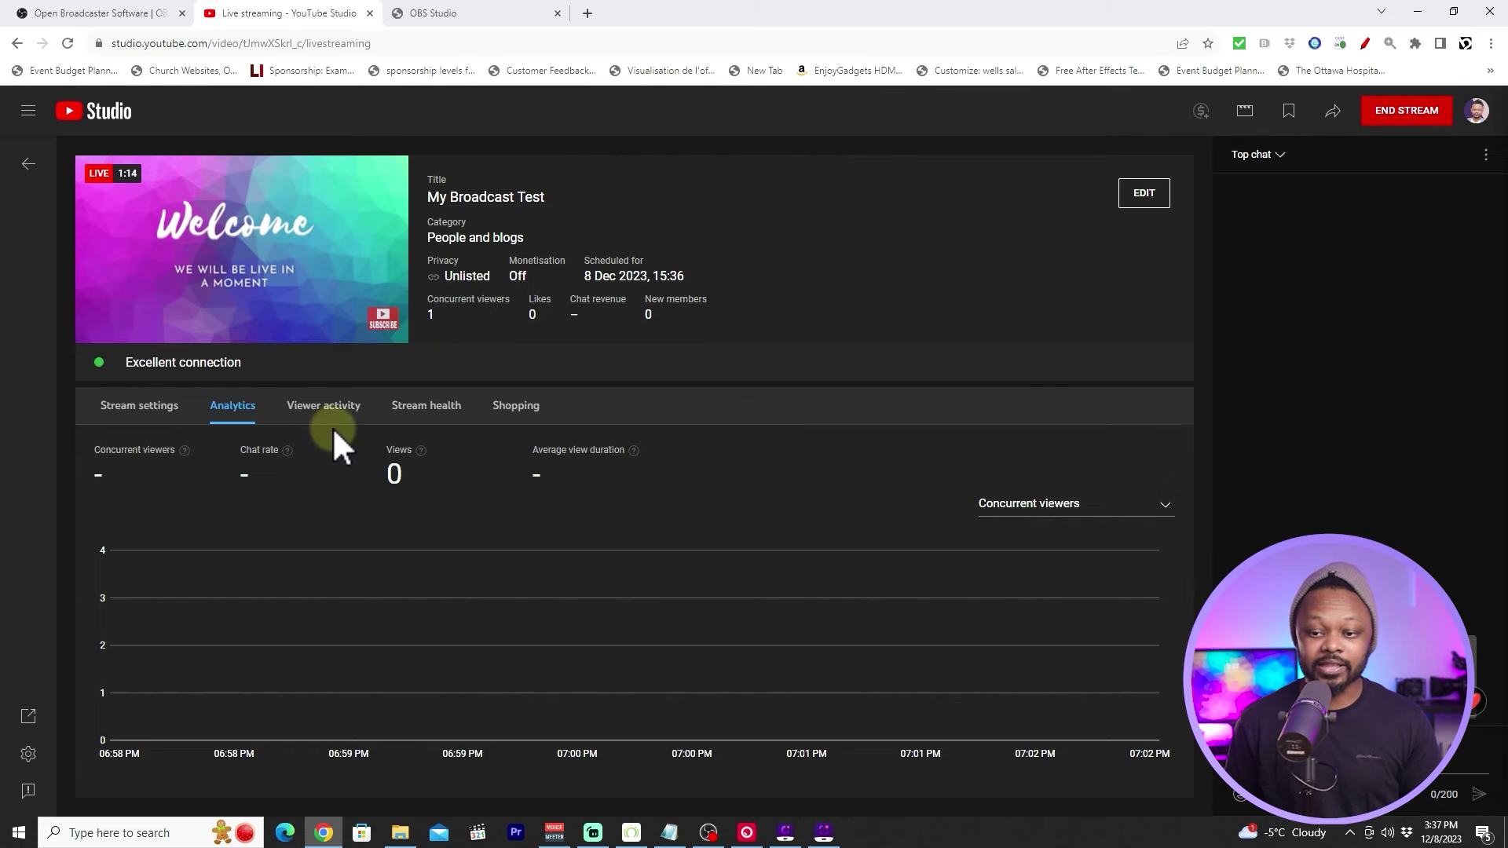
Open the live stream's settings for editing and review its details, customisation, and monetisation options.
left_click(1144, 193)
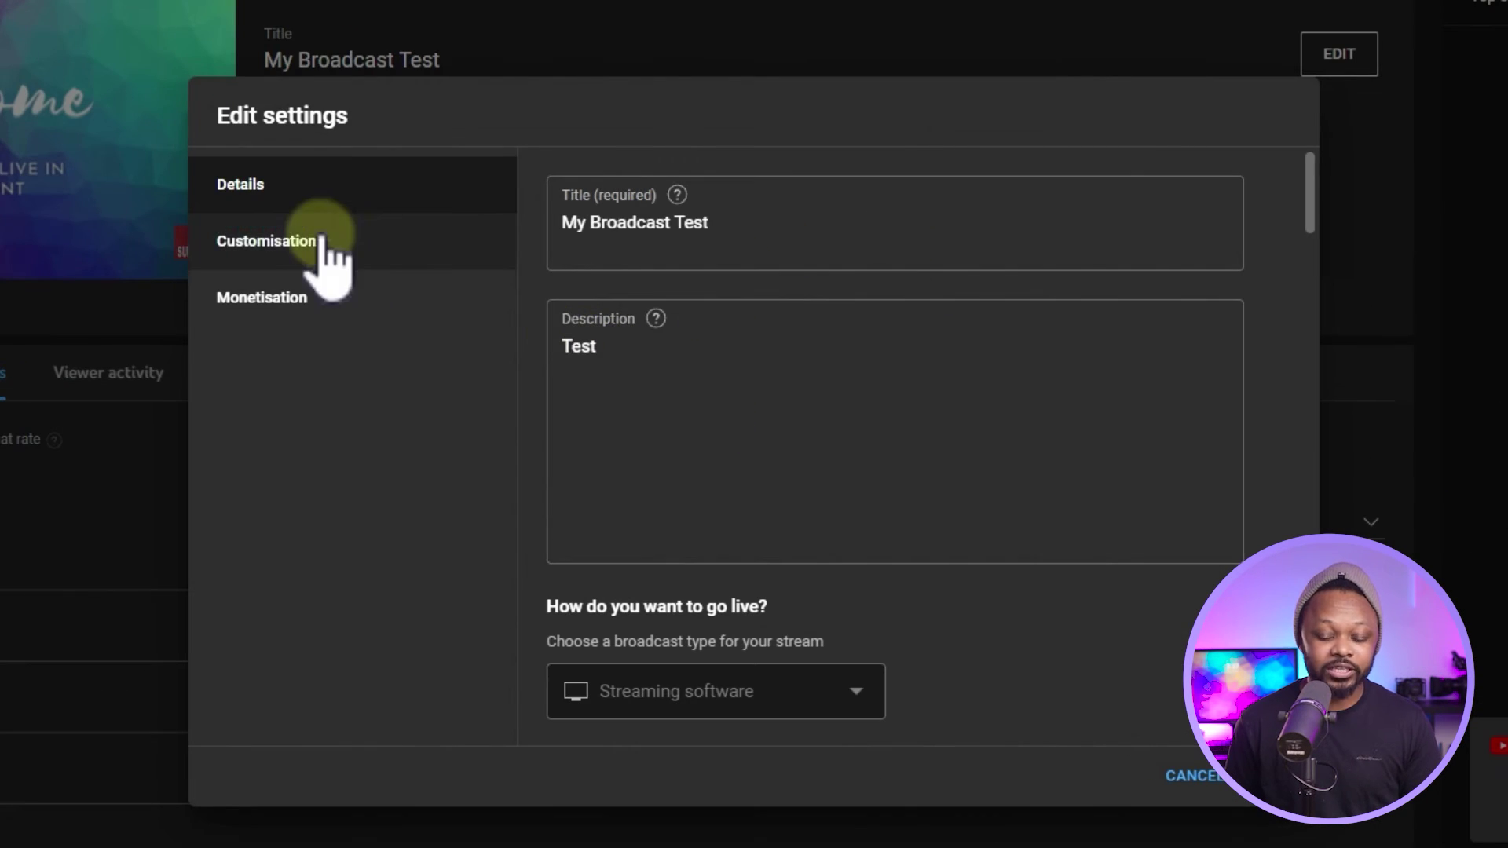
scroll(988, 534, "down", 9)
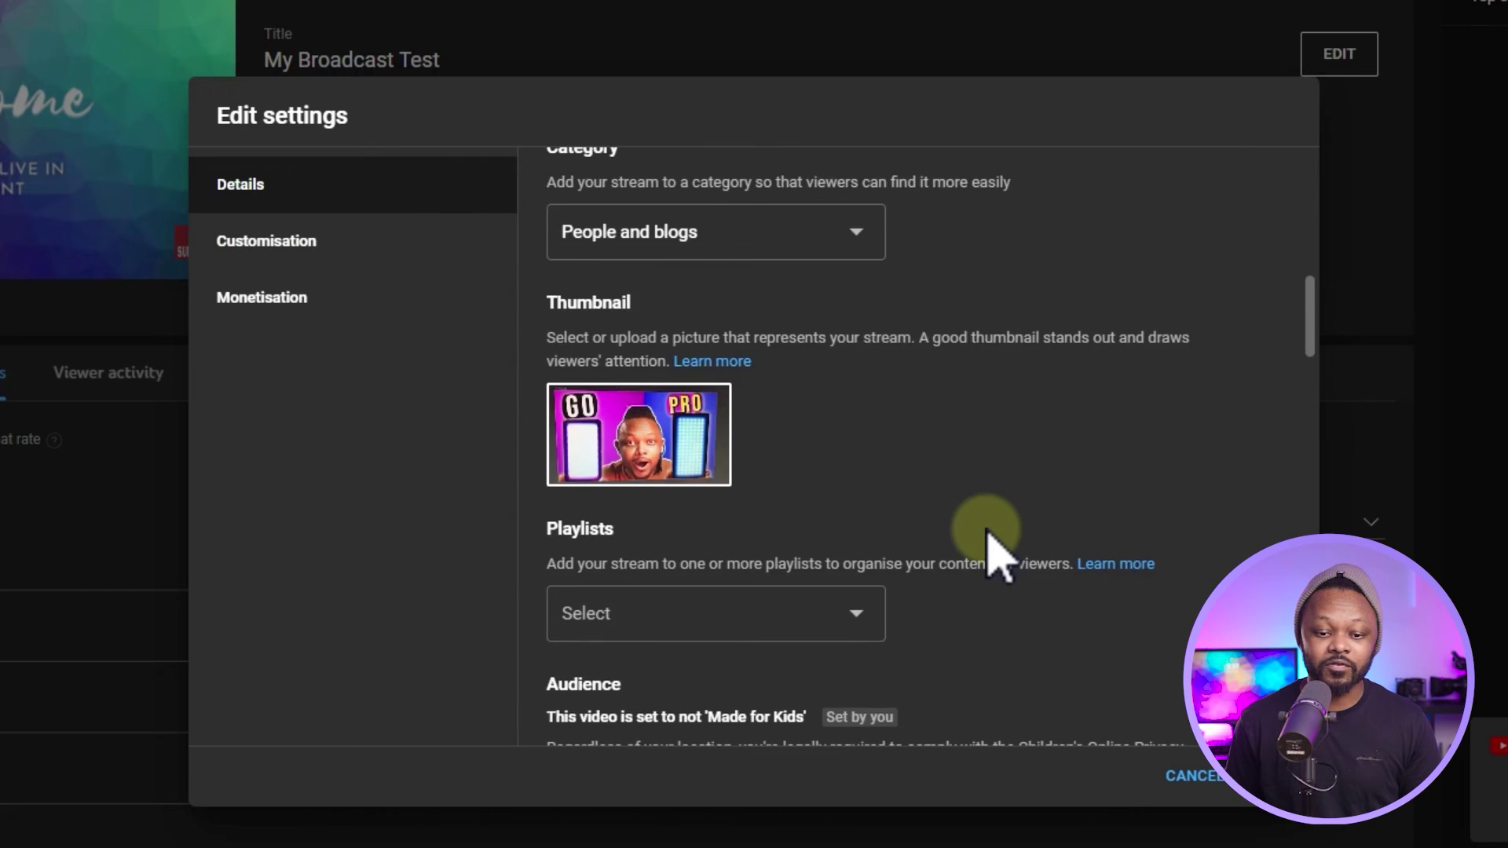
left_click(346, 238)
left_click(339, 297)
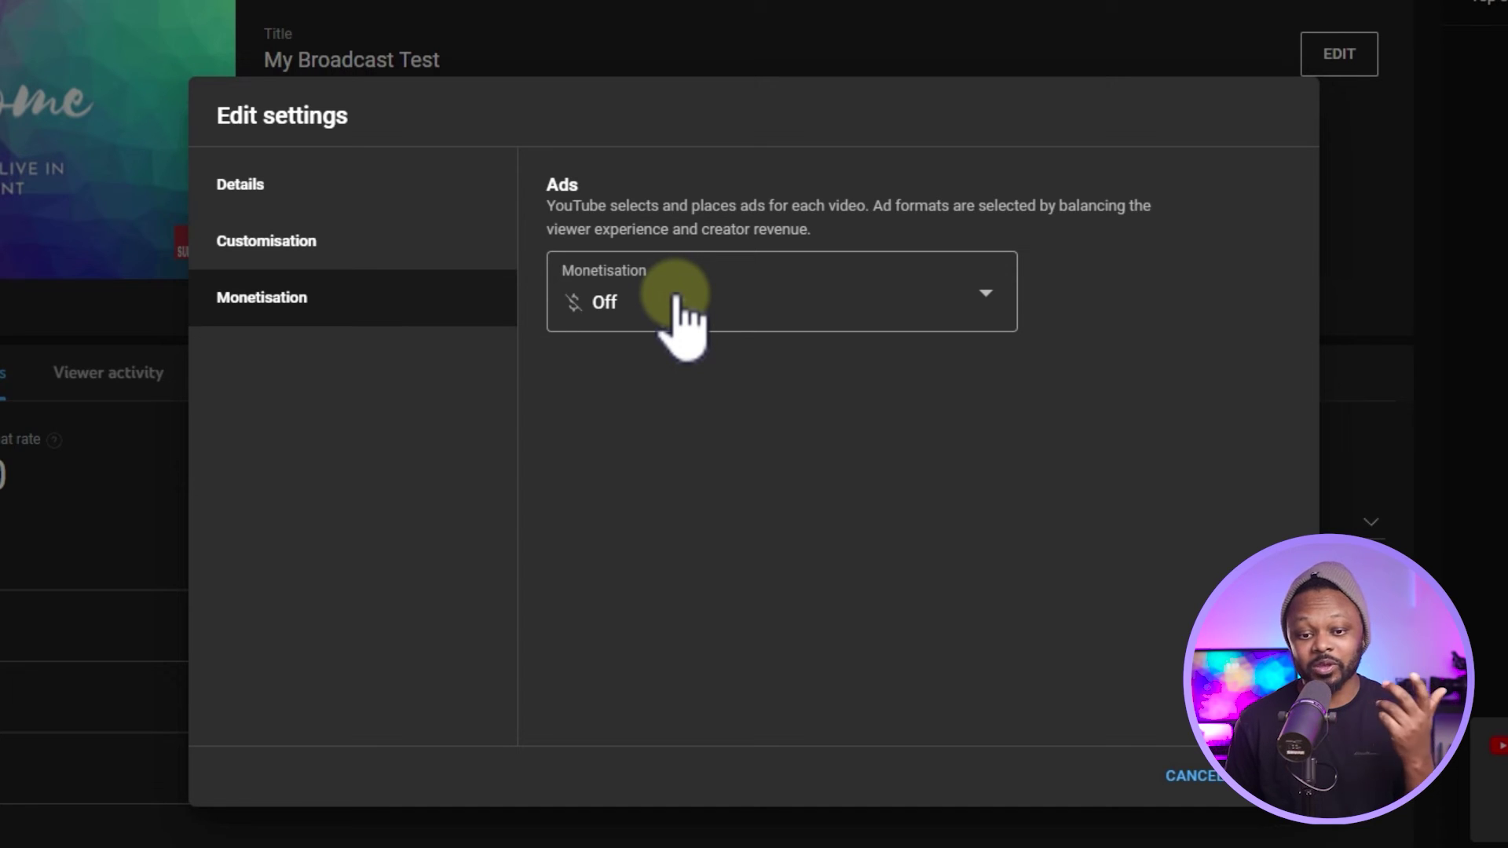
Turn monetisation on for the My Broadcast Test live stream and save the settings.
left_click(675, 298)
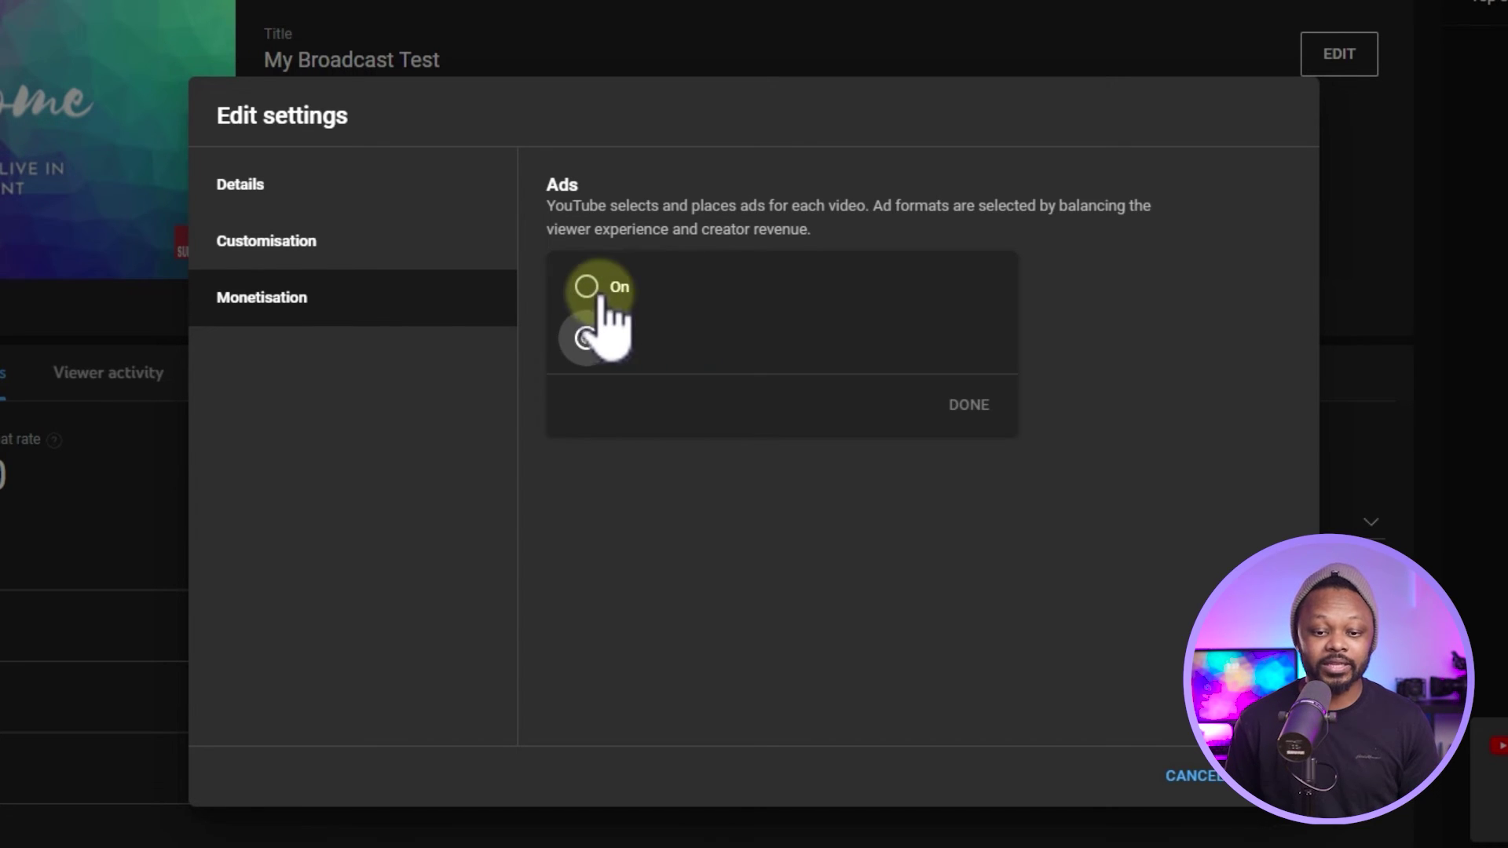
left_click(618, 287)
left_click(974, 407)
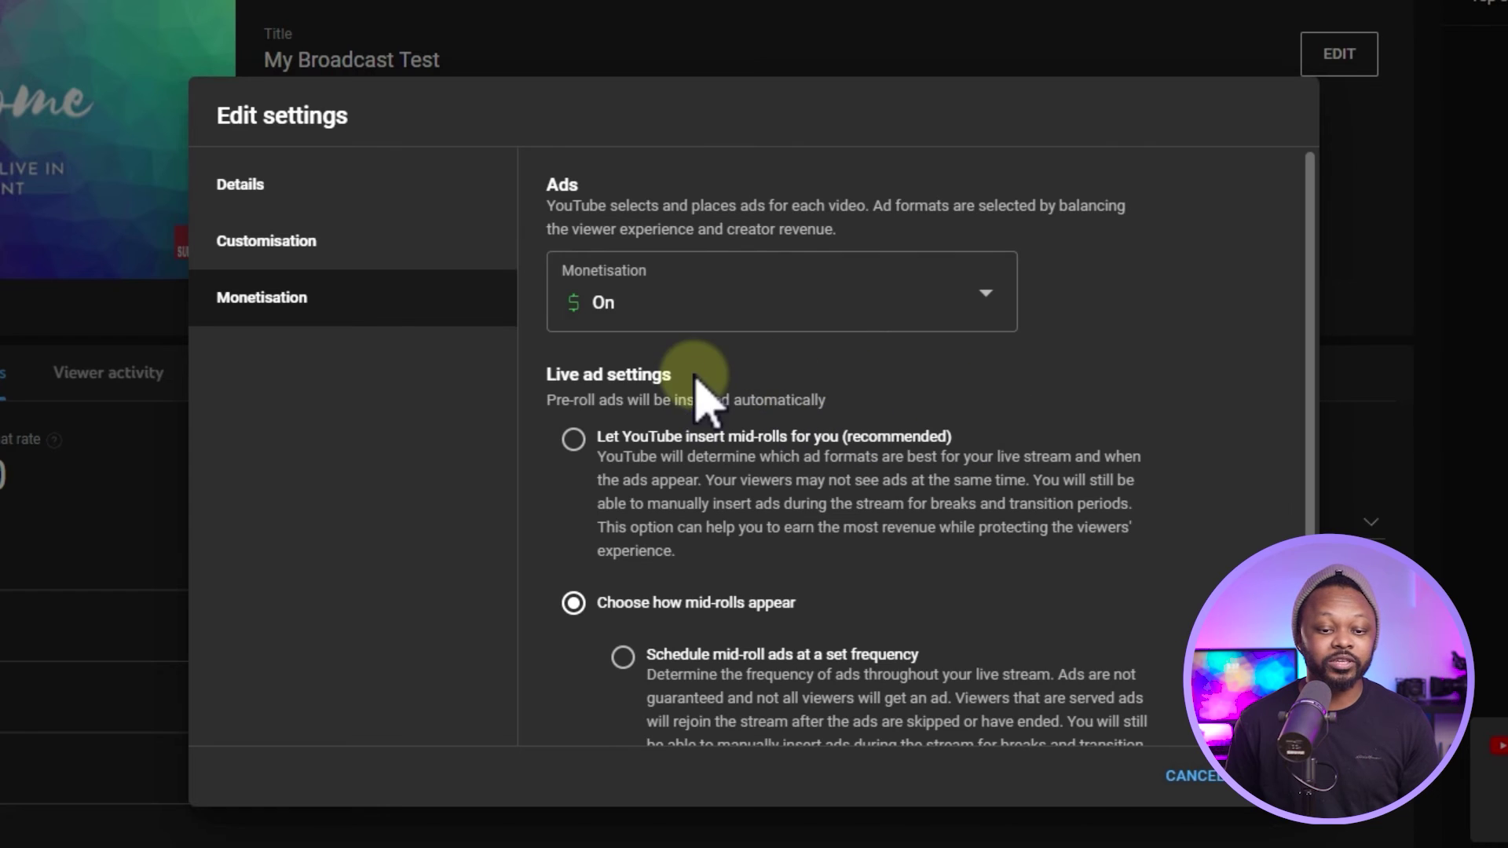
left_click(1268, 776)
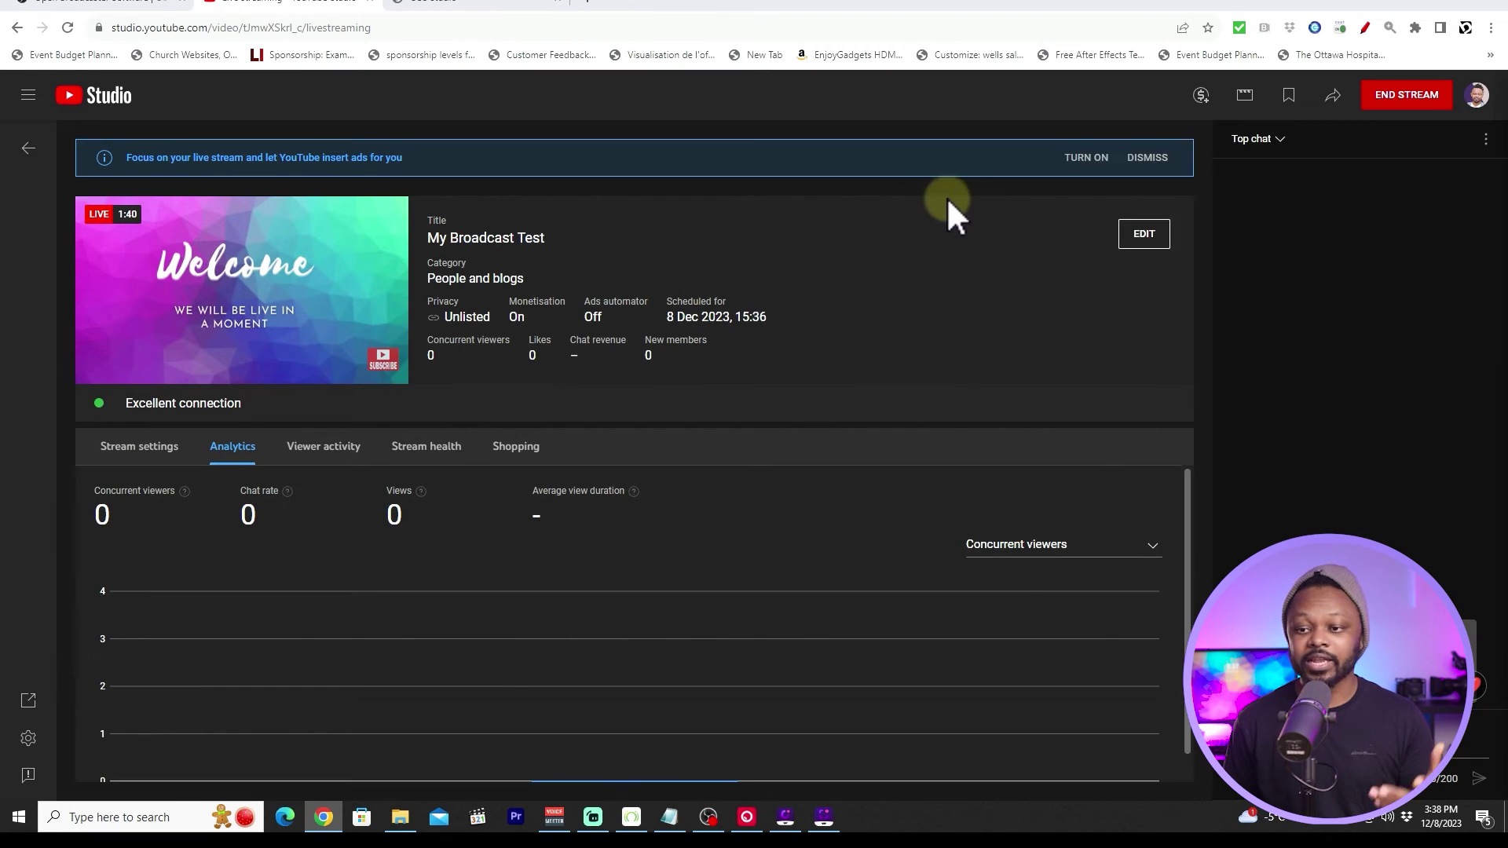
Open the live stream's sharing options to get to its YouTube watch page.
left_click(1284, 235)
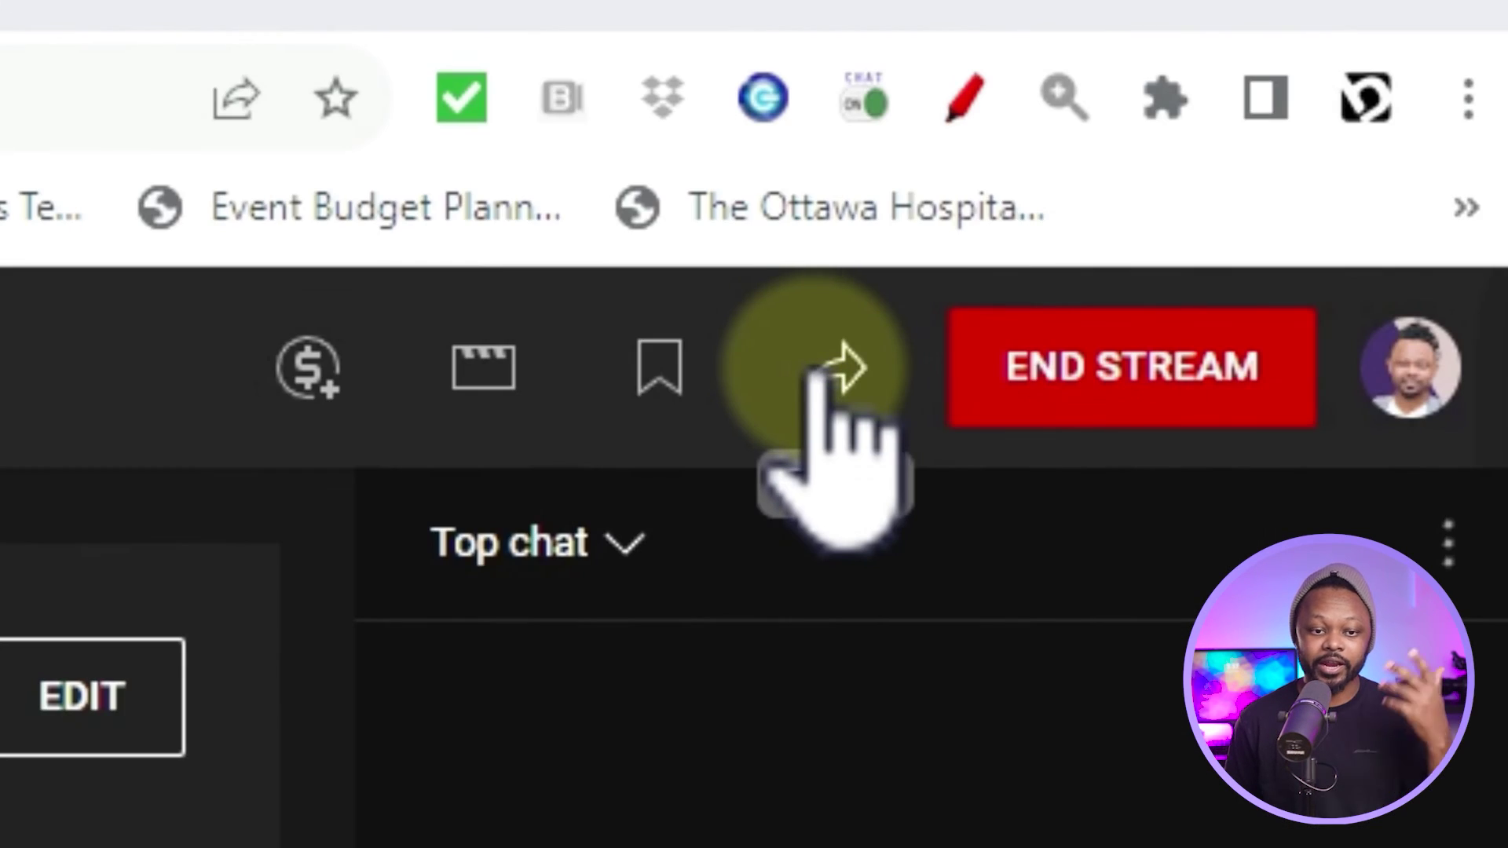
left_click(1332, 95)
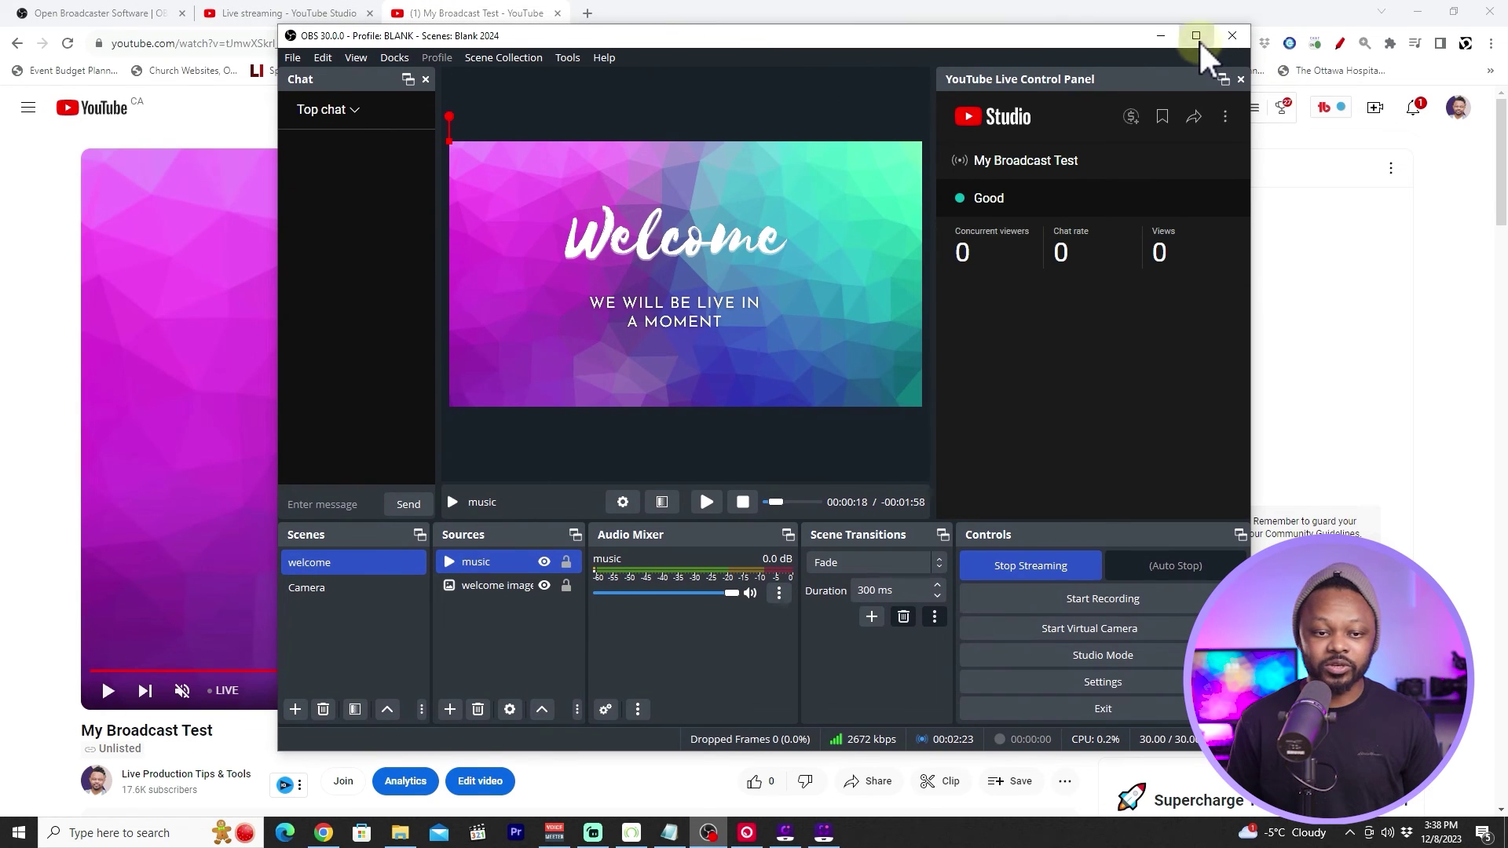
Switch to OBS Studio in full-window view, make the Camera scene live, and send the chat message "Hello".
left_click(1196, 37)
left_click(77, 653)
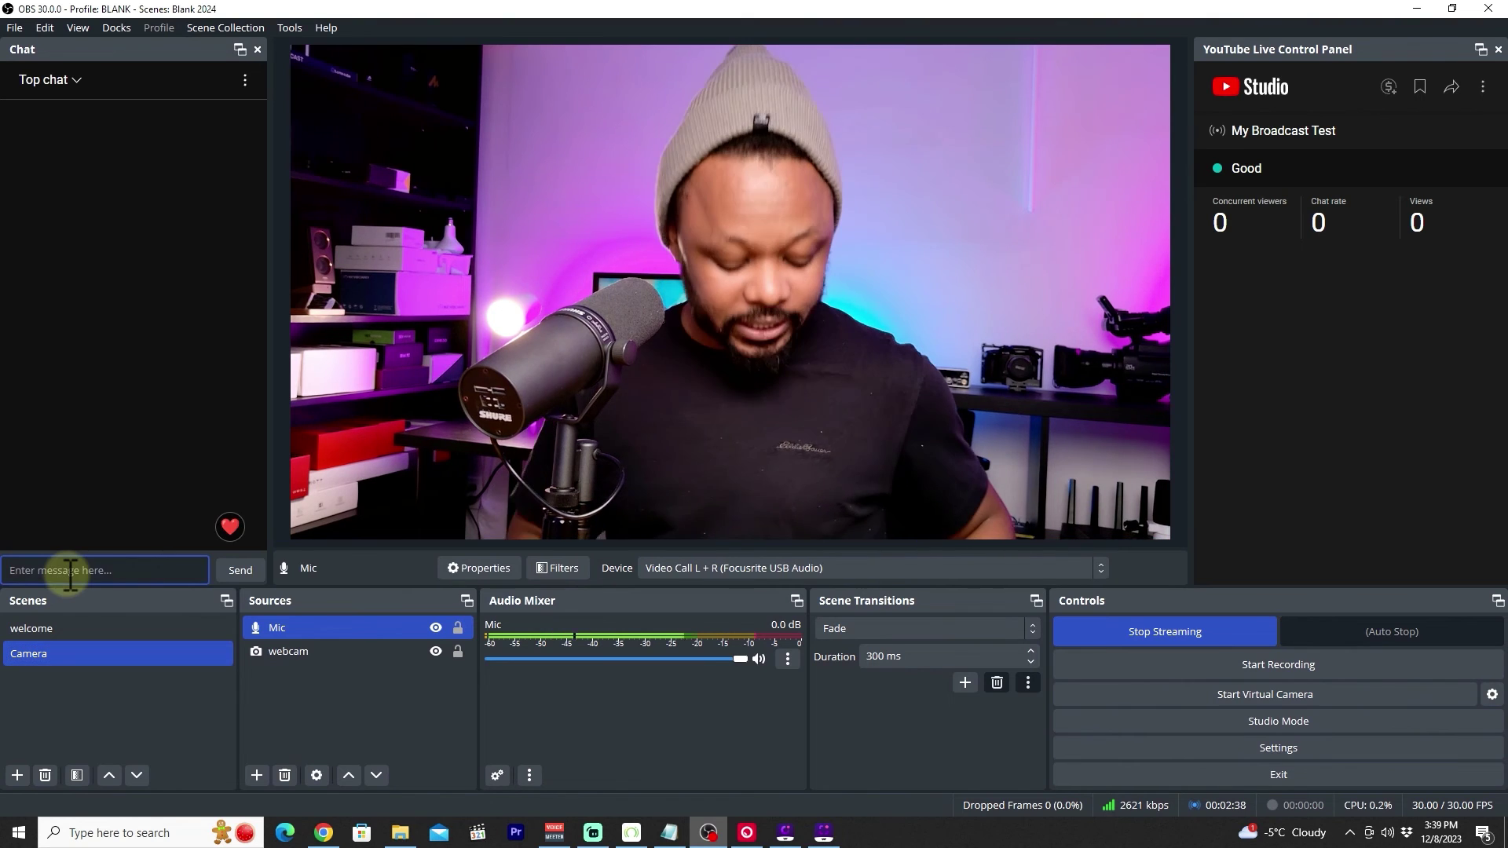
left_click(69, 572)
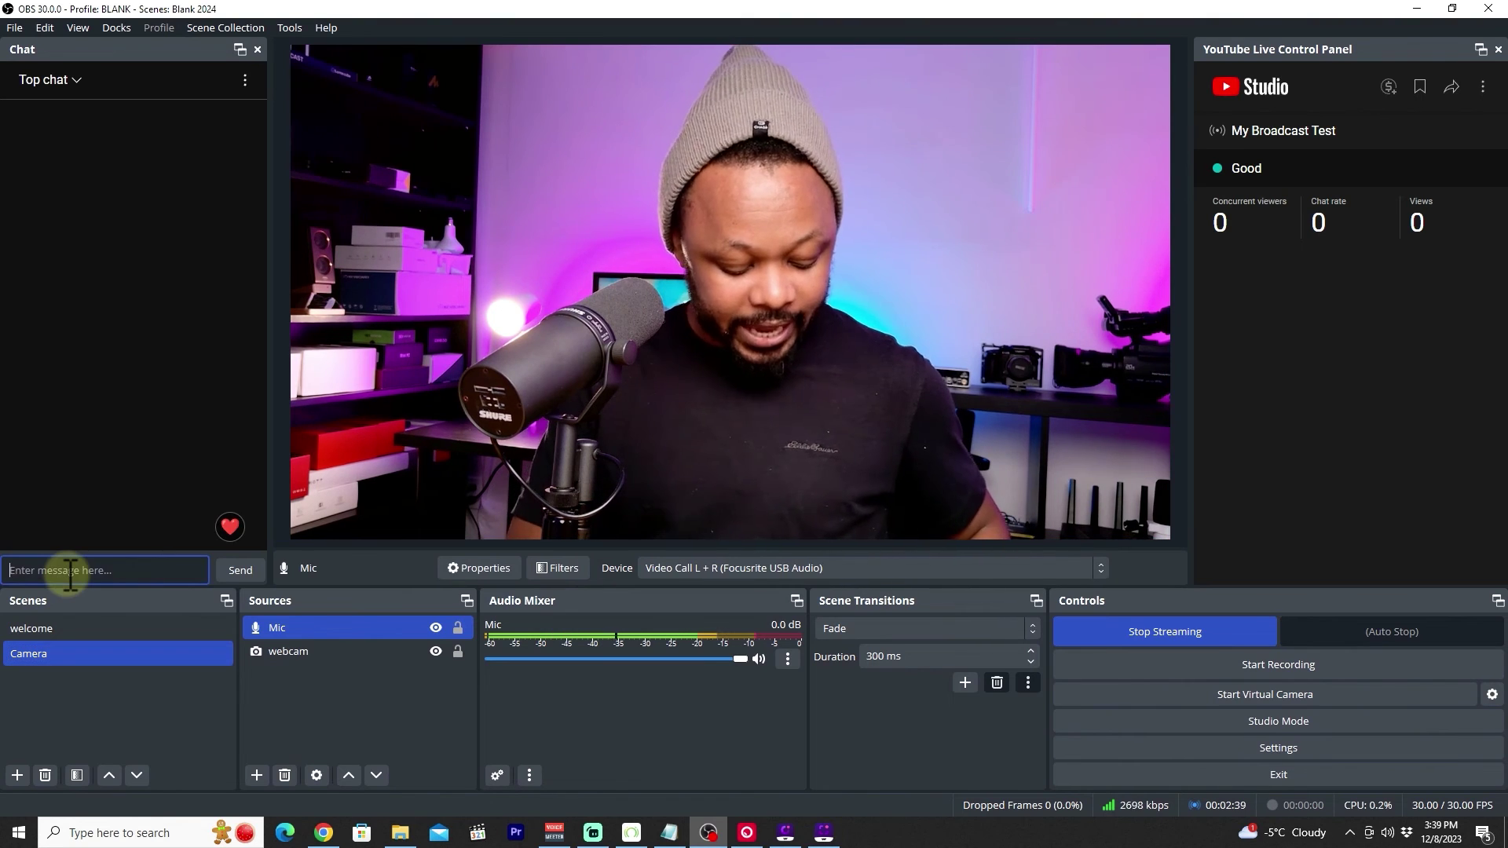
type("Hello")
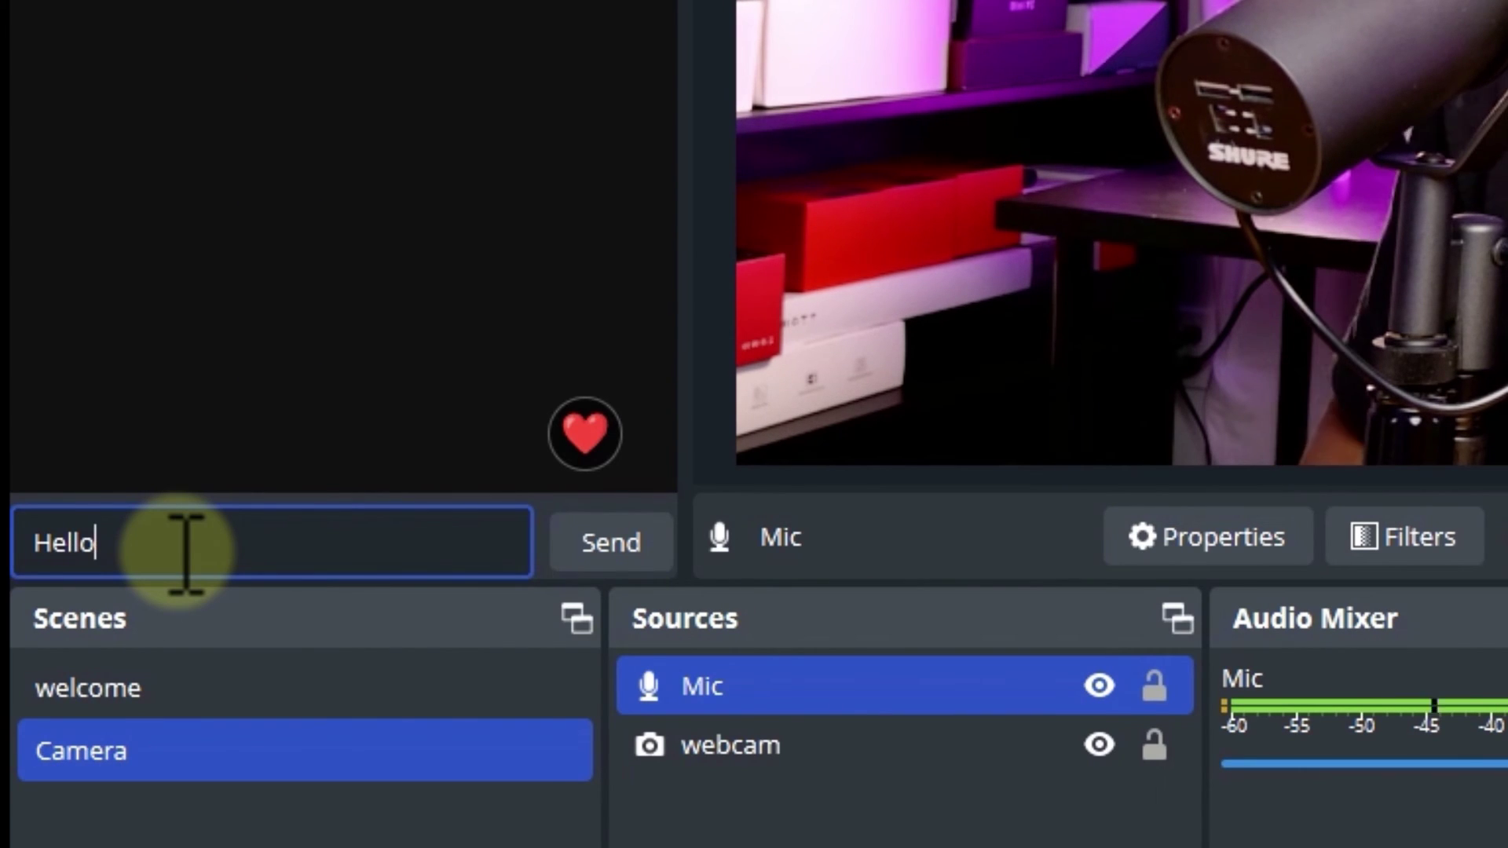
left_click(633, 550)
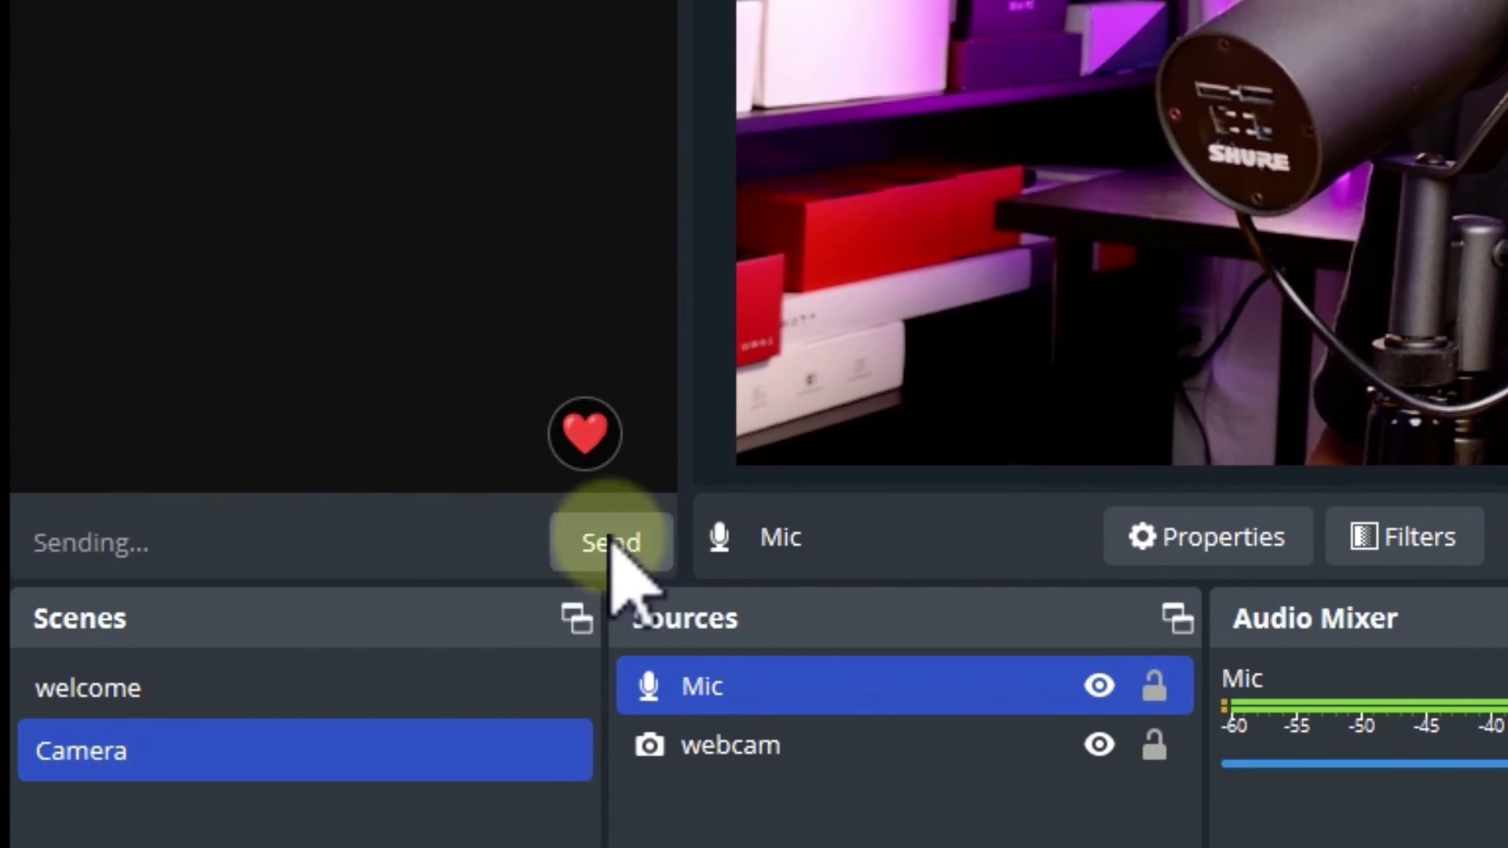
Send a party popper reaction in the live chat and write the message "Welcome to the Live stream".
mouse_move(587, 444)
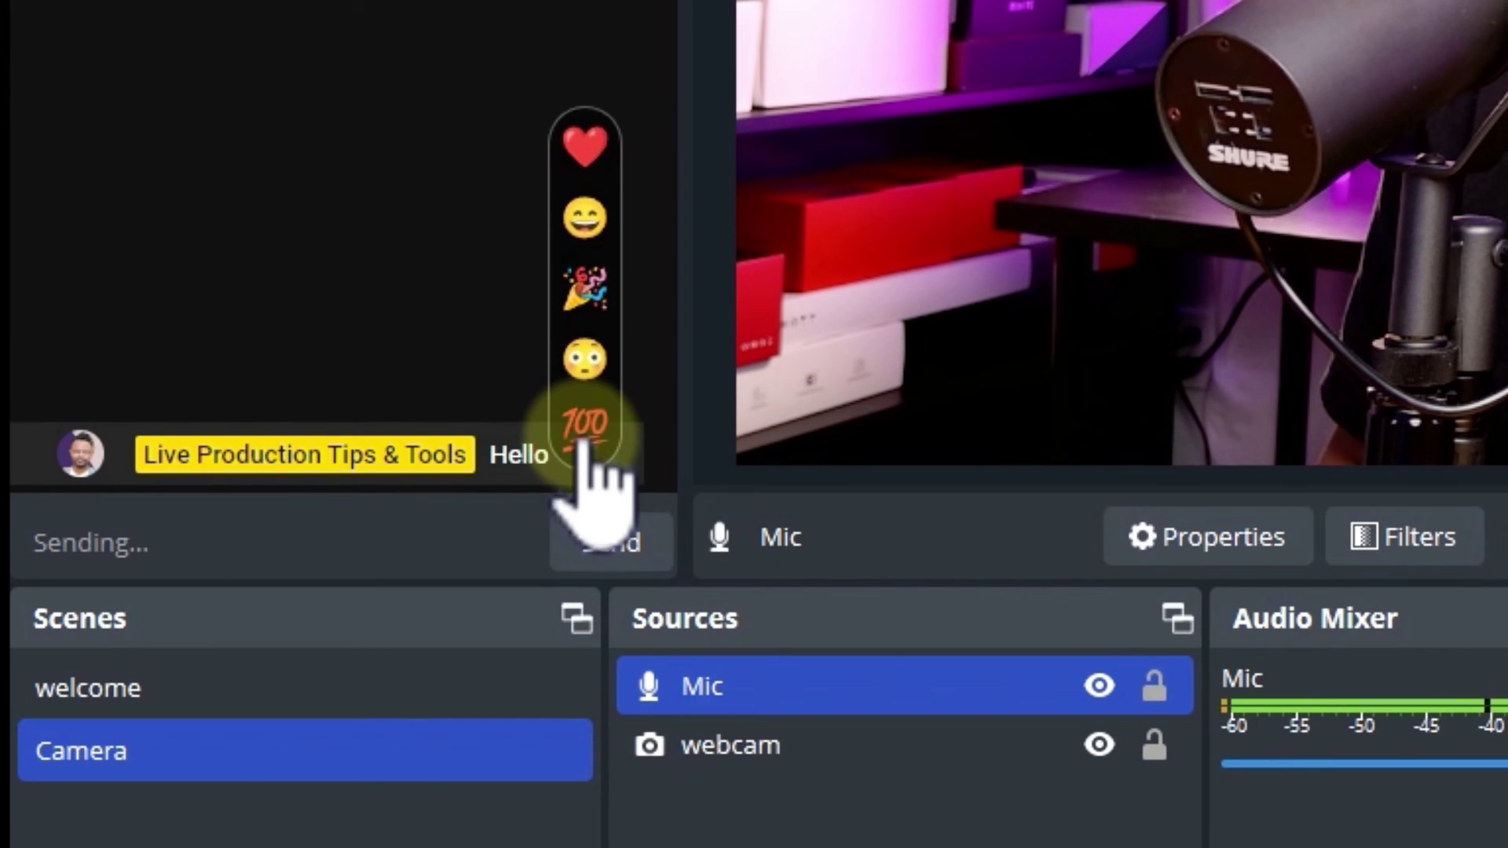
left_click(585, 279)
left_click(192, 553)
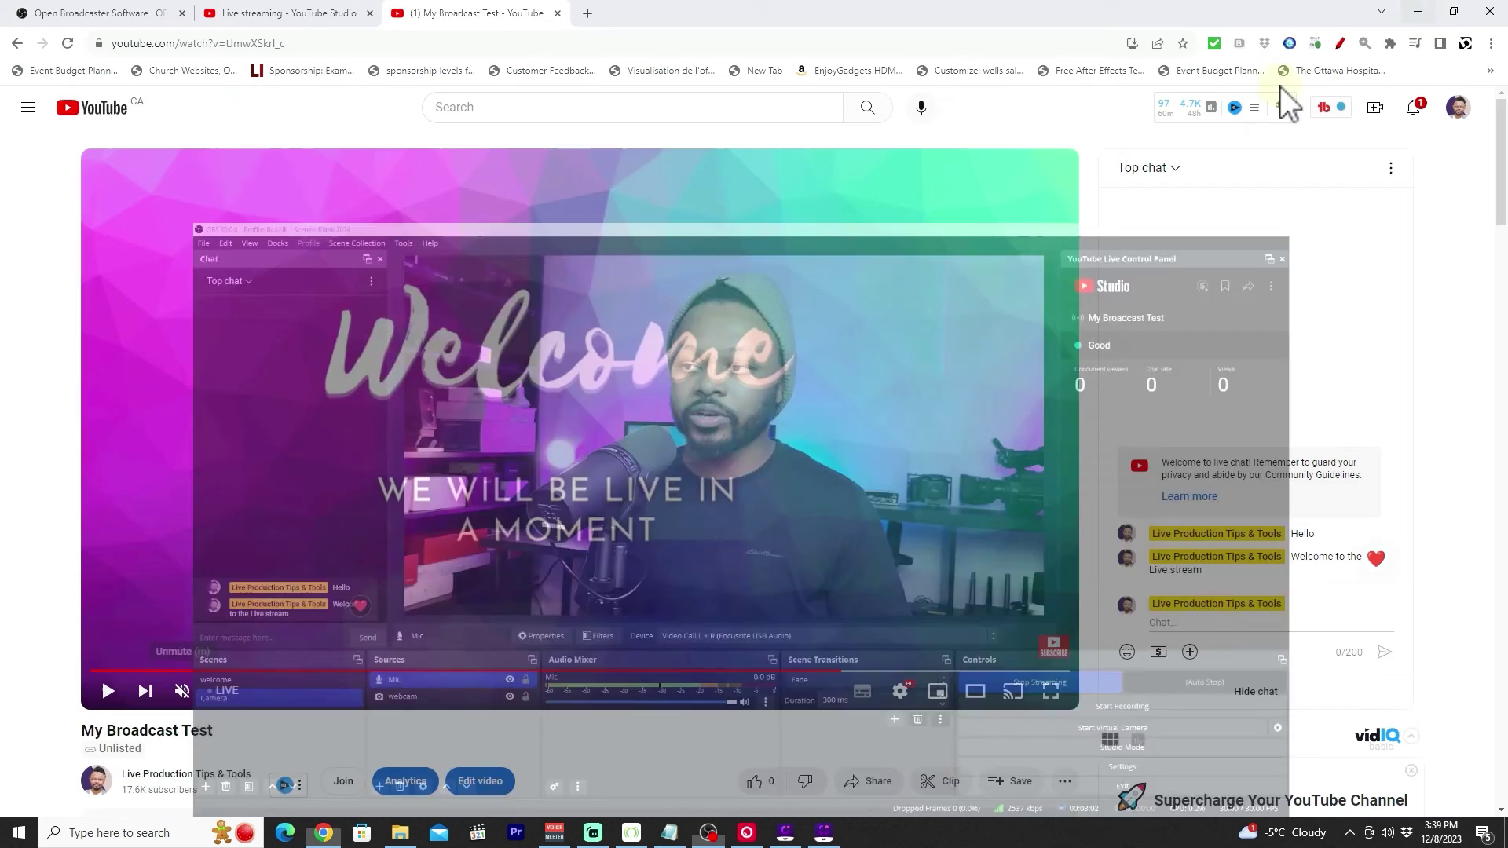
Check the broadcast and its chat on the YouTube watch page, and open Studio from the stream warning in OBS.
left_click(1418, 8)
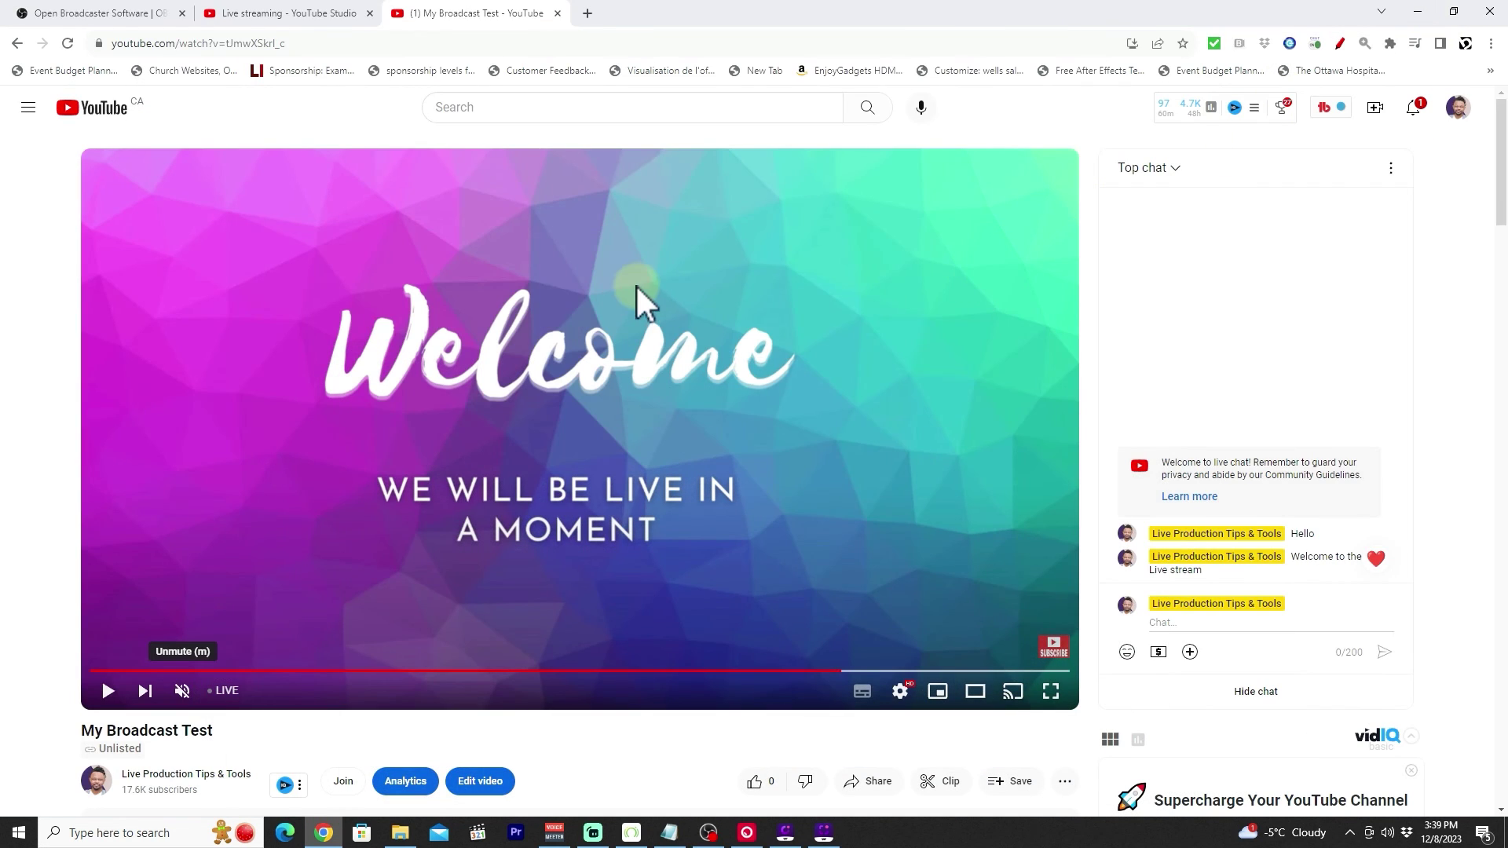
scroll(243, 262, "down", 2)
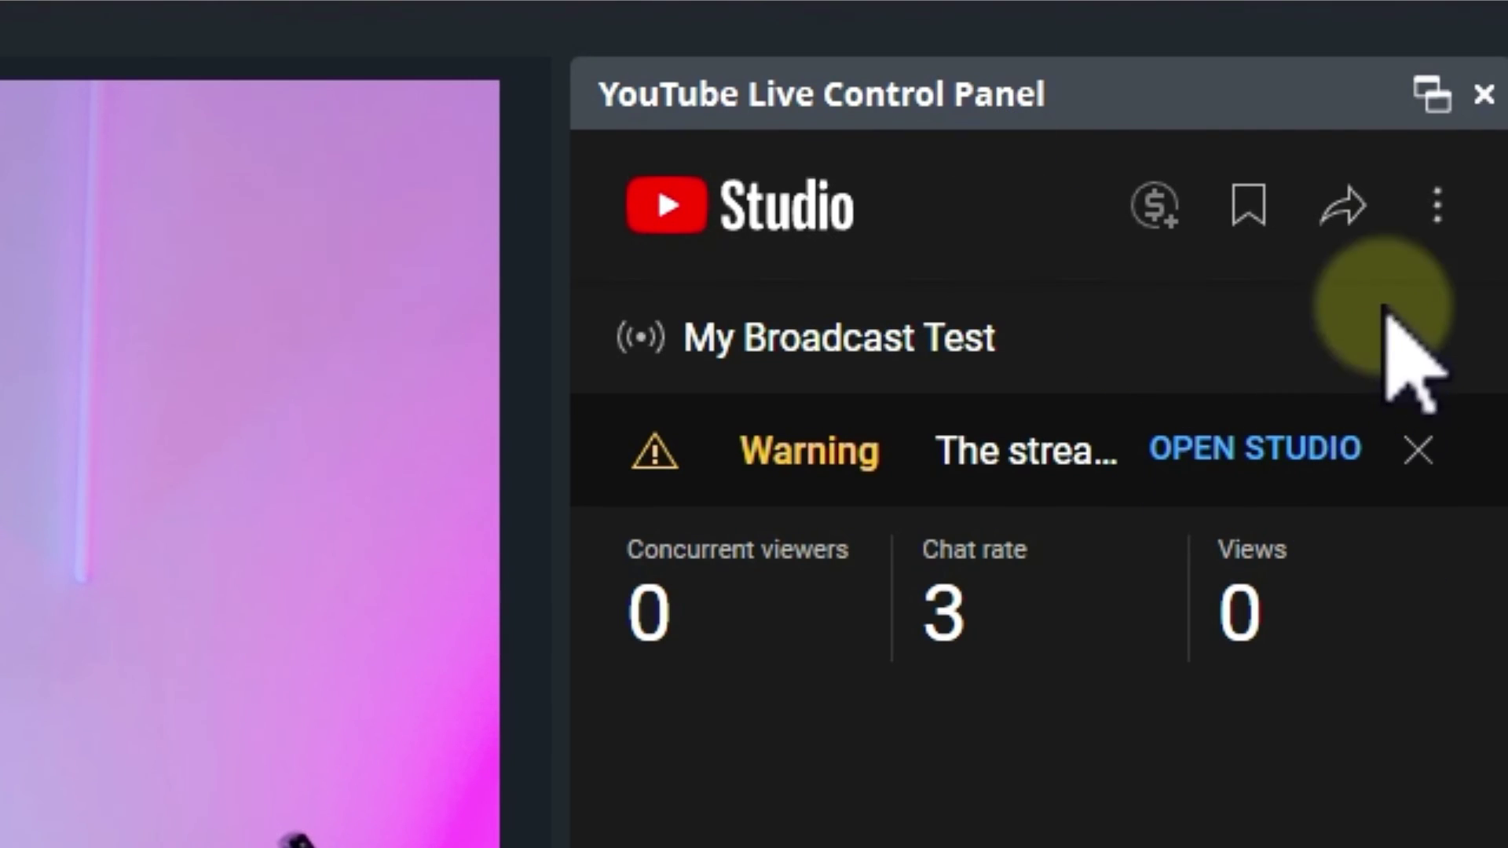
left_click(1355, 455)
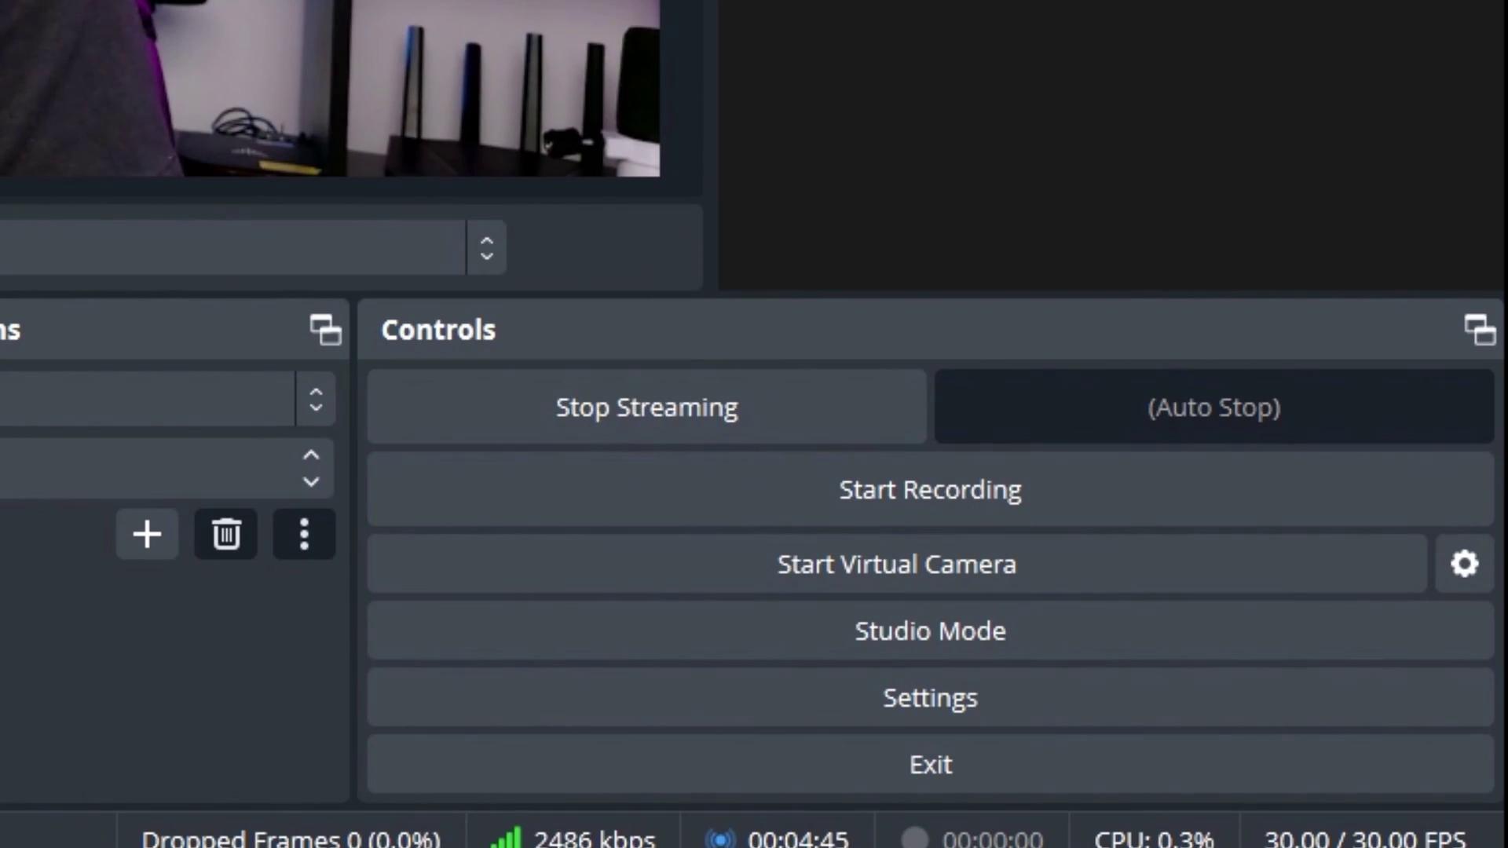
Stop streaming from OBS and confirm ending the live broadcast.
left_click(664, 414)
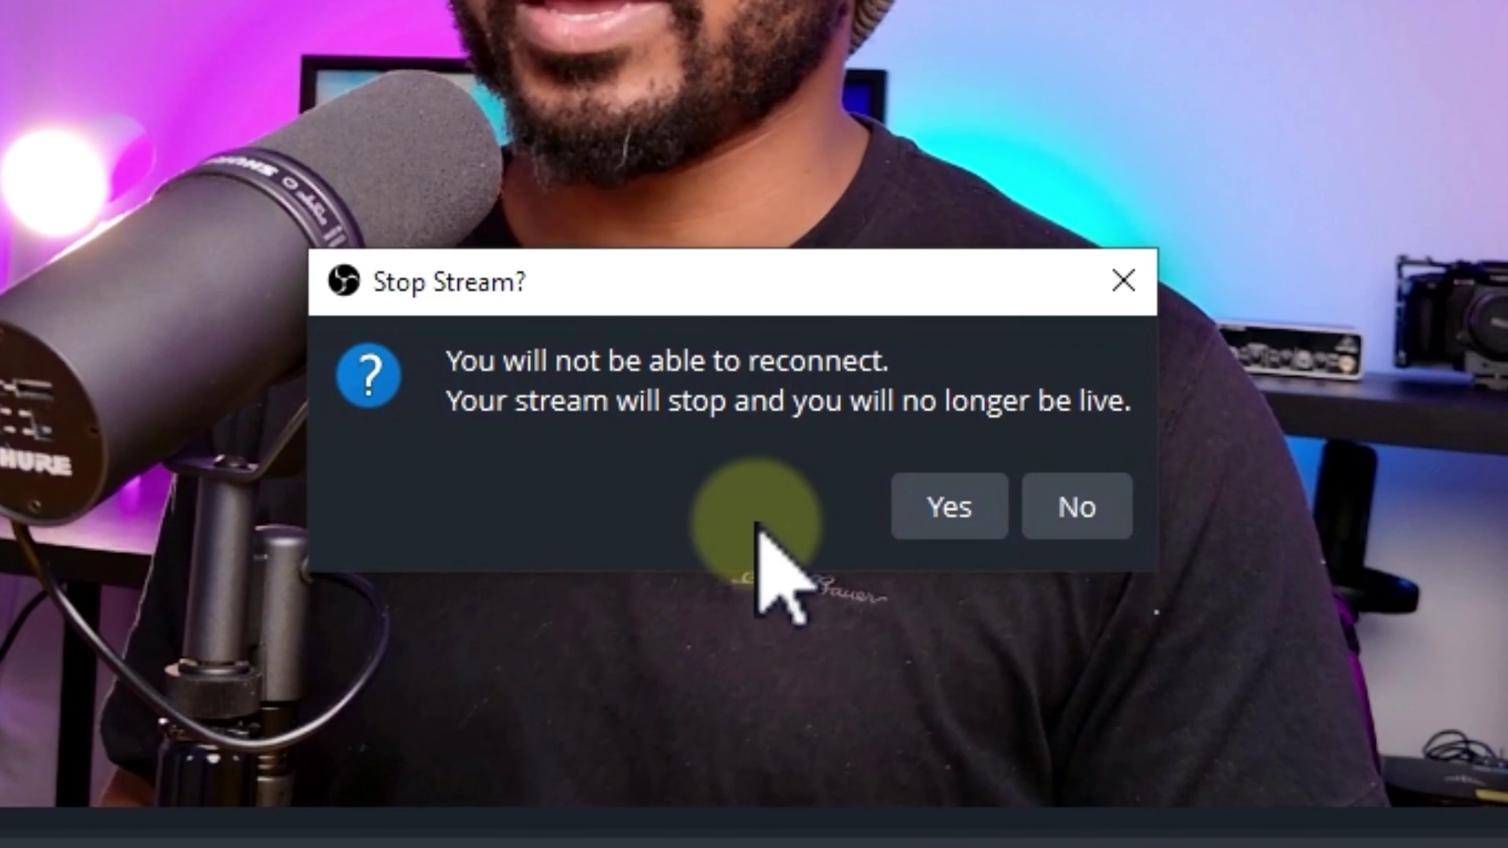
left_click(949, 505)
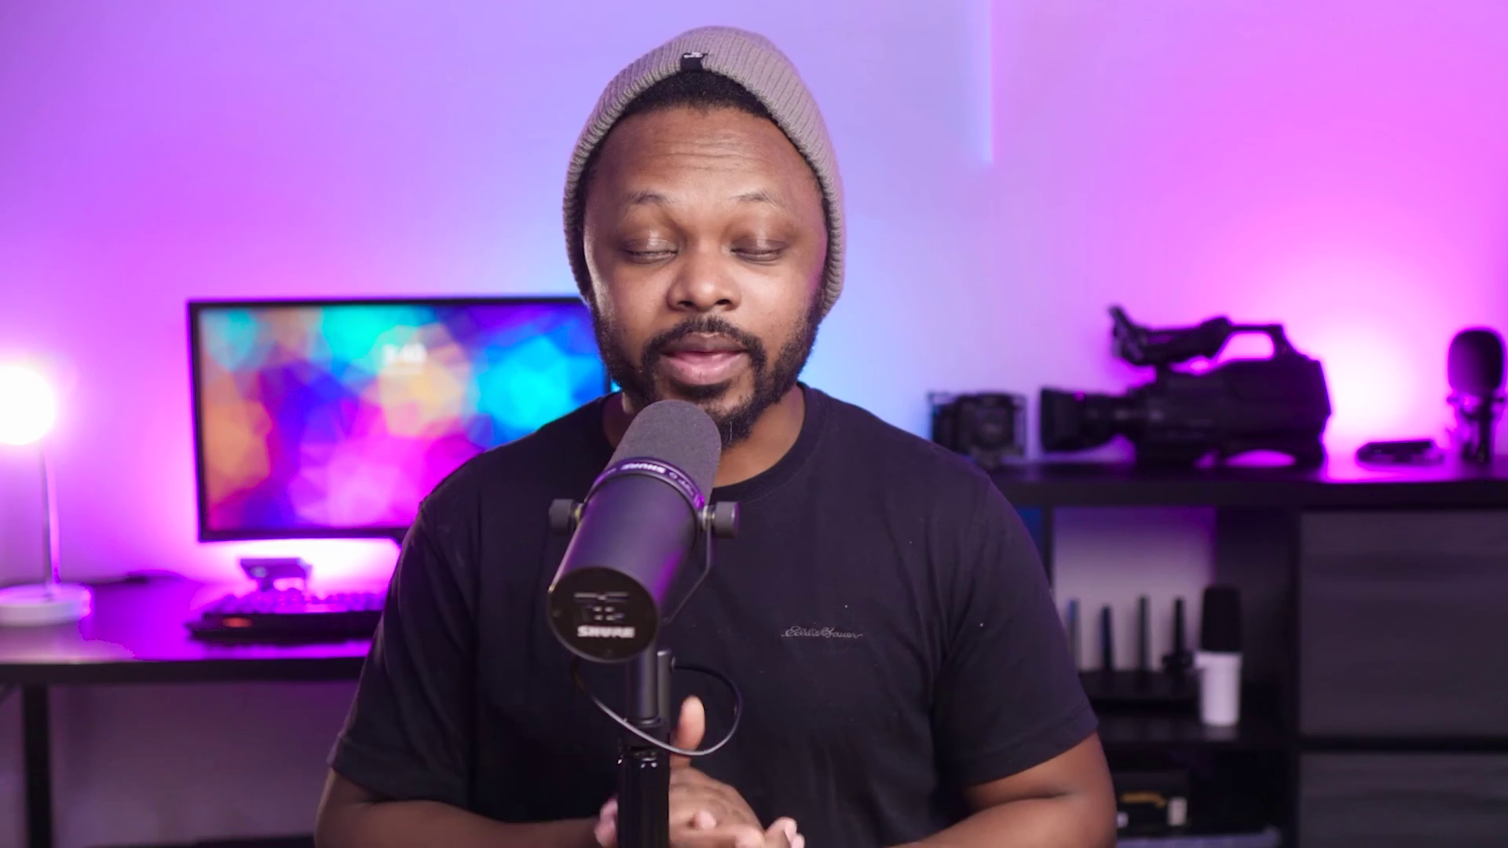